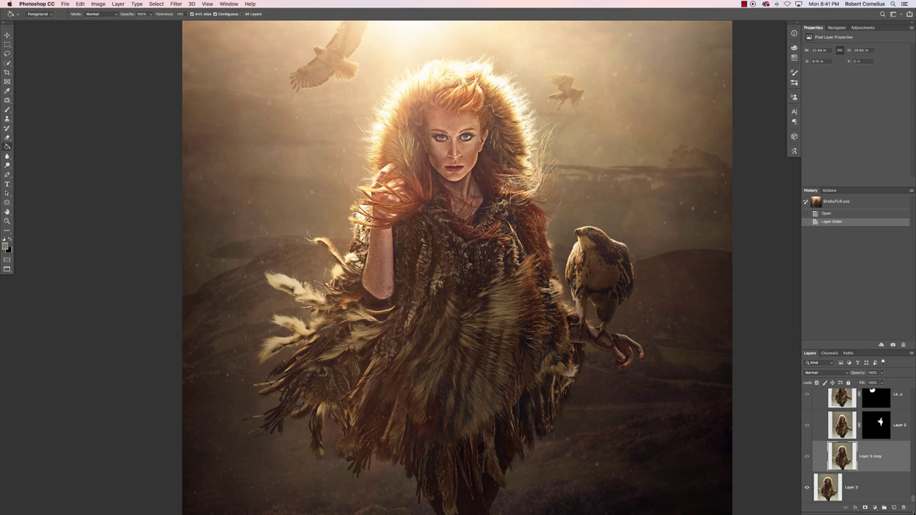
Show only Layer 3, the original studio shot, and make Group 1 visible above it
left_click(807, 489, "alt")
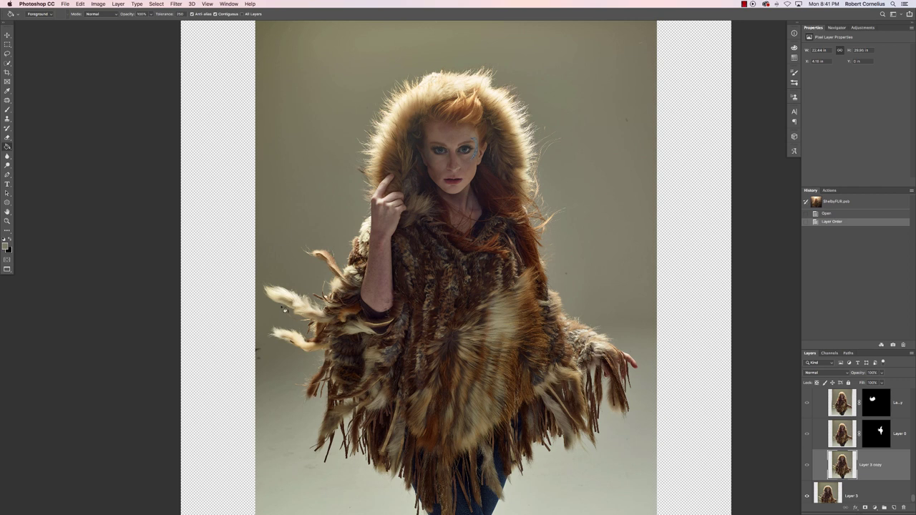
scroll(855, 449, "up", 3)
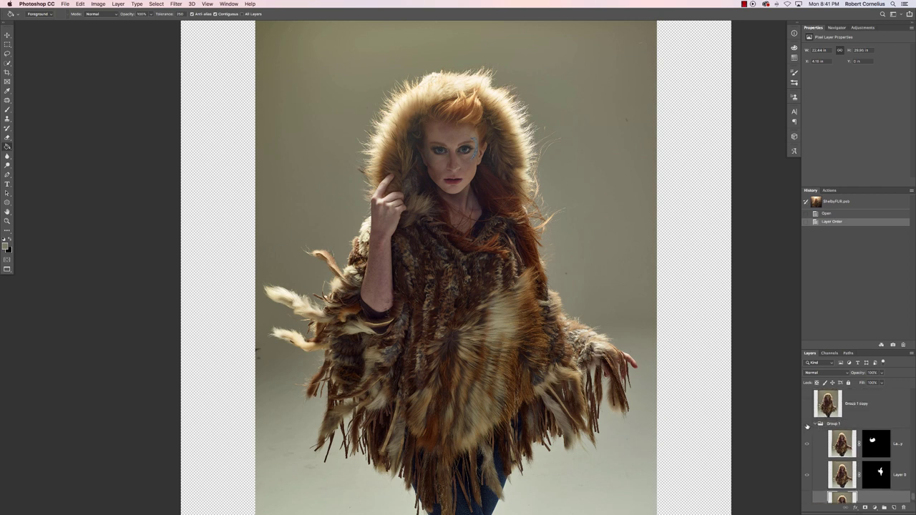
left_click(807, 425)
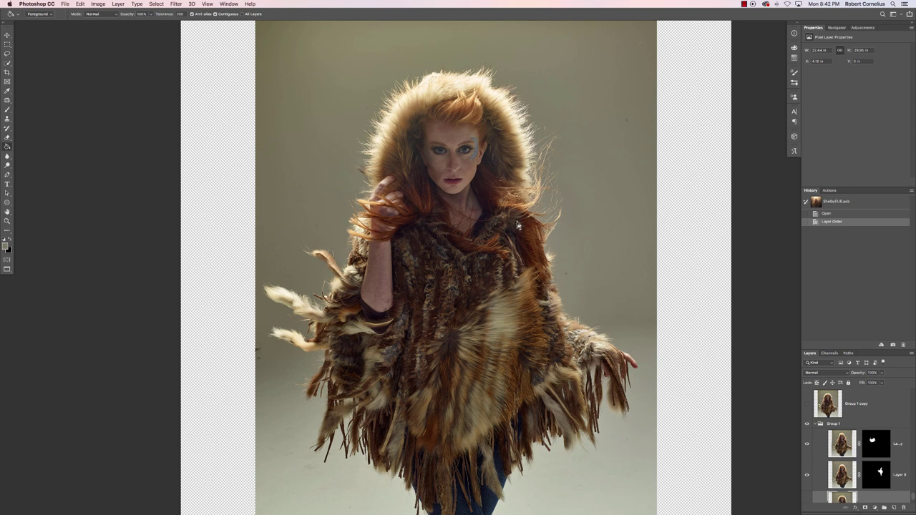
Compare the image with and without each of the two masked layers in Group 1, and collapse the group
left_click(807, 444)
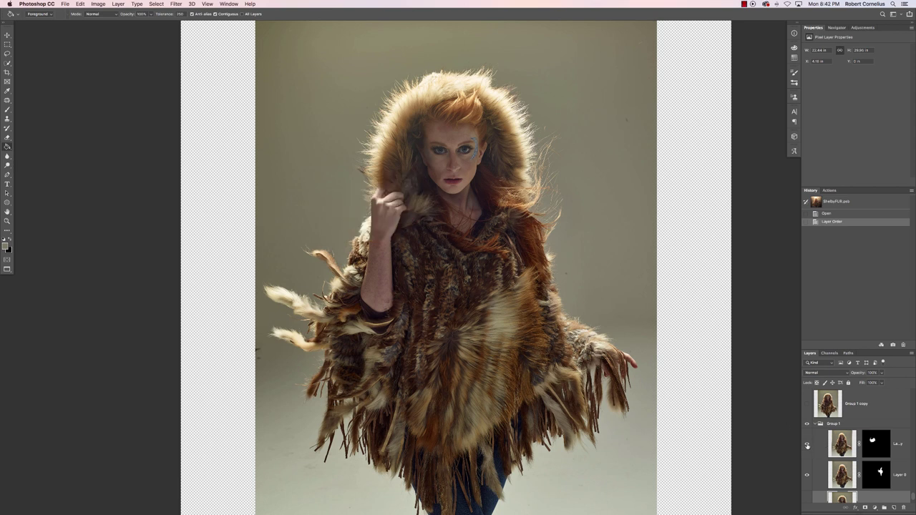
left_click(807, 444)
left_click(807, 475)
left_click(807, 475)
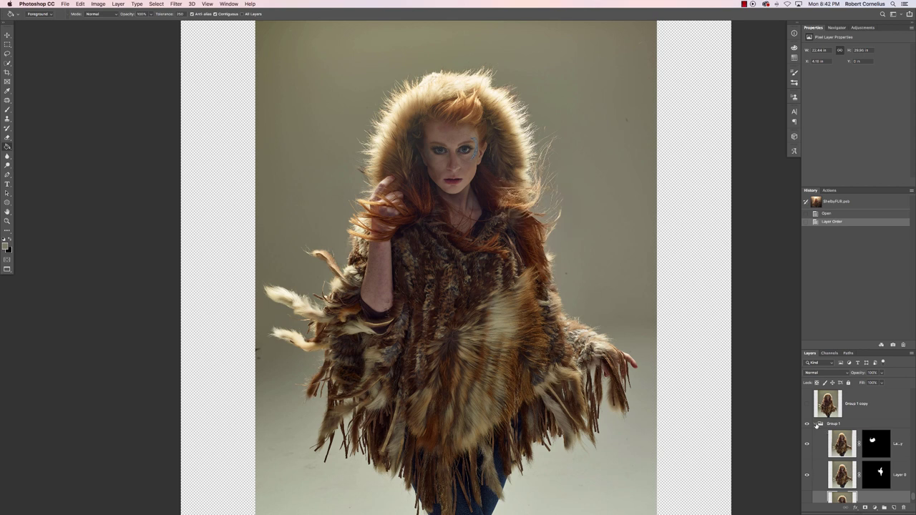
left_click(816, 424)
Make Layer 2 visible and compare the poncho's fringe with and without it
scroll(807, 448, "up", 2)
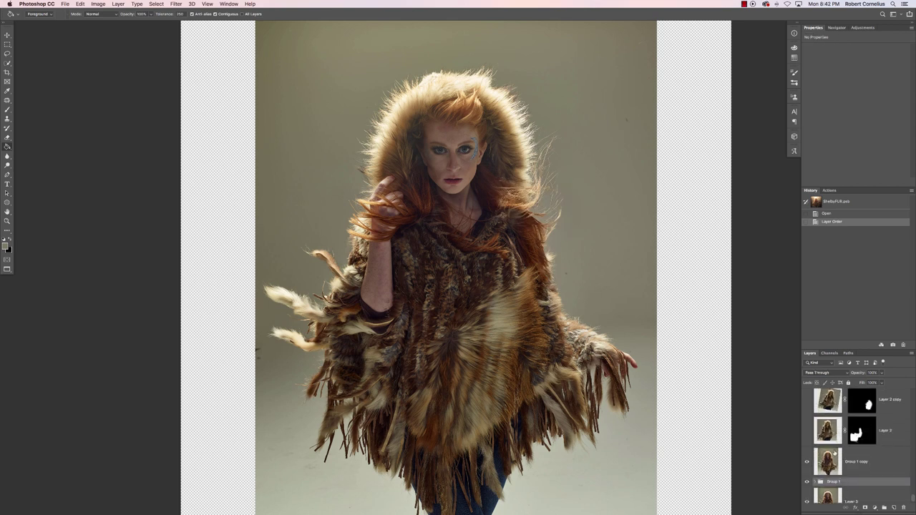
left_click(807, 443)
scroll(647, 397, "down", 2)
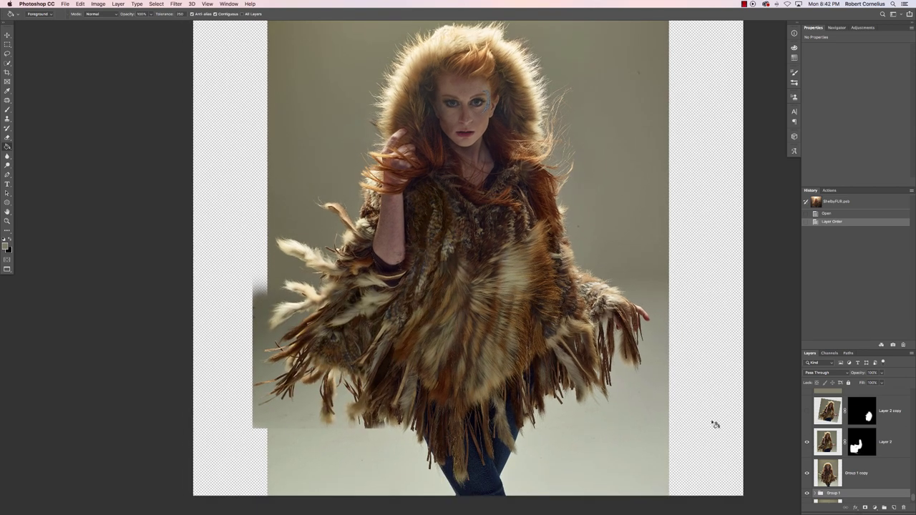
left_click(807, 442)
left_click(807, 442)
left_click(807, 442)
left_click(807, 442)
Make Layer 2 copy visible and compare the outstretched arm with and without it
left_click(807, 412)
left_click(807, 414)
left_click(807, 414)
left_click(807, 413)
left_click(807, 413)
Show the cut-out model layers over the solid fill of Layer 4
scroll(624, 352, "up", 2)
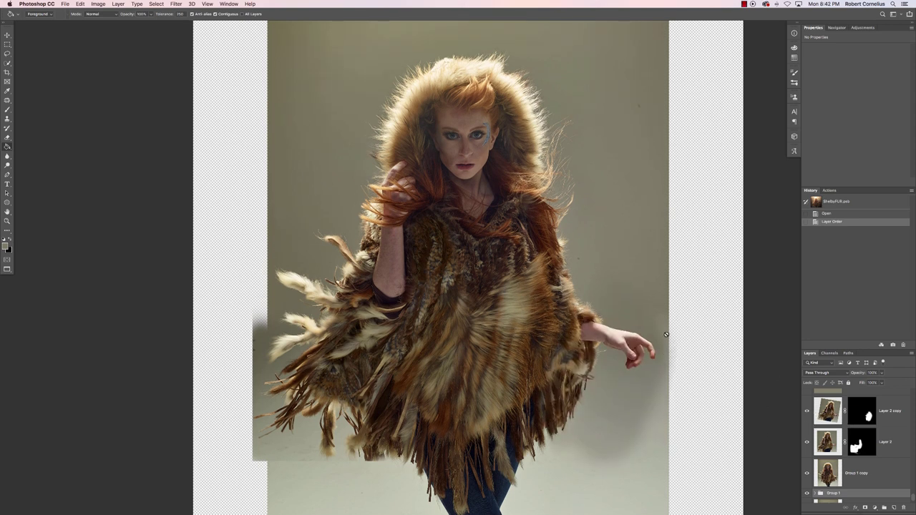
scroll(807, 428, "up", 2)
scroll(807, 428, "up", 2)
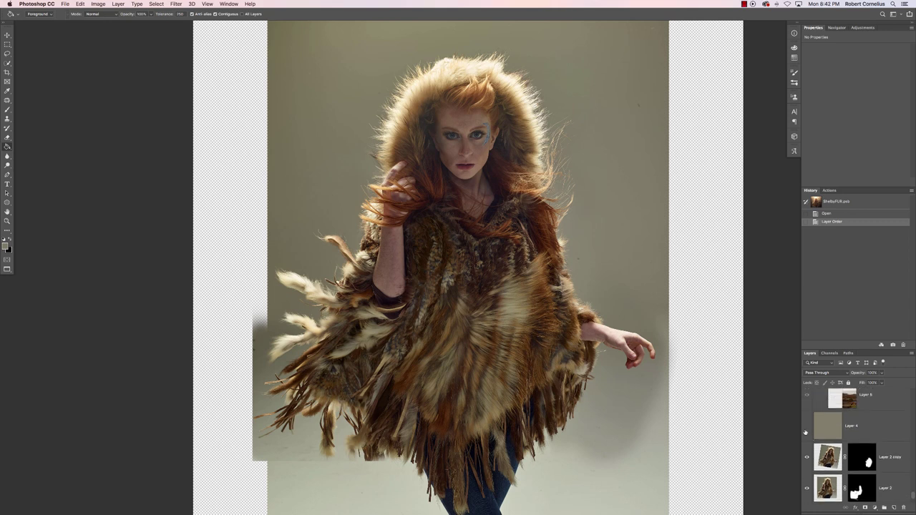
scroll(877, 456, "up", 5)
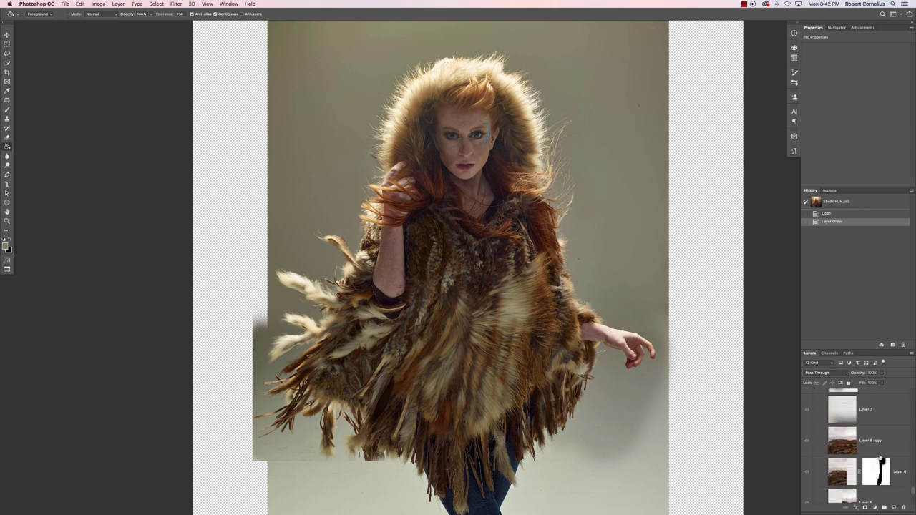
scroll(879, 456, "up", 3)
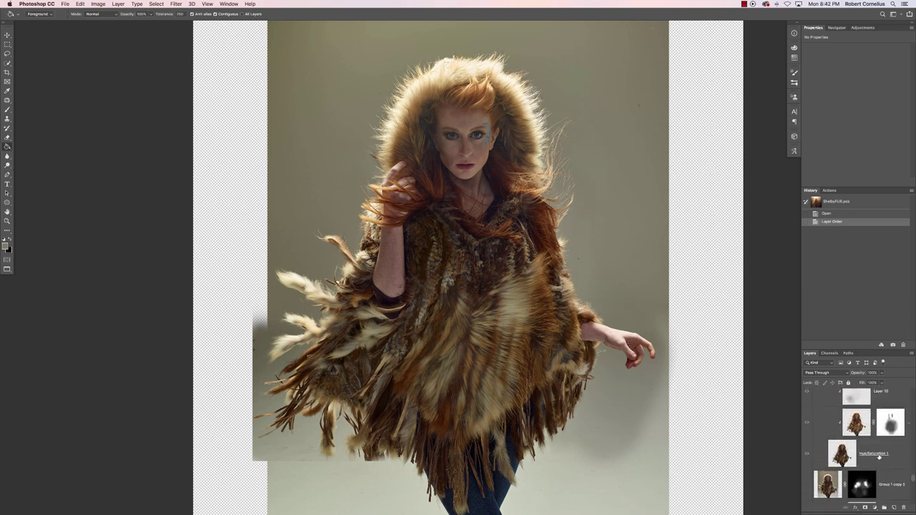
left_click(807, 393)
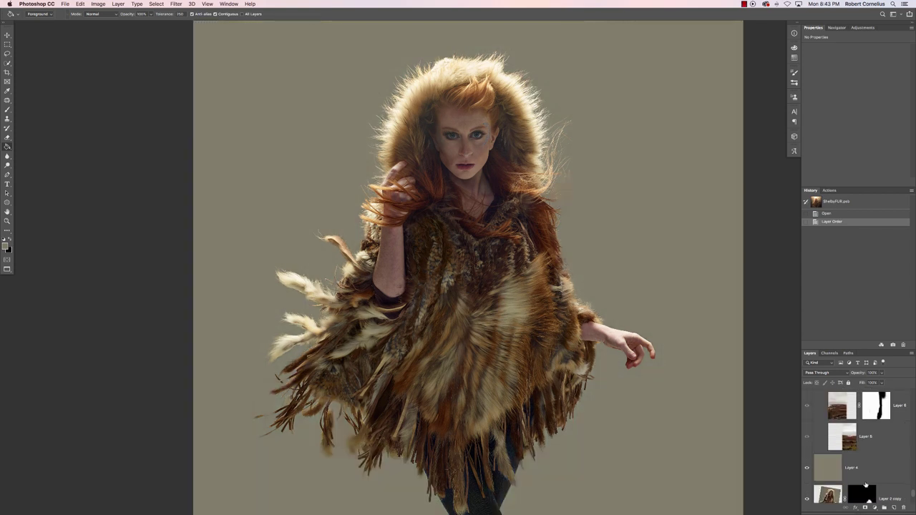
Make the landscape layers of Group 2 visible behind the model, from Layer 5 up to Layer 7
scroll(866, 484, "down", 6)
scroll(866, 485, "down", 2)
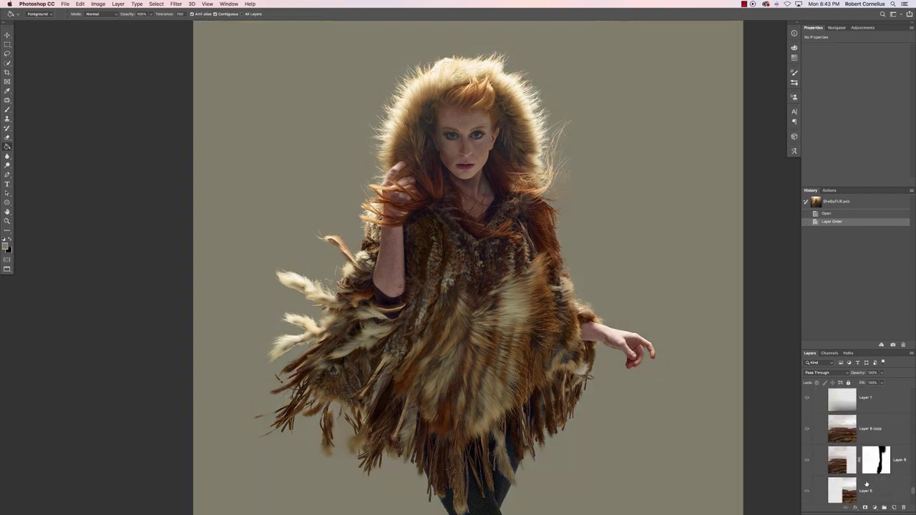
scroll(866, 484, "down", 2)
left_click(813, 460)
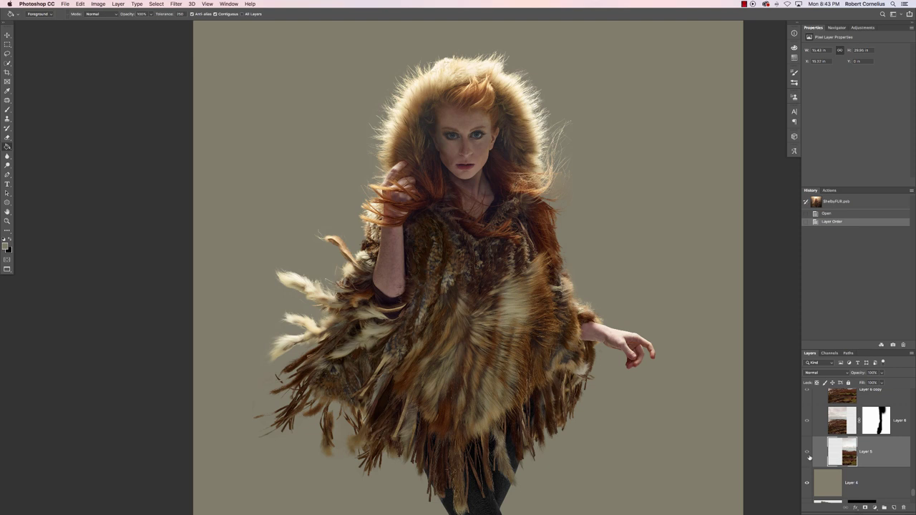
left_click(808, 453)
scroll(858, 451, "up", 3)
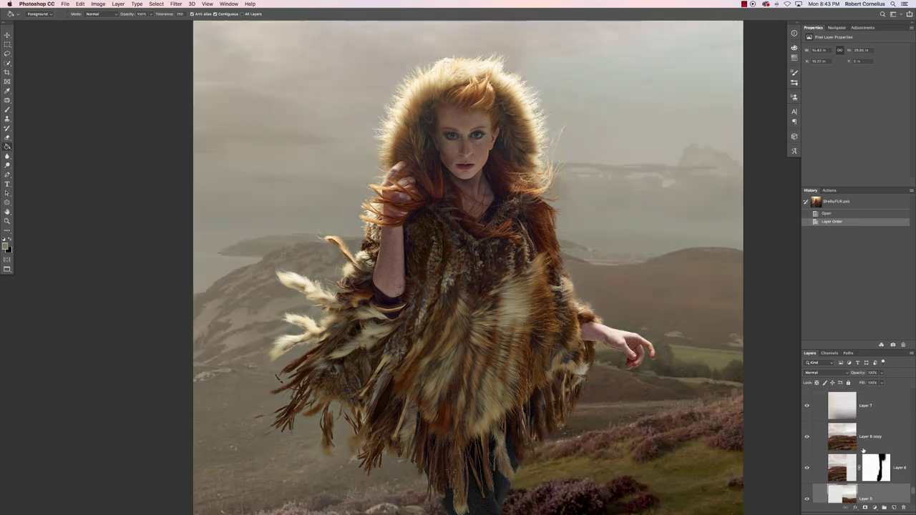
Hide the landscape layers above Layer 5 and isolate Layer 5 on the canvas
scroll(862, 450, "down", 1)
left_click(810, 465)
scroll(810, 458, "down", 5)
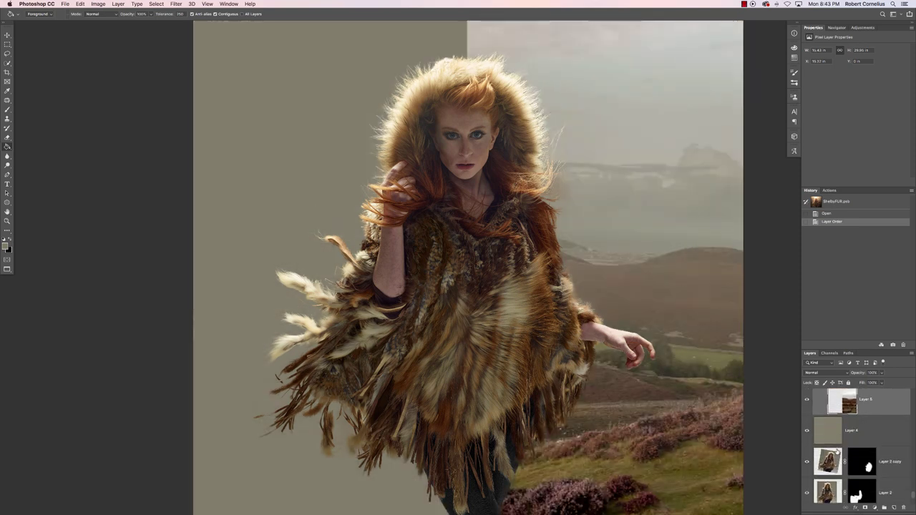
left_click(807, 400, "alt")
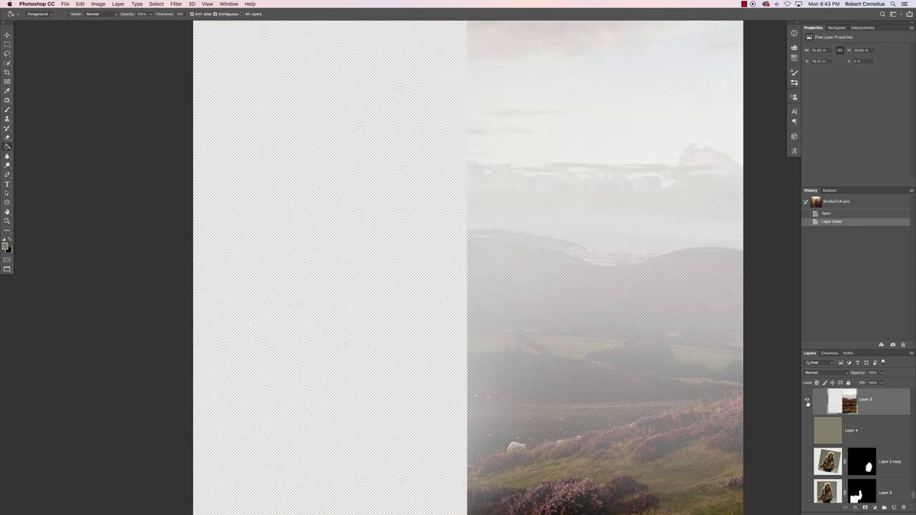
Apply 100% opacity to Layer 5 and disable the layer mask on Group 2
key("Return")
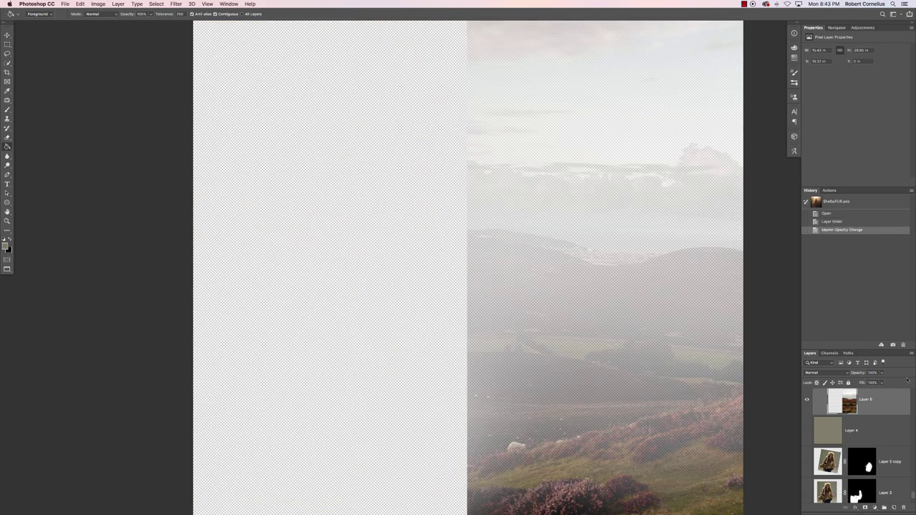
scroll(845, 443, "up", 5)
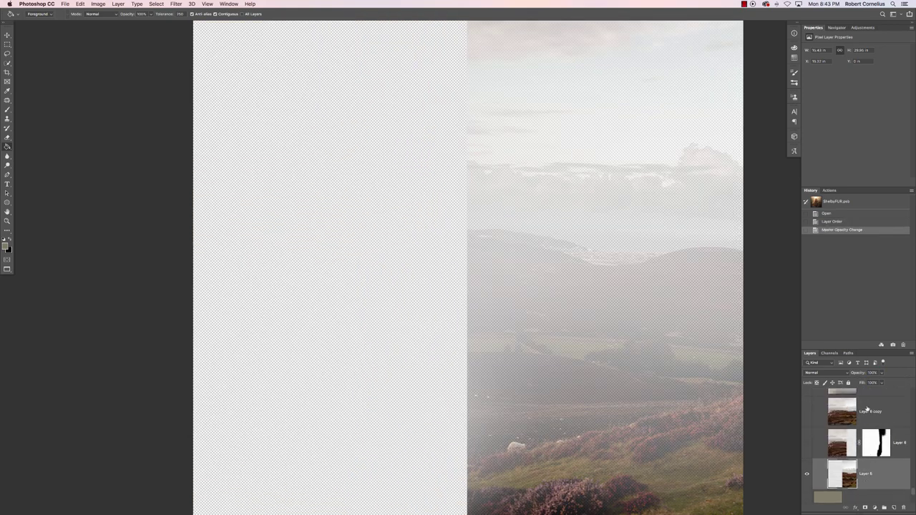
left_click(845, 426, "shift")
scroll(714, 390, "down", 3)
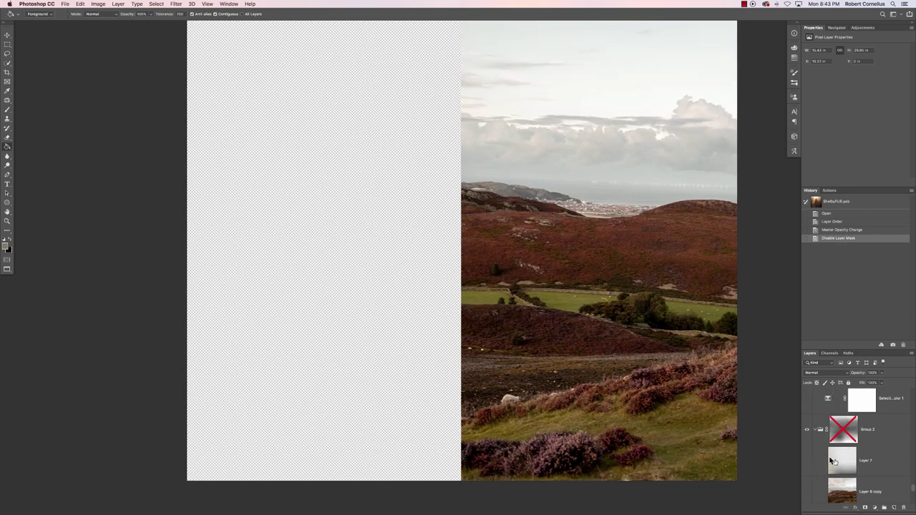
Make Layer 6 visible to add the second half of the landscape beside Layer 5
scroll(830, 458, "down", 3)
left_click(807, 429)
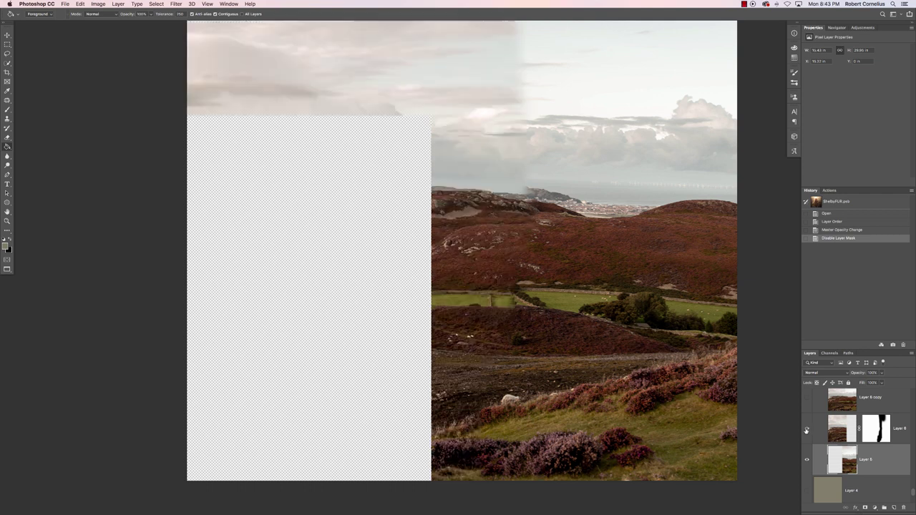
scroll(815, 430, "up", 2)
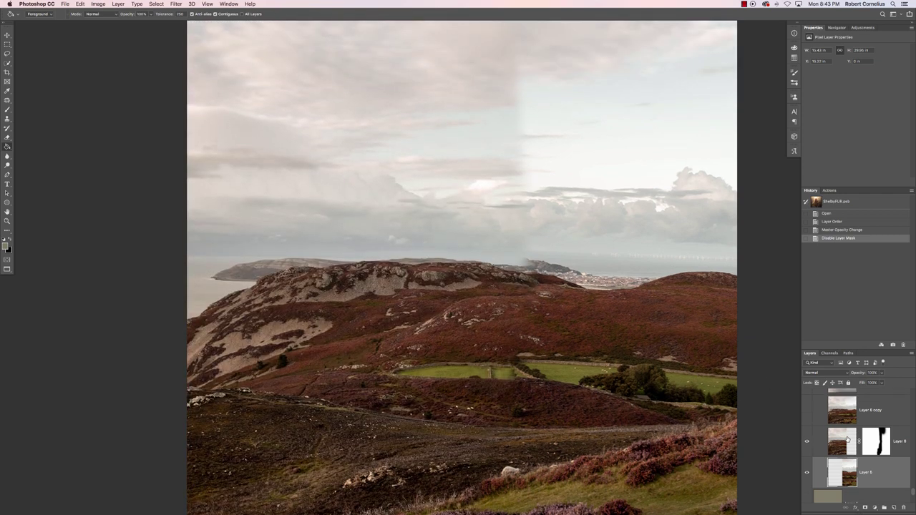
Make Group 1 copy 2 and the Hue/Saturation 1 model layer visible over the landscape
scroll(635, 392, "down", 2)
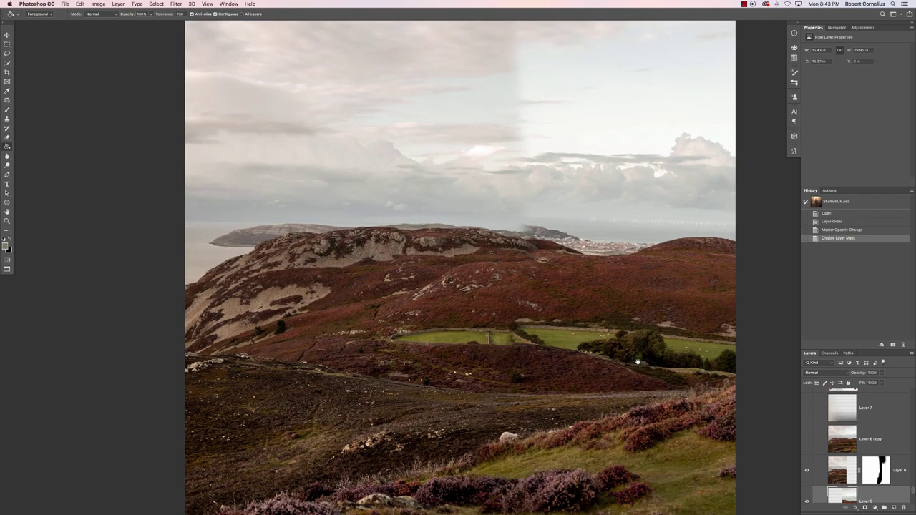
scroll(834, 449, "down", 2)
scroll(833, 449, "down", 10)
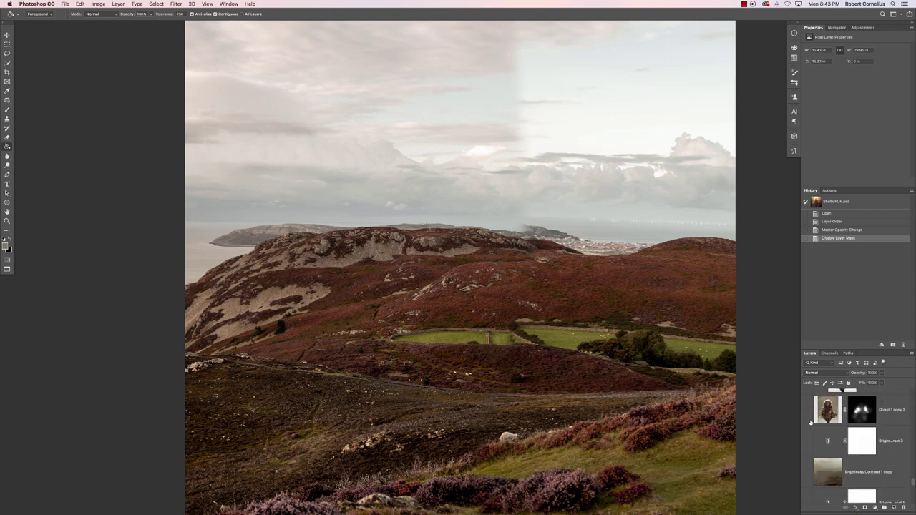
left_click(806, 411)
scroll(816, 421, "up", 1)
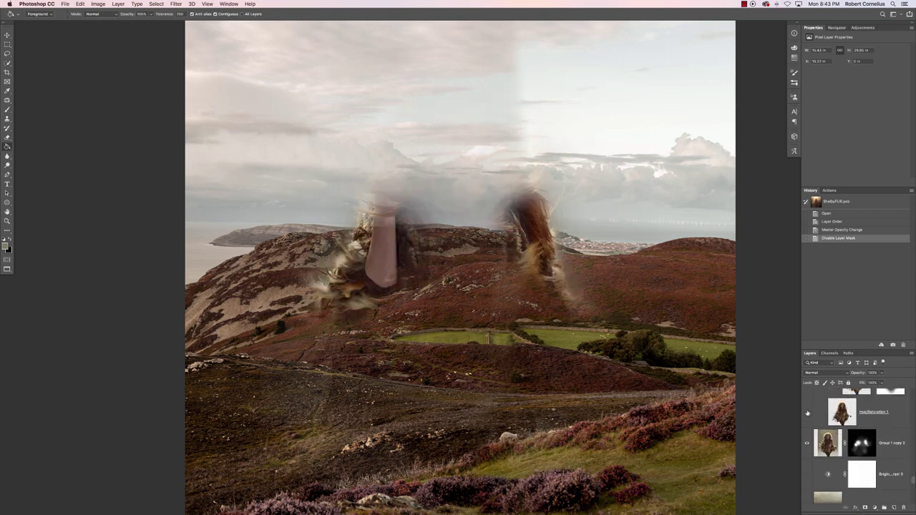
left_click(809, 441)
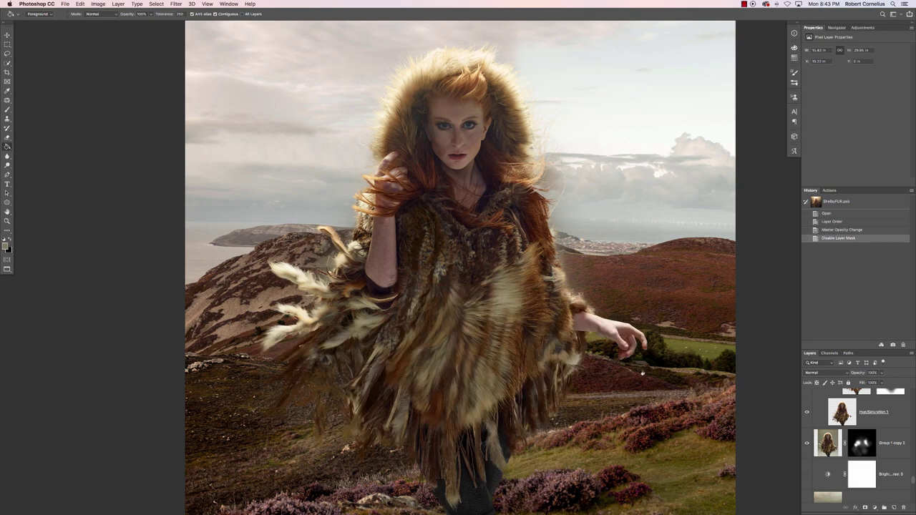
key("super+minus")
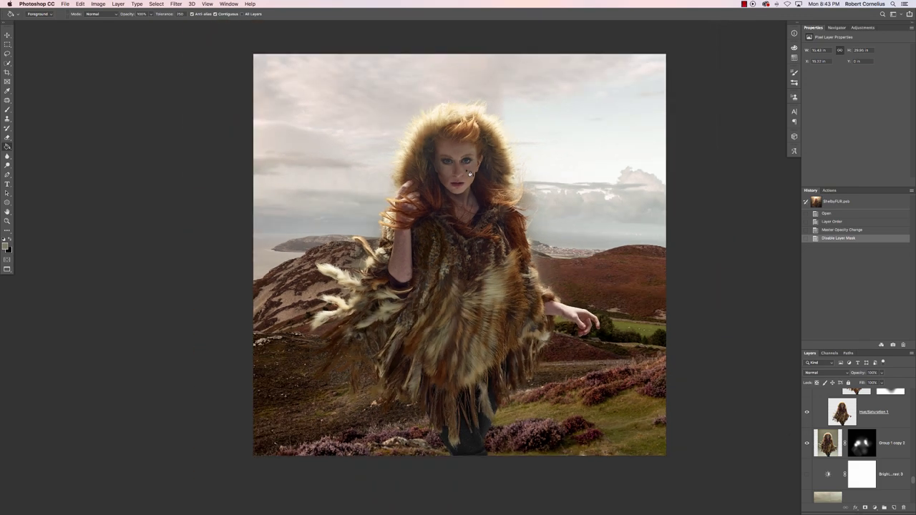
View Layer 4 and Layer 3 each in isolation, restoring the other visible layers after each
scroll(830, 447, "down", 5)
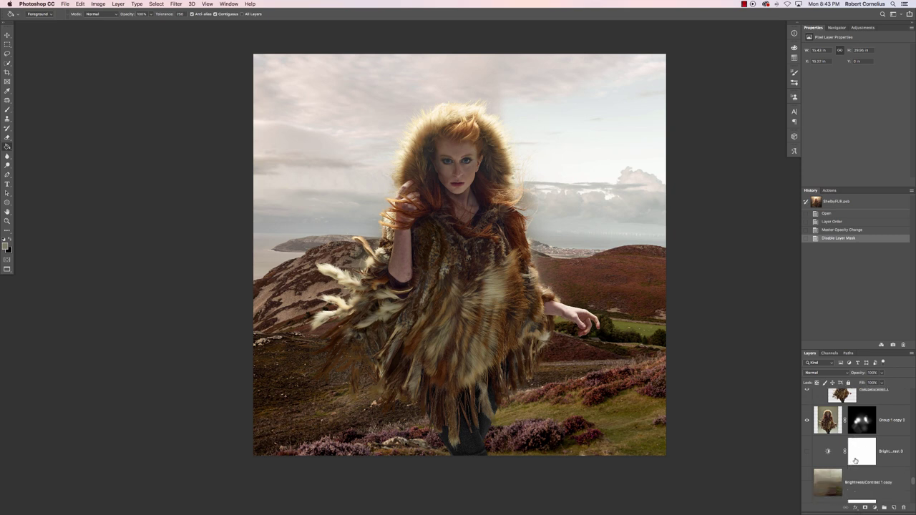
scroll(828, 445, "down", 5)
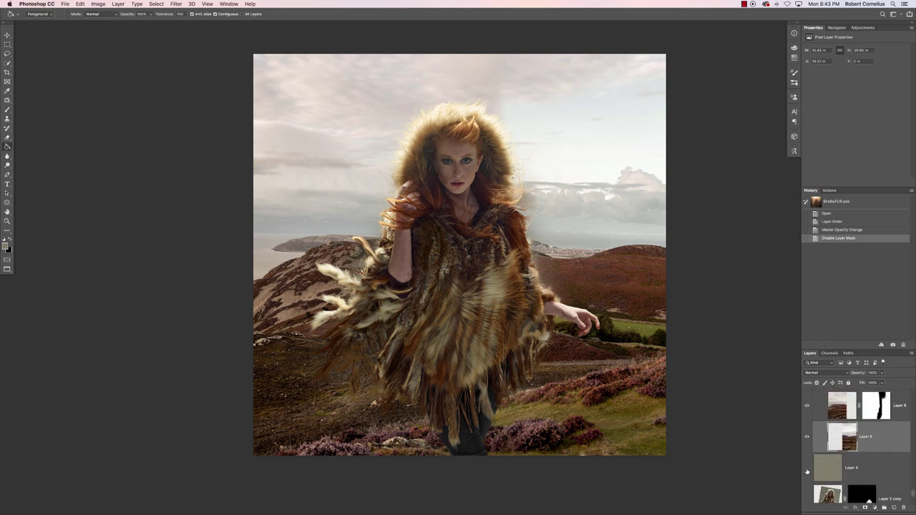
left_click(807, 471, "alt")
scroll(807, 458, "down", 1)
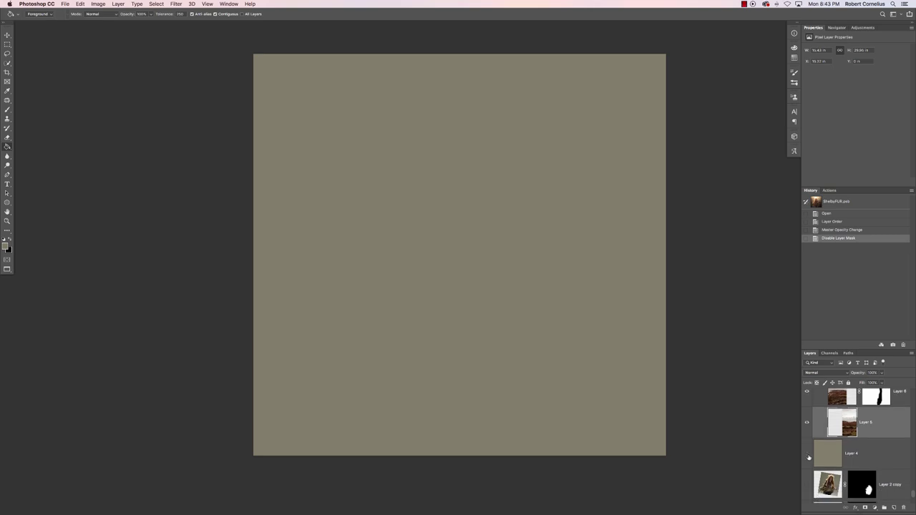
left_click(809, 458, "alt")
scroll(808, 461, "down", 4)
left_click(807, 492, "alt")
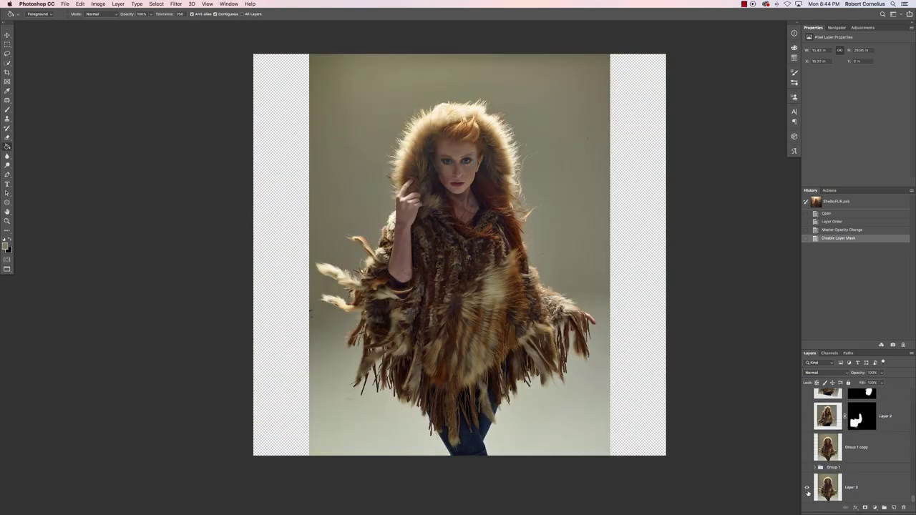
left_click(807, 492, "alt")
Make Layer 4 visible and revert the document to the Layer Order history state
scroll(816, 482, "up", 5)
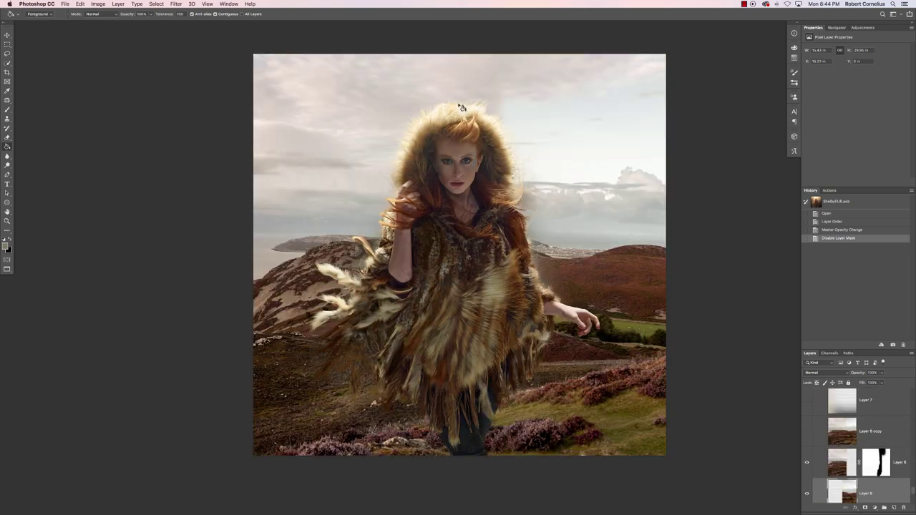
scroll(875, 476, "up", 2)
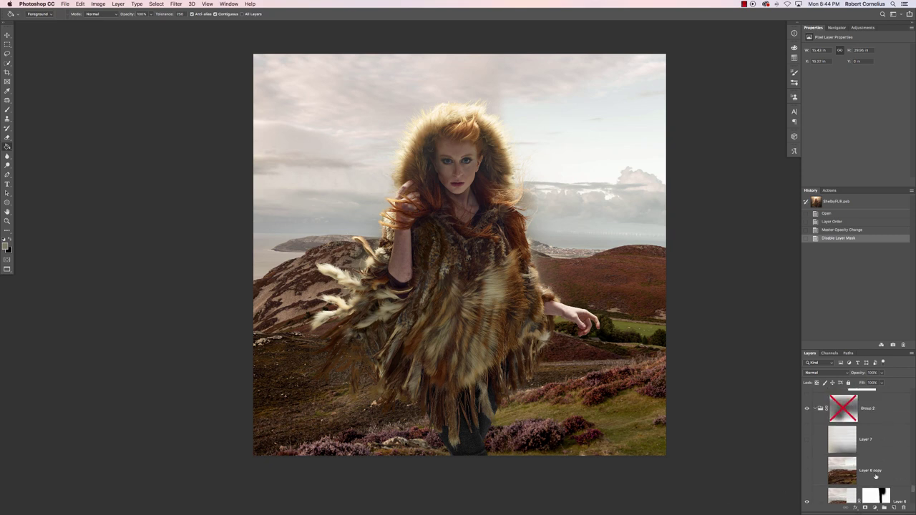
scroll(876, 476, "down", 3)
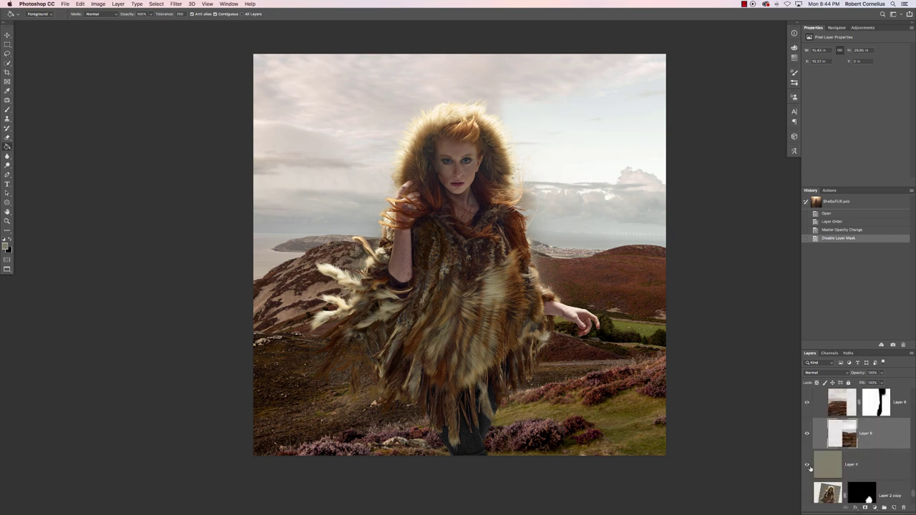
left_click(847, 223)
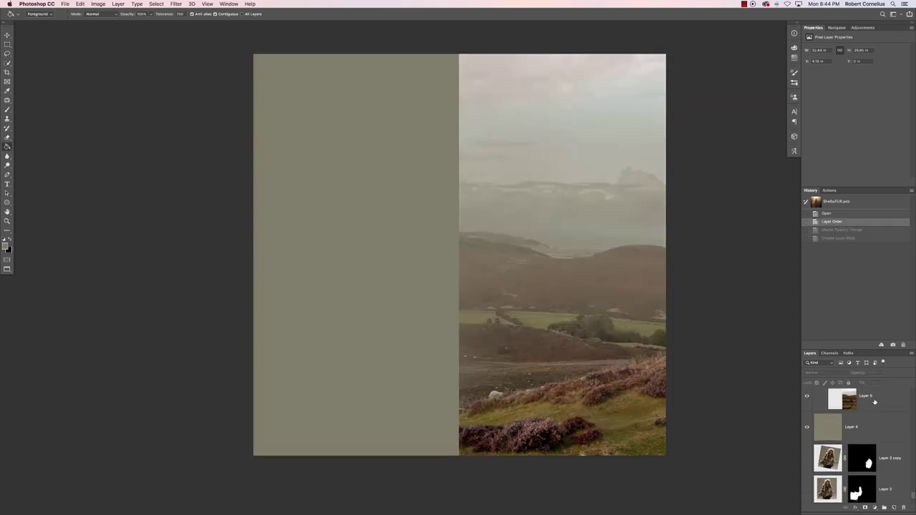
Make Layer 6, the full landscape copy above it and Layer 7 visible to complete the landscape background
scroll(854, 420, "up", 2)
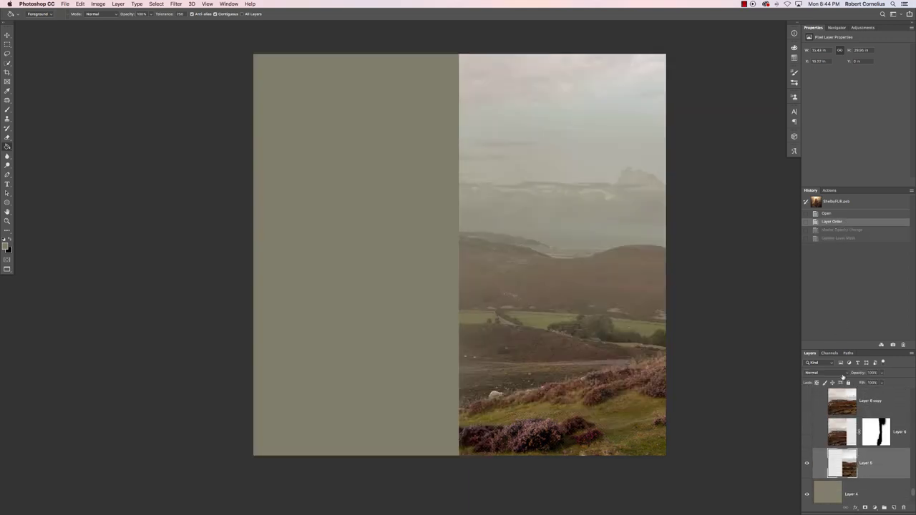
scroll(814, 428, "up", 3)
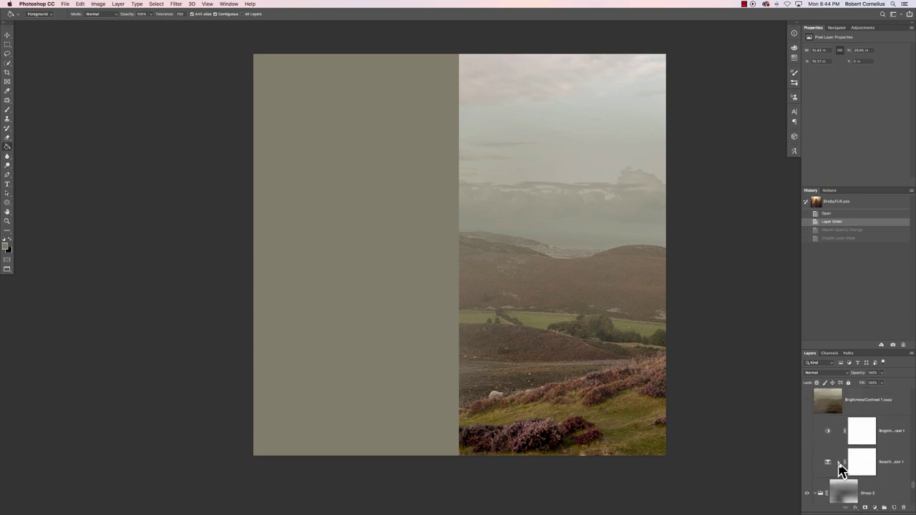
left_click(809, 473)
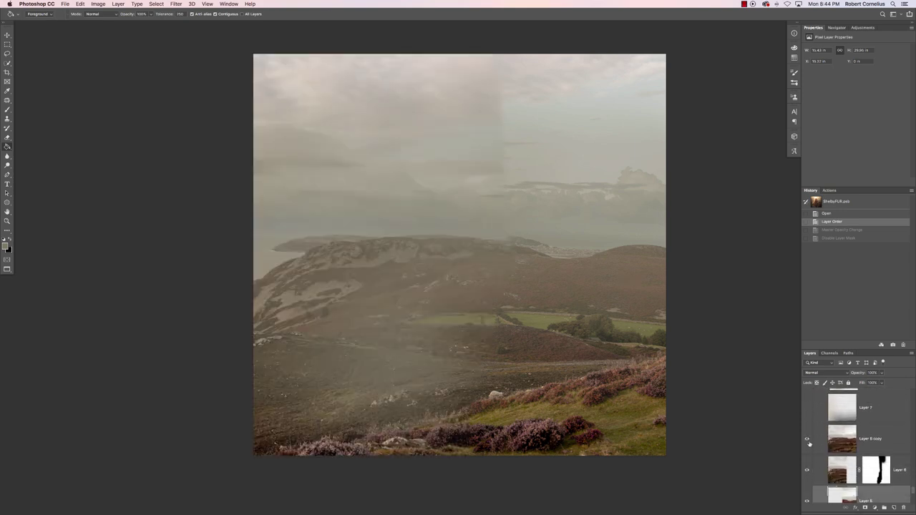
left_click(808, 408)
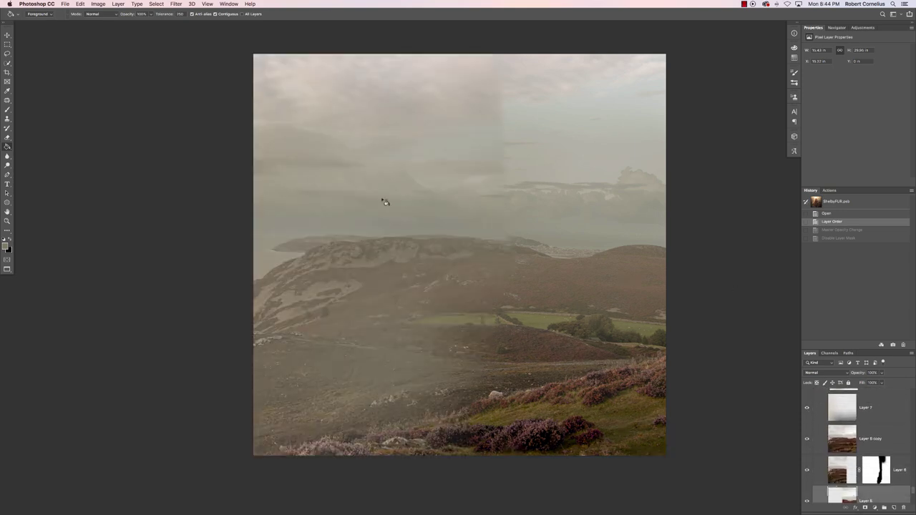
Make the Selective Color 1 adjustment above Group 2 visible, switching it off and on to compare its effect
scroll(827, 444, "down", 4)
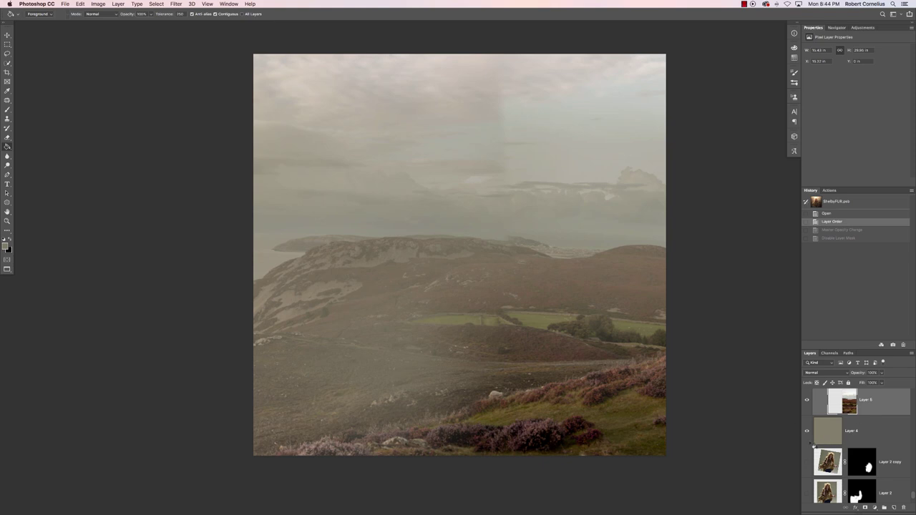
scroll(896, 435, "up", 8)
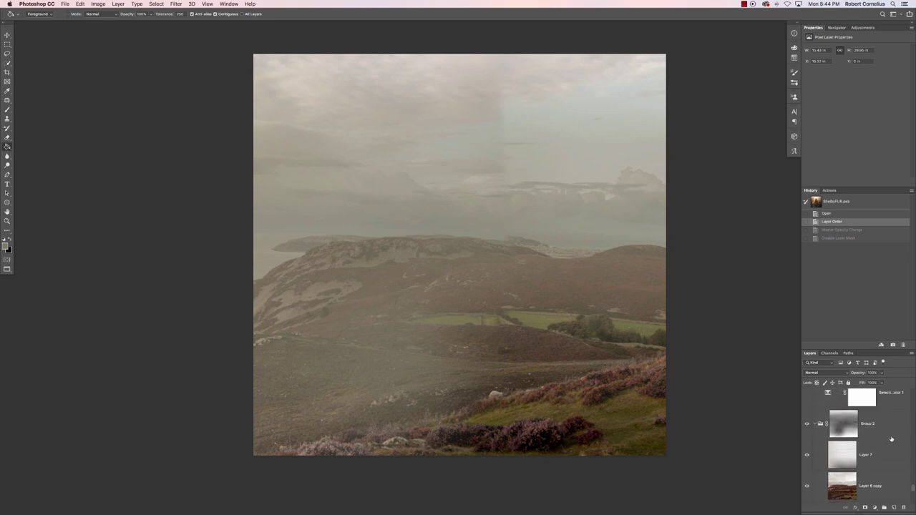
left_click(807, 432)
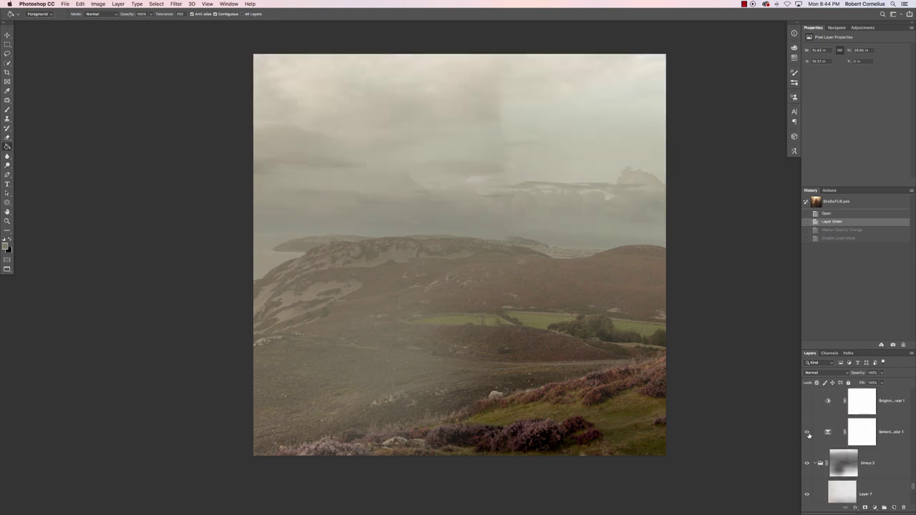
left_click(807, 433)
left_click(808, 433)
Make the Brightness/Contrast 1 adjustment and the Brightness/Contrast 1 copy layer visible over the landscape
scroll(806, 447, "up", 2)
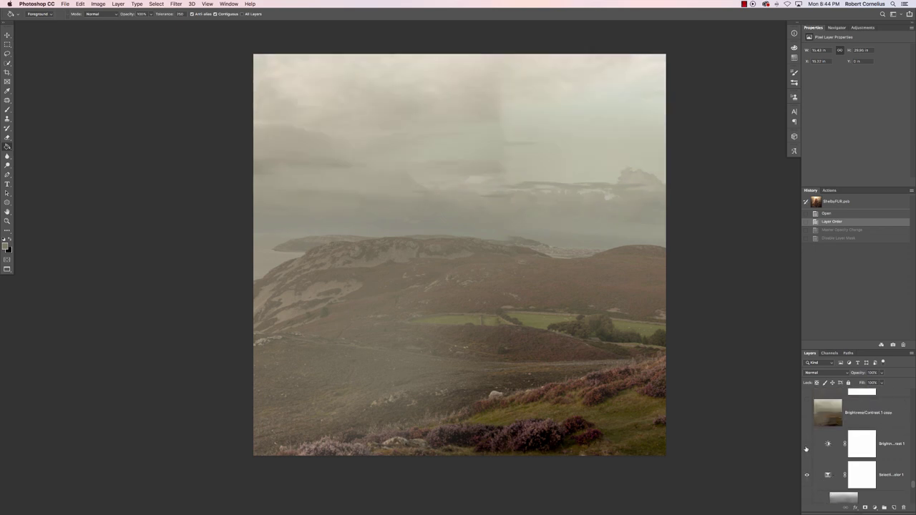
left_click(806, 444)
scroll(867, 463, "up", 2)
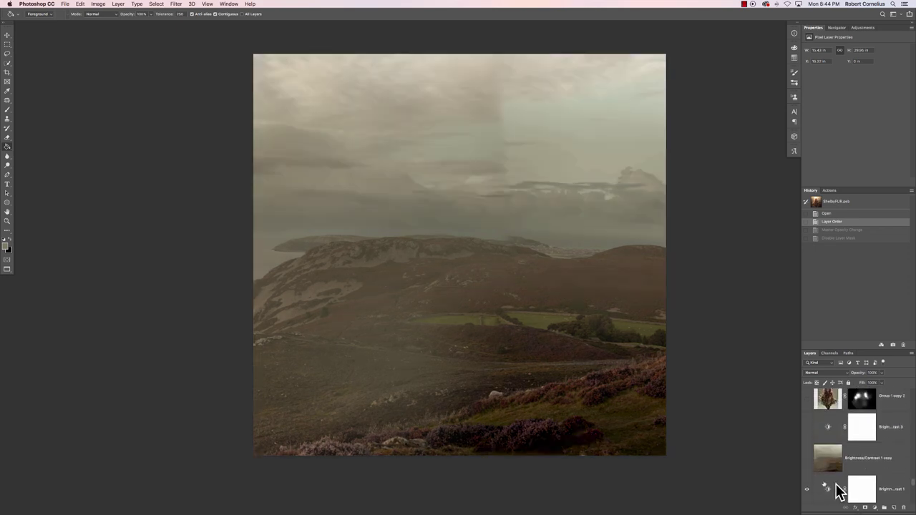
left_click(807, 465)
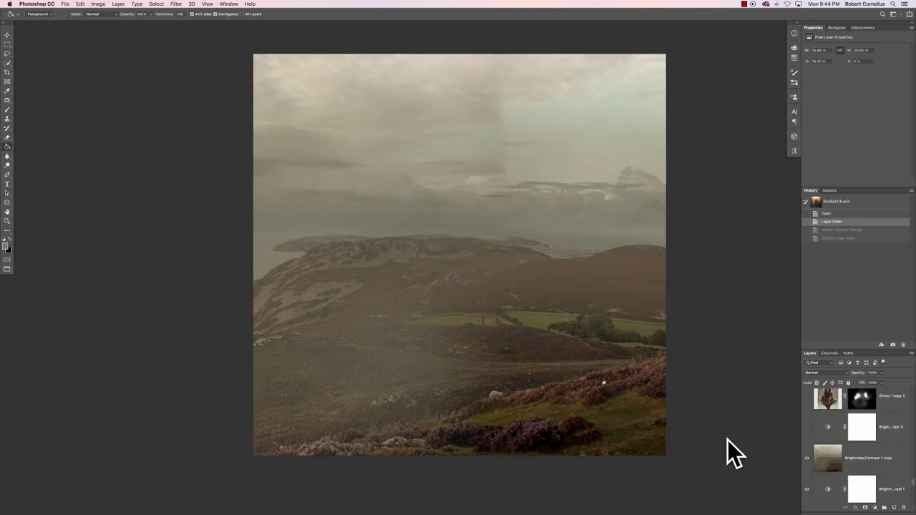
left_click(850, 448)
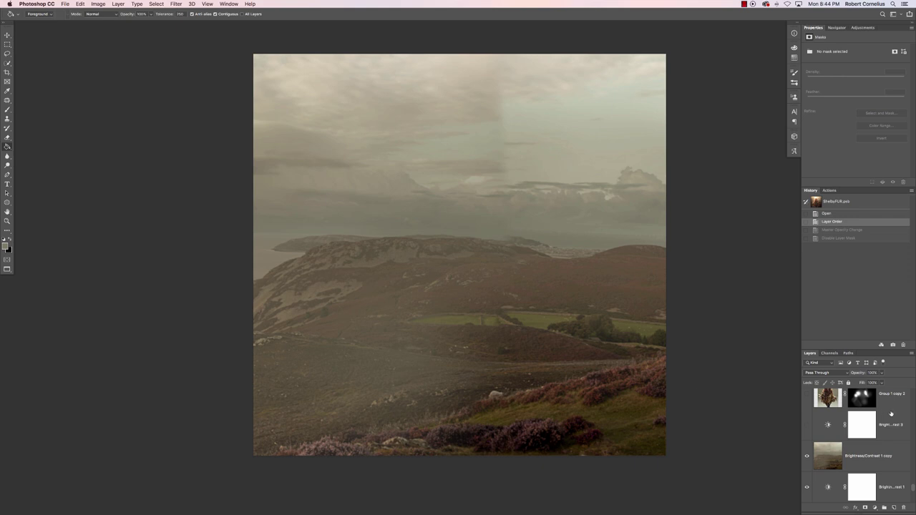
Make the Hue/Saturation 1 model layer visible in front of the landscape
scroll(807, 442, "up", 3)
left_click(807, 436)
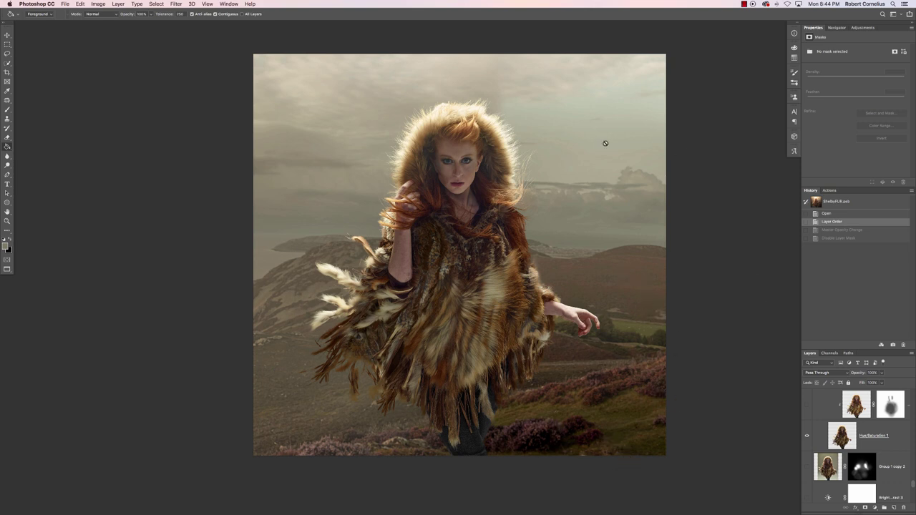
scroll(905, 472, "up", 2)
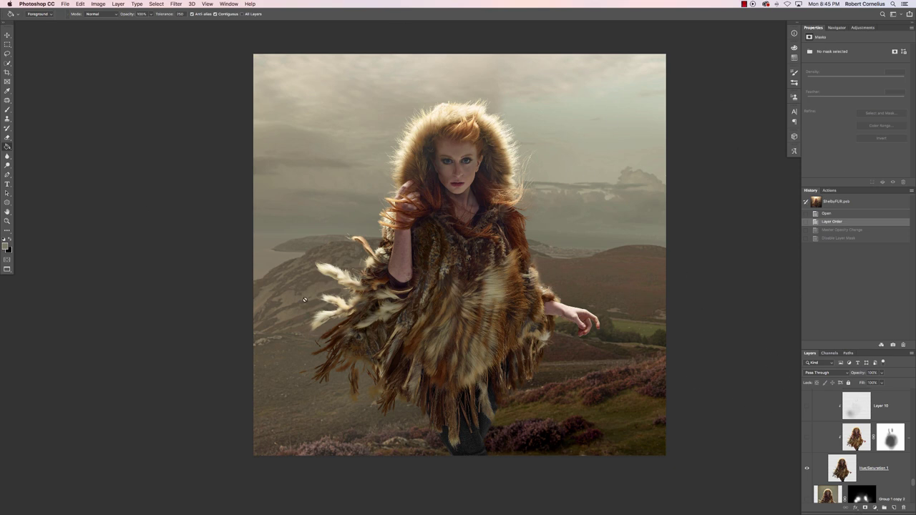
Make the Brightness/Contrast 3 adjustment and the Group 1 copy 2 layer visible behind the model
scroll(826, 448, "down", 3)
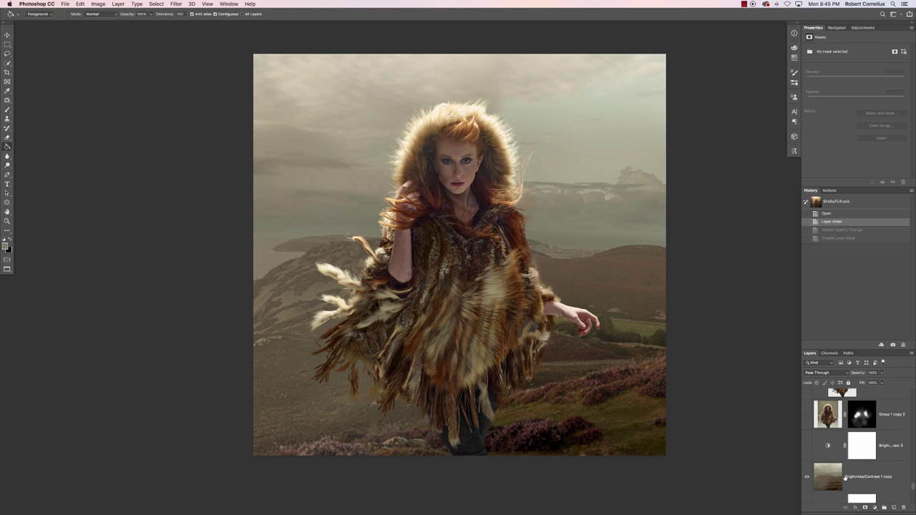
left_click(807, 446)
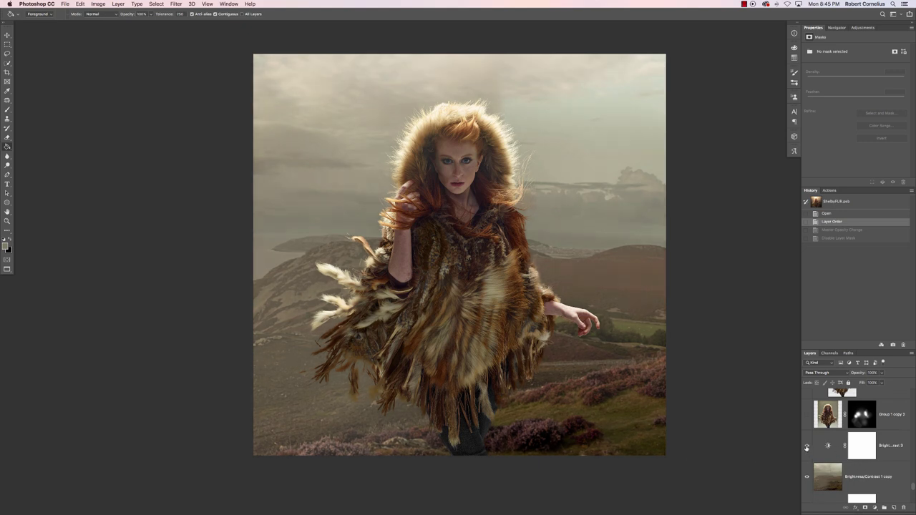
scroll(806, 447, "up", 1)
left_click(807, 434)
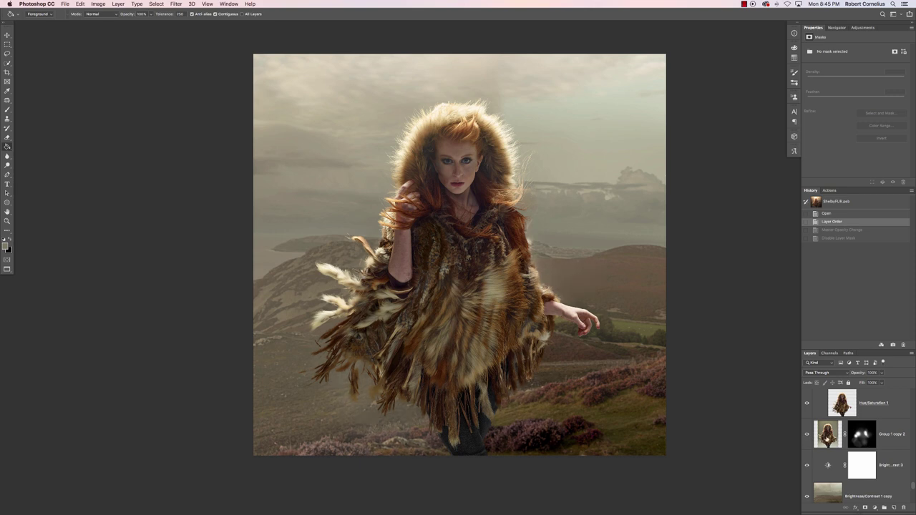
Select the Hue/Saturation 1 model layer and preview the masked copy clipped above it, hiding that copy again
scroll(838, 444, "up", 3)
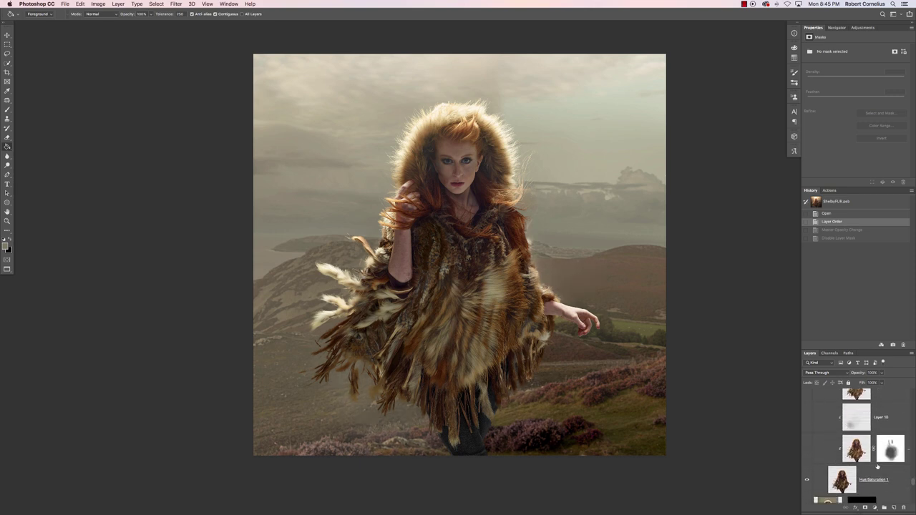
left_click(876, 469)
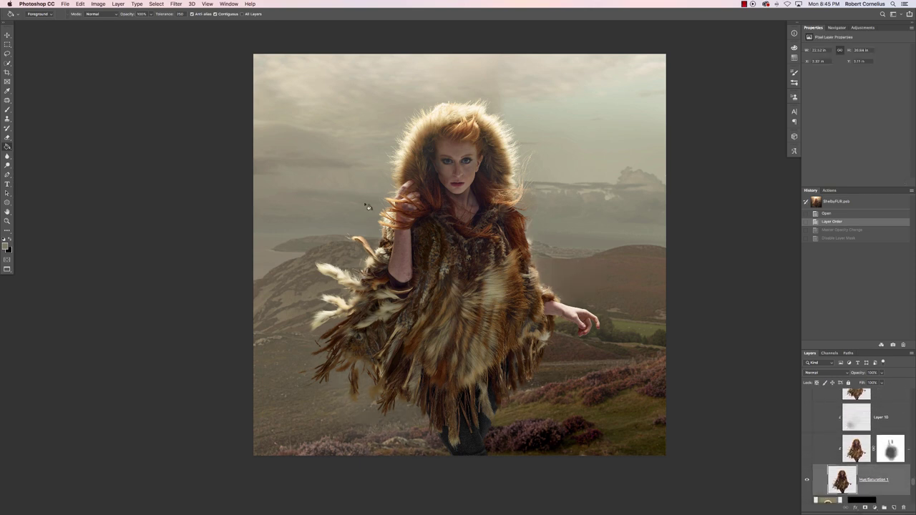
left_click(808, 450)
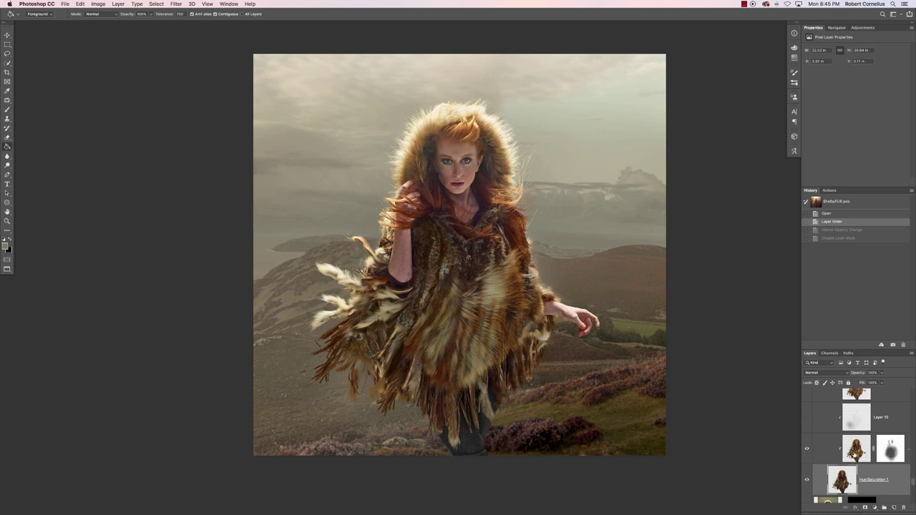
left_click(806, 448)
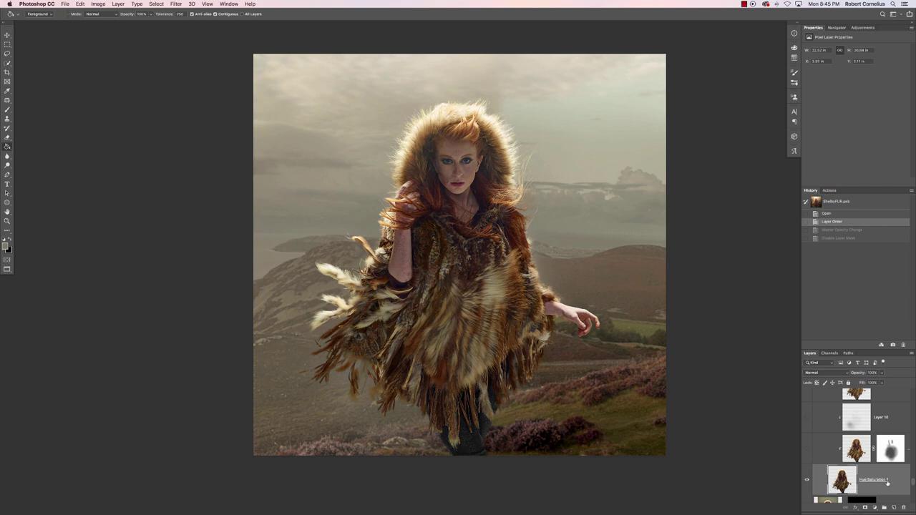
Open Shadows/Highlights for the Hue/Saturation 1 model layer and compare its reduced and expanded option sets
left_click(98, 3)
mouse_move(112, 23)
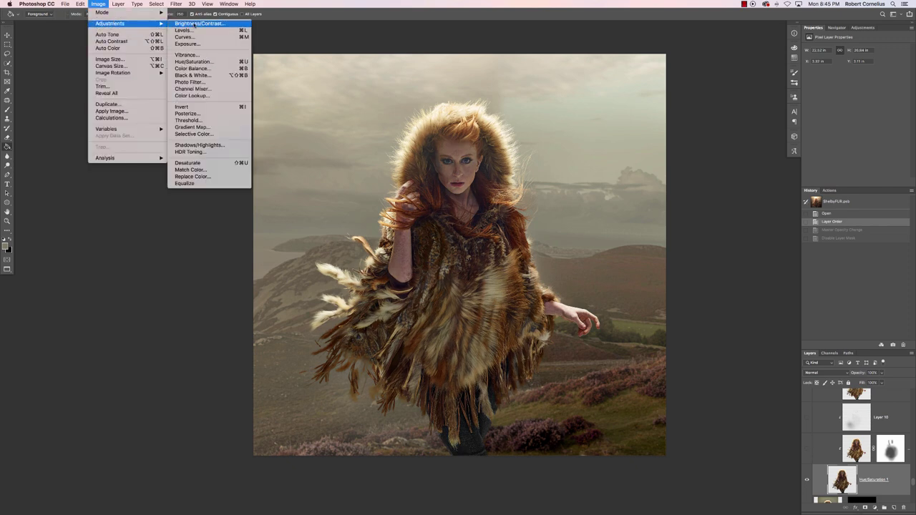
left_click(207, 147)
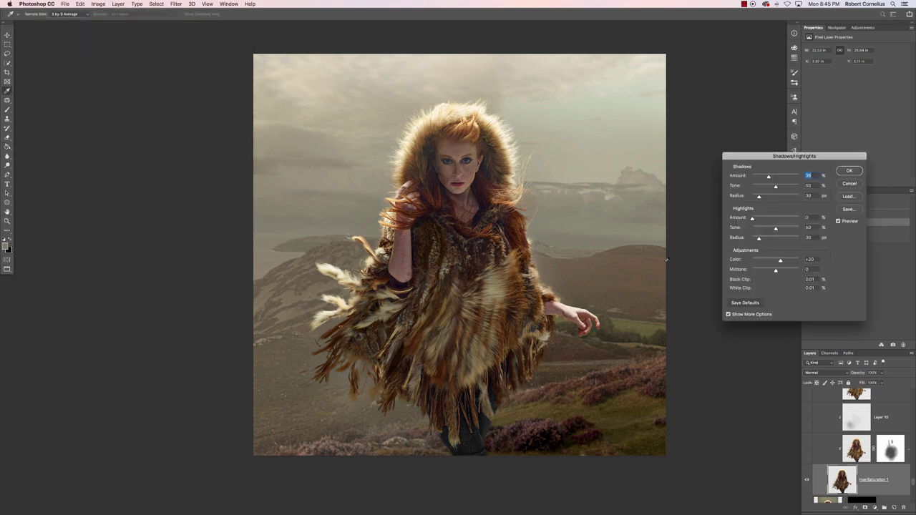
left_click(728, 314)
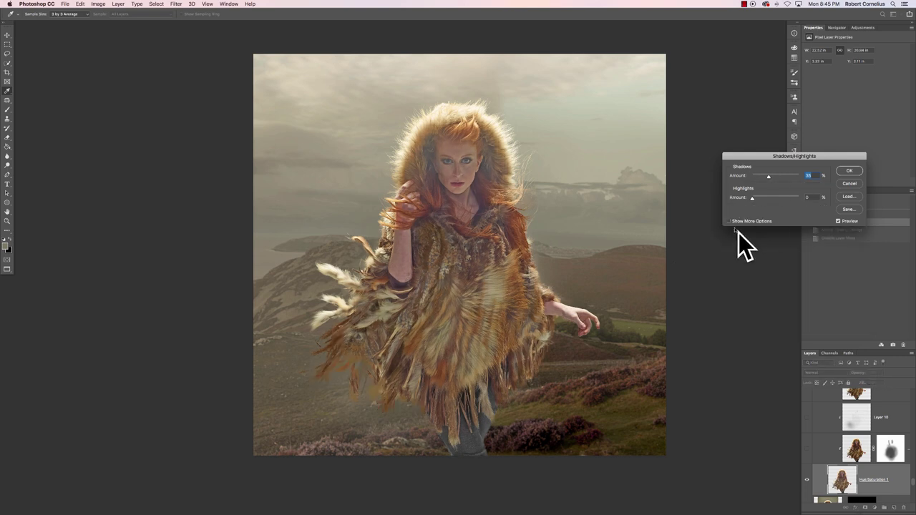
left_click(729, 221)
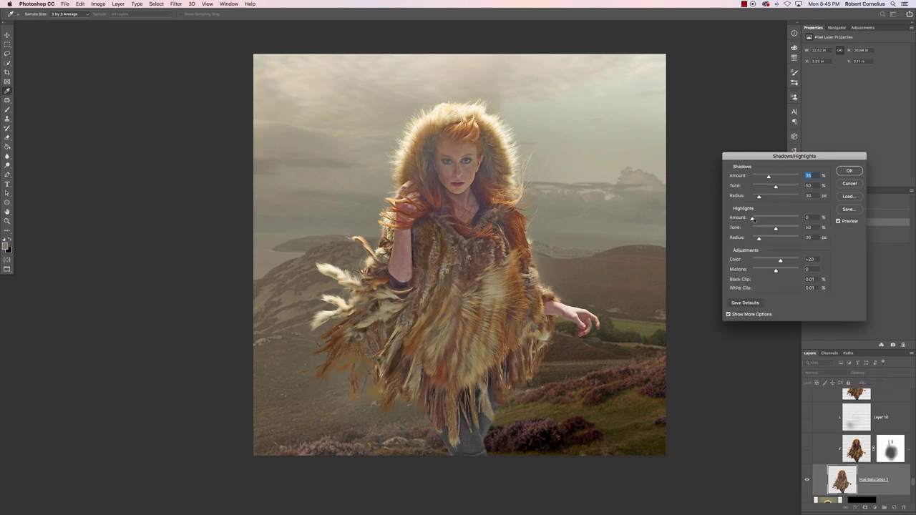
Try different shadow and highlight amounts on the model, ending at Shadows 24% and Highlights 18%
left_click_drag(752, 219, 755, 219)
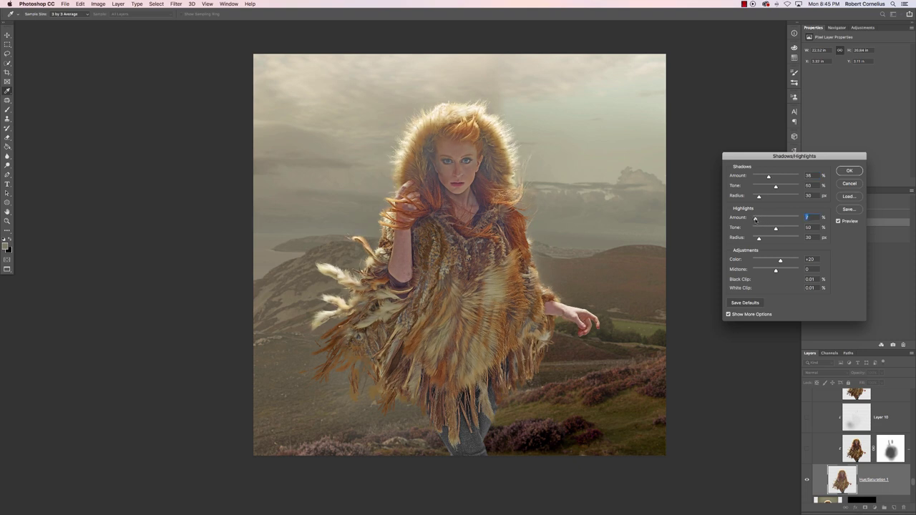
left_click_drag(757, 177, 756, 177)
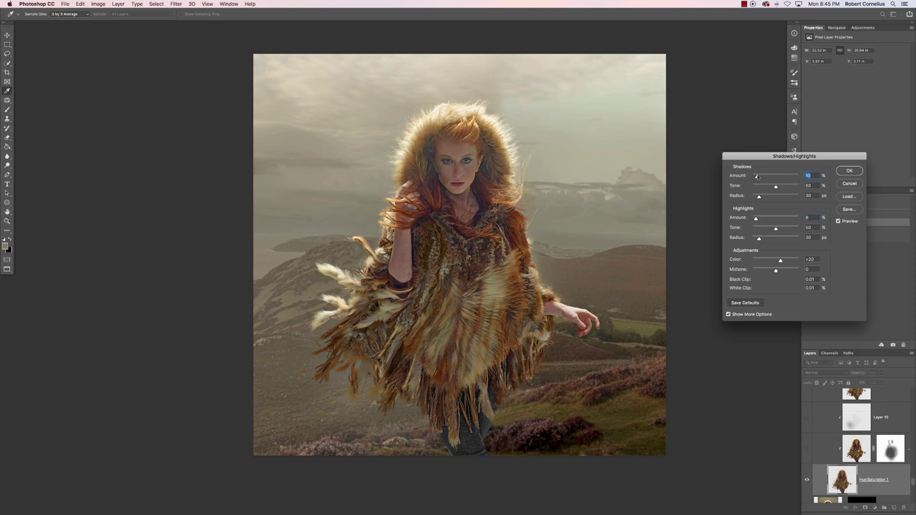
left_click(787, 217)
left_click(799, 176)
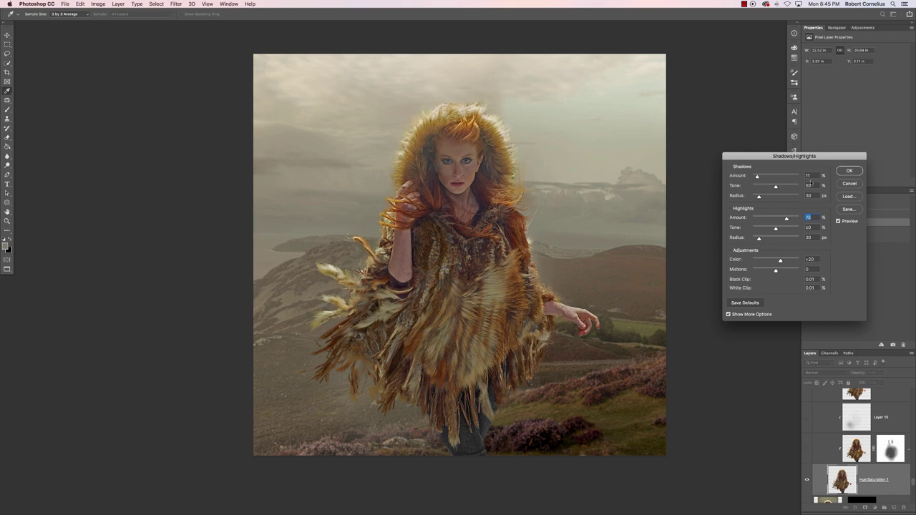
left_click(763, 177)
left_click(761, 219)
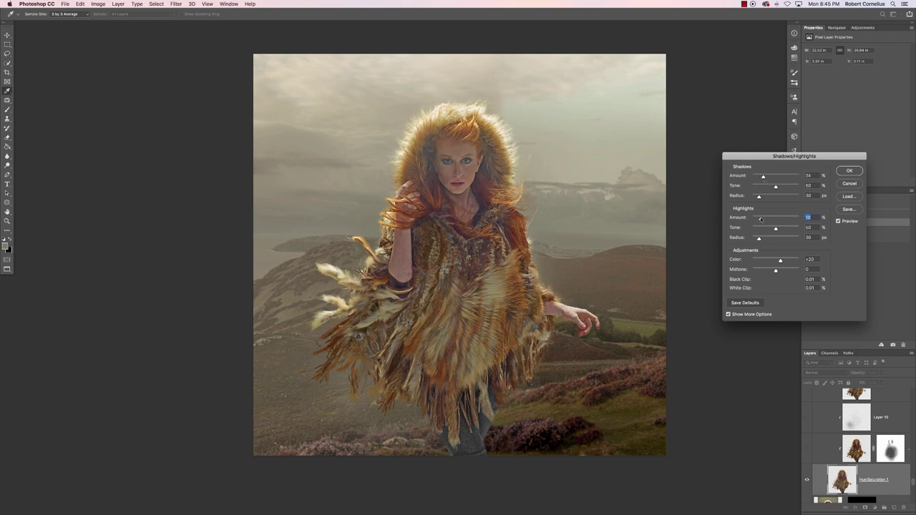
Try Midtone +19, Highlights Tone 64% and Amount 44%, and Shadows Tone 79%, and cancel the Shadows/Highlights adjustment
left_click(780, 270)
left_click(786, 229)
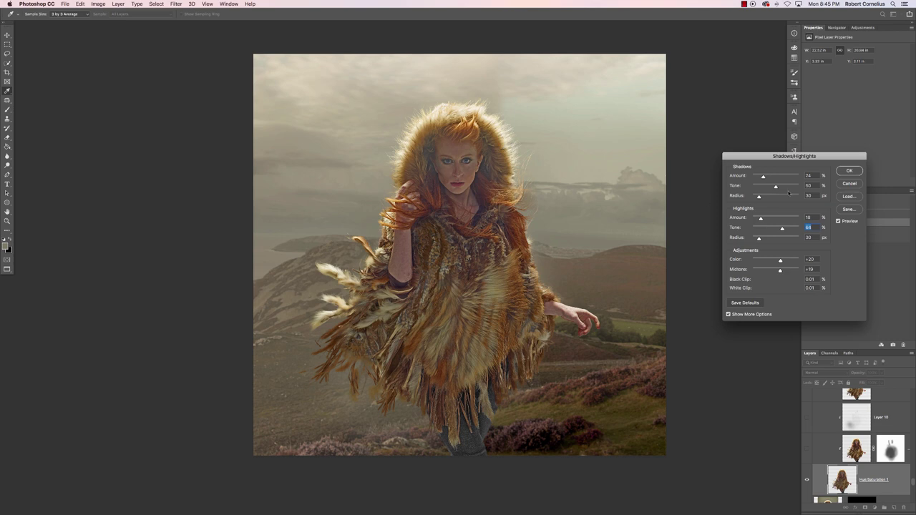
left_click(773, 218)
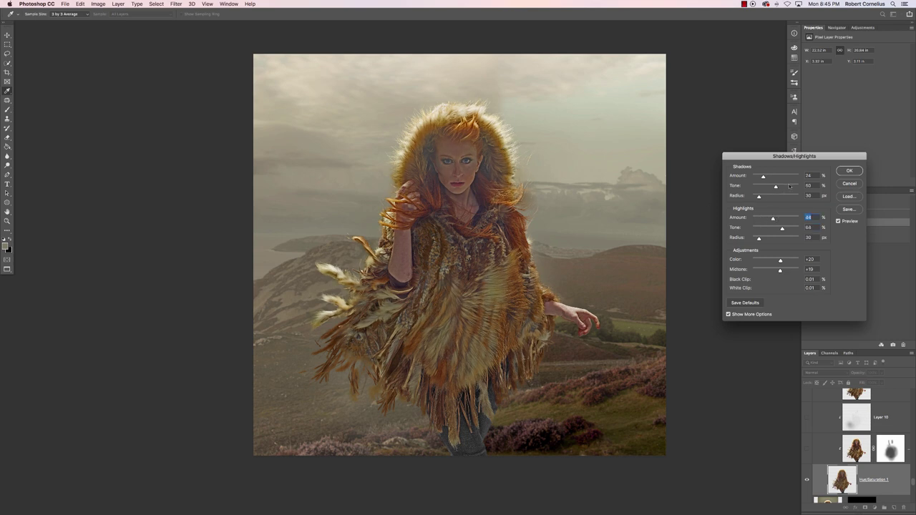
left_click(789, 186)
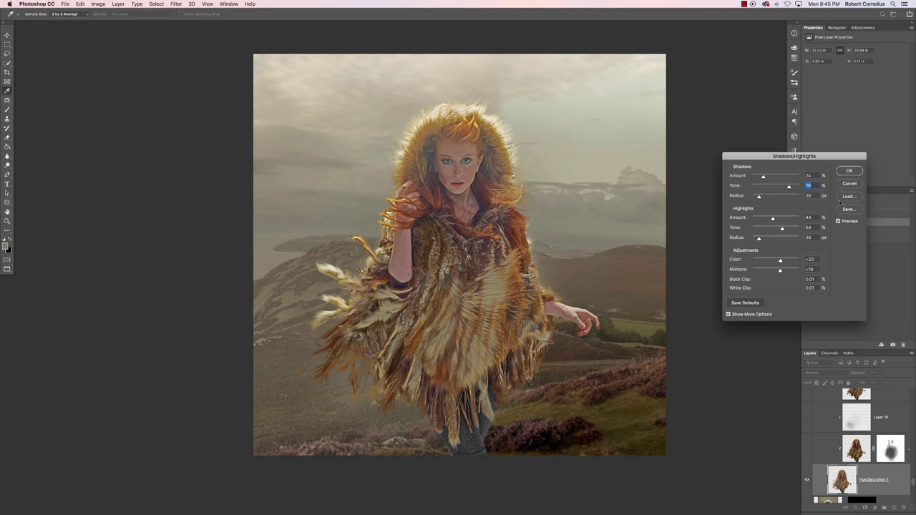
key("Escape")
Make the masked model copy clipped to Hue/Saturation 1 and Layer 10 above it visible
left_click(807, 449)
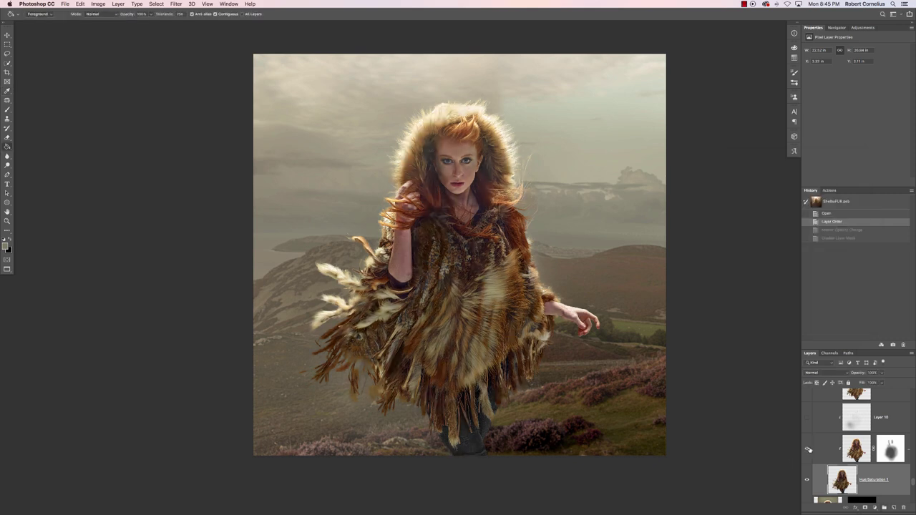
scroll(848, 460, "up", 1)
left_click(807, 441)
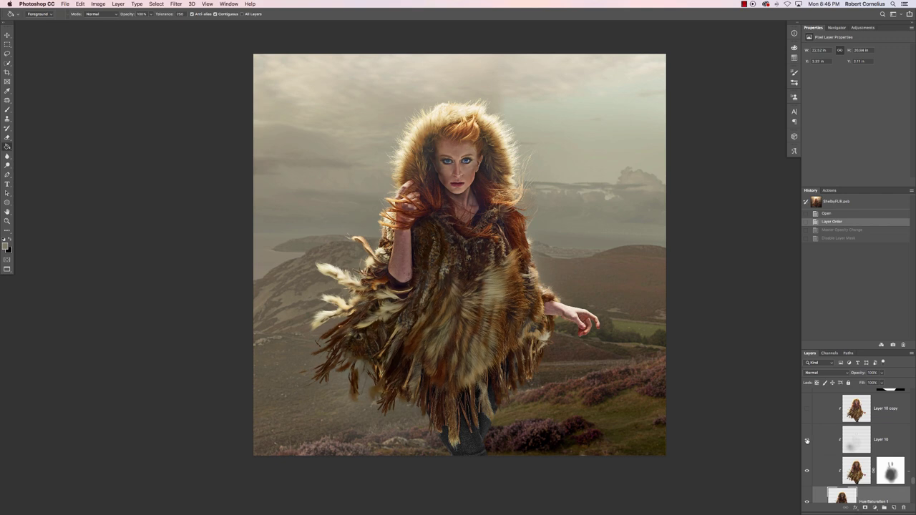
Select Layer 10 and toggle its visibility to compare the model with and without its Overlay shading
left_click(891, 450)
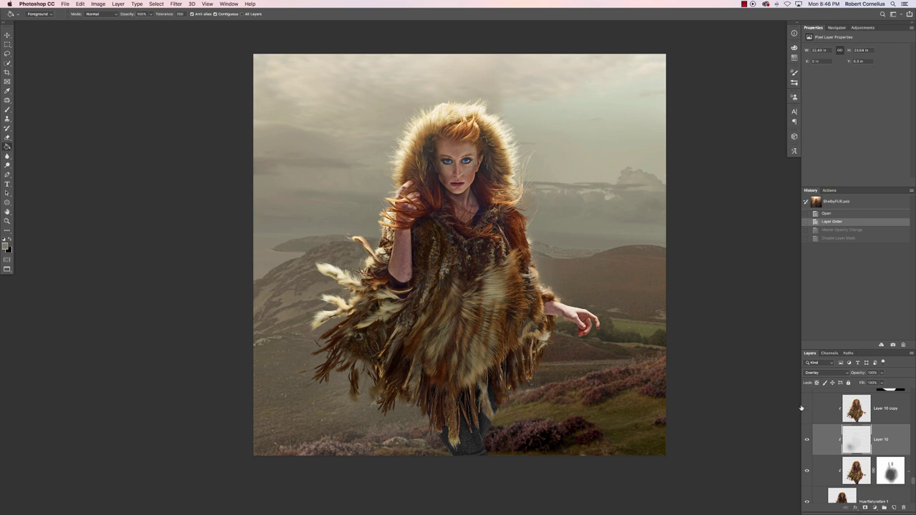
left_click(807, 440)
left_click(808, 440)
left_click(807, 440)
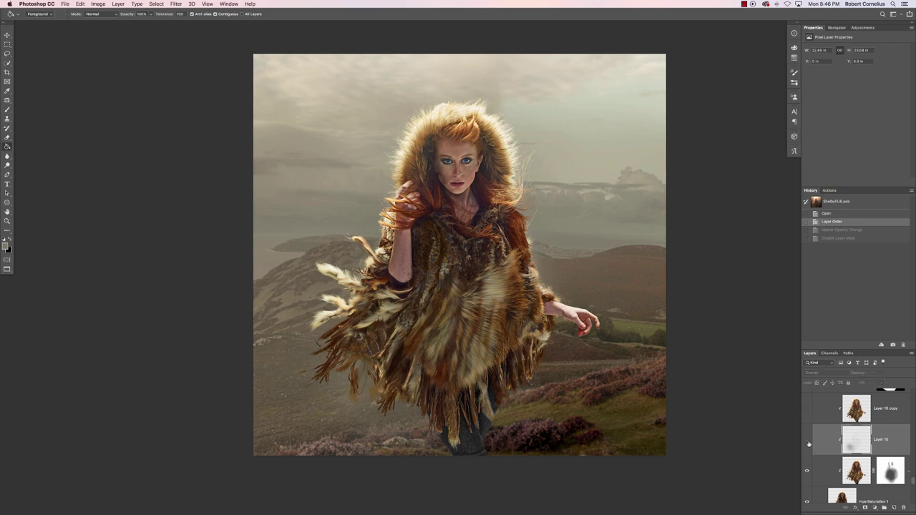
left_click(807, 440)
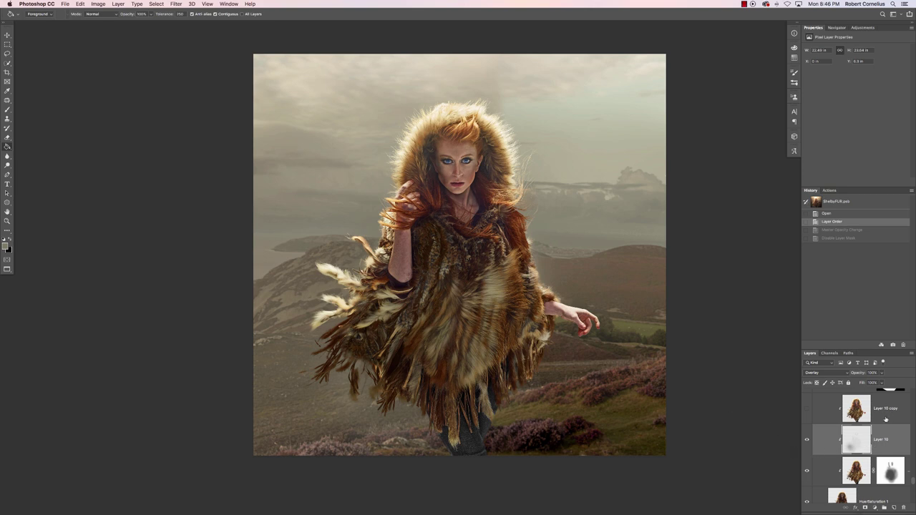
Select Layer 10 copy and make it and the masked adjustment layer directly above it visible
left_click(887, 419)
left_click(806, 412)
scroll(859, 429, "up", 2)
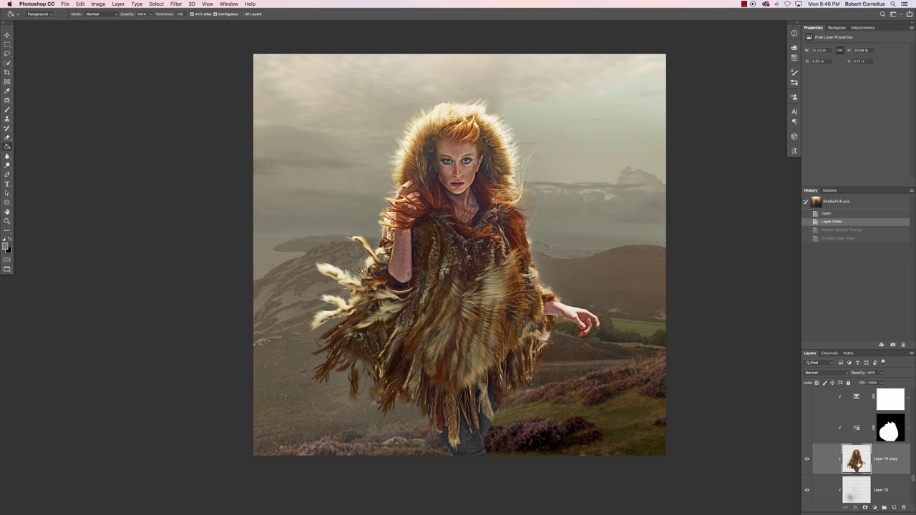
left_click(807, 428)
left_click(807, 430)
scroll(849, 428, "up", 2)
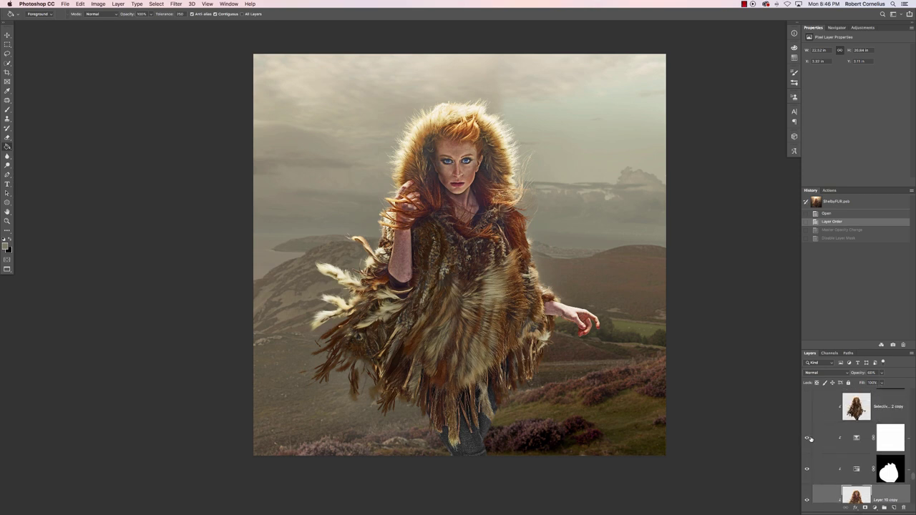
Toggle the Selective Color adjustment above Layer 10 copy to compare the model's colour with and without it
left_click(807, 437)
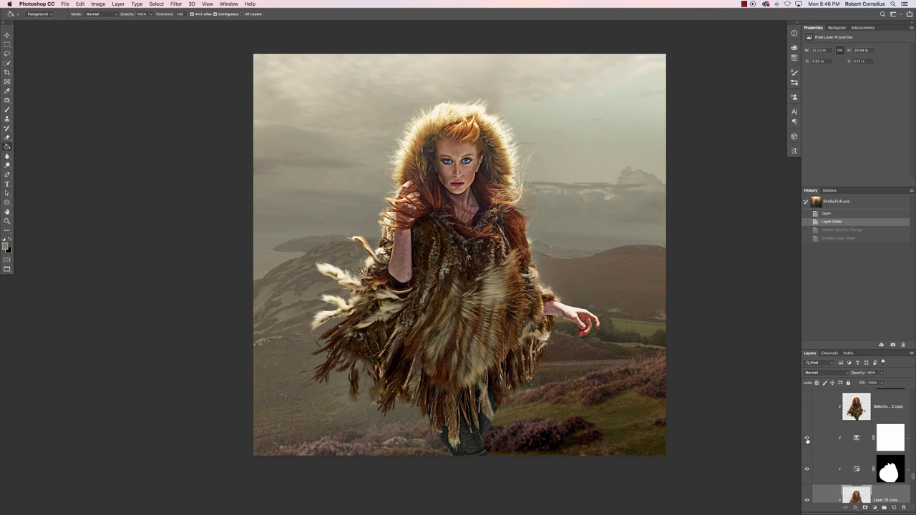
left_click(807, 440)
left_click(807, 441)
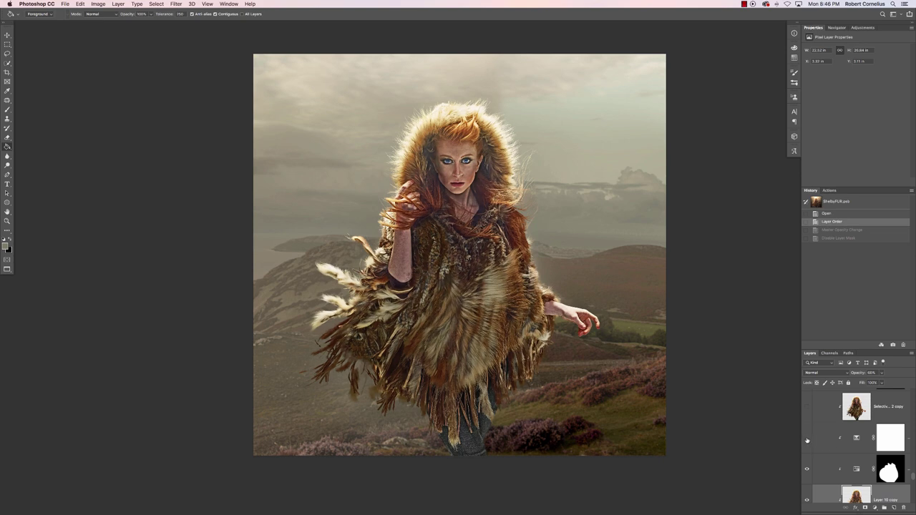
Make Group 3 near the upper part of the layer stack visible, expand it, and show both warm light-glow layers inside
scroll(855, 441, "up", 5)
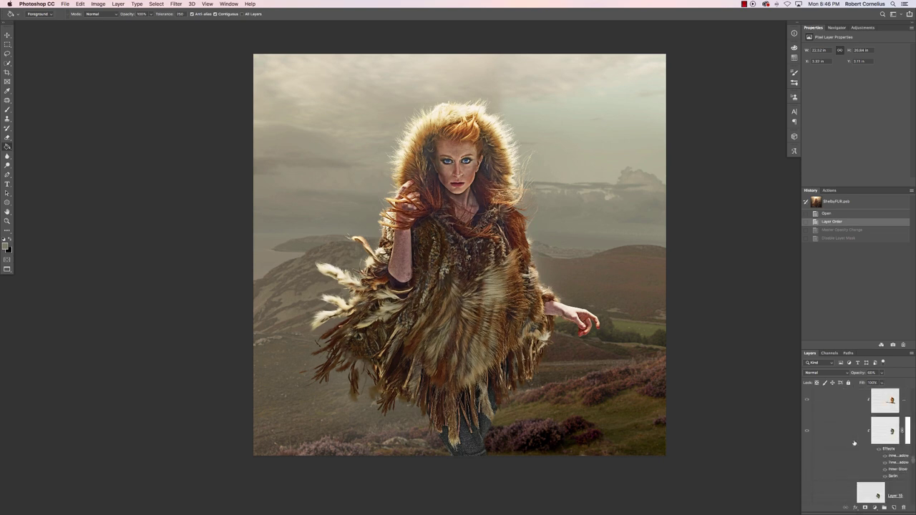
scroll(853, 443, "up", 5)
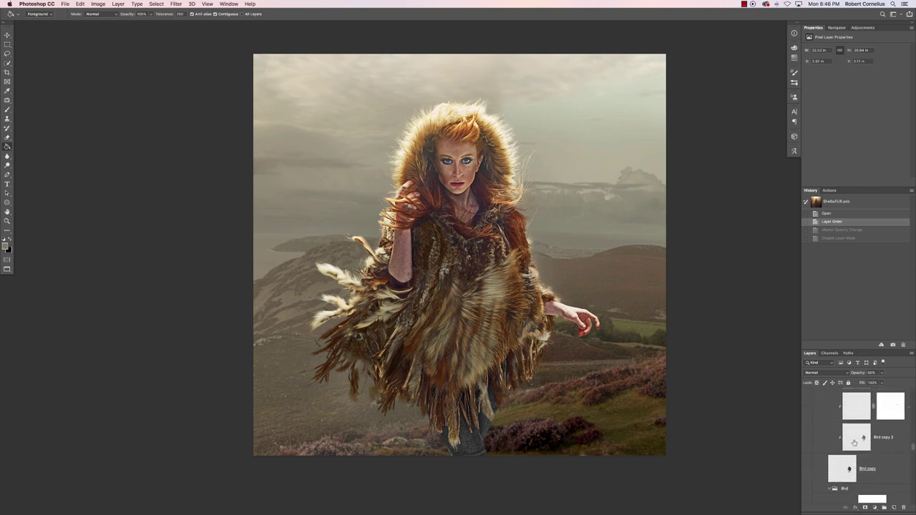
scroll(853, 443, "up", 5)
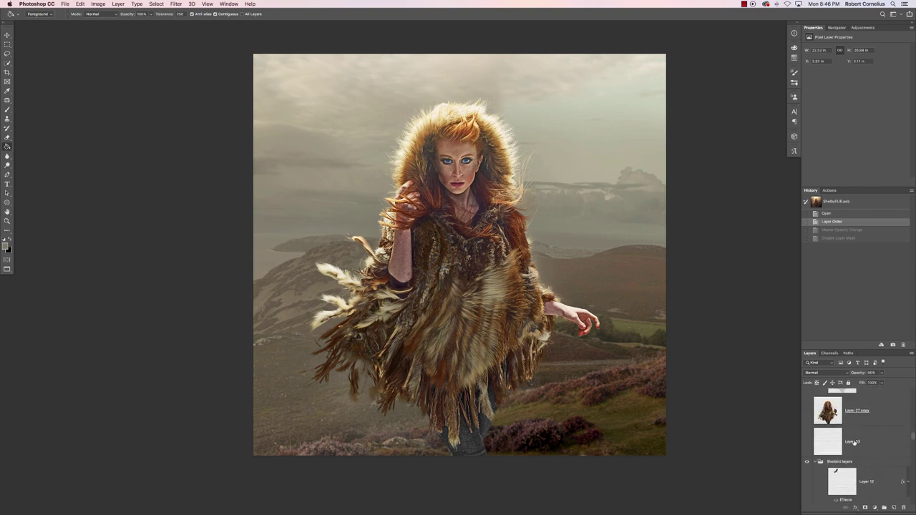
scroll(853, 443, "up", 5)
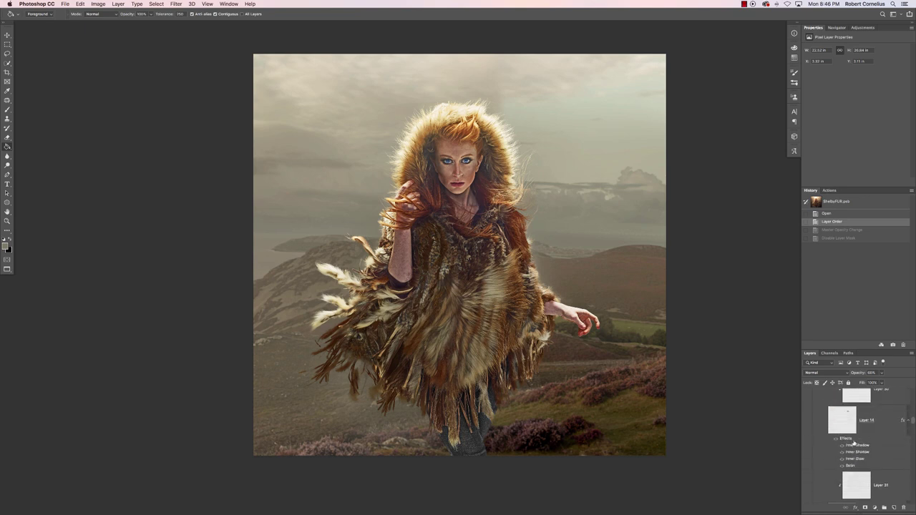
scroll(854, 443, "up", 3)
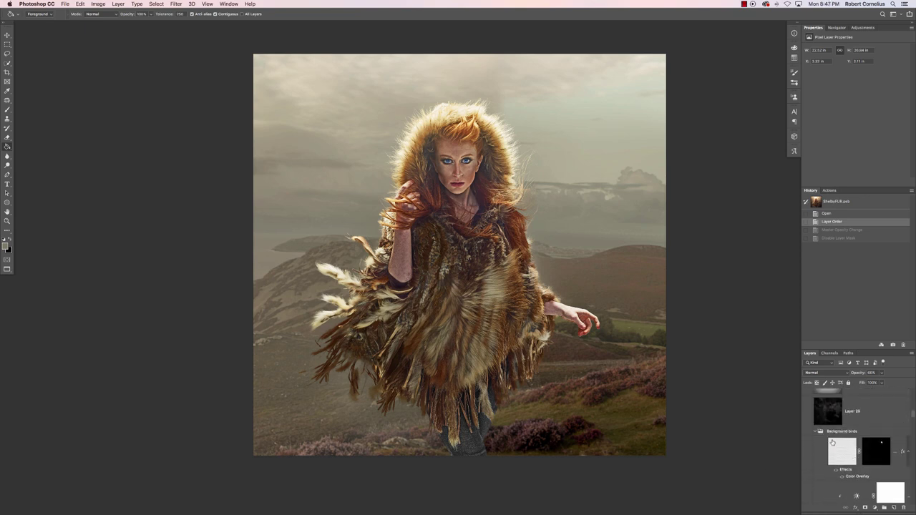
scroll(850, 445, "up", 4)
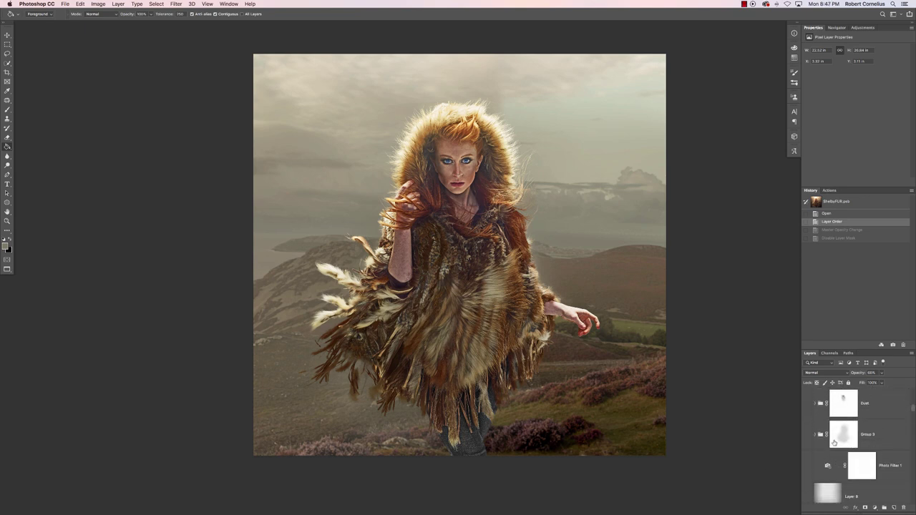
left_click(807, 438)
left_click(815, 434)
left_click(807, 463)
scroll(886, 473, "down", 2)
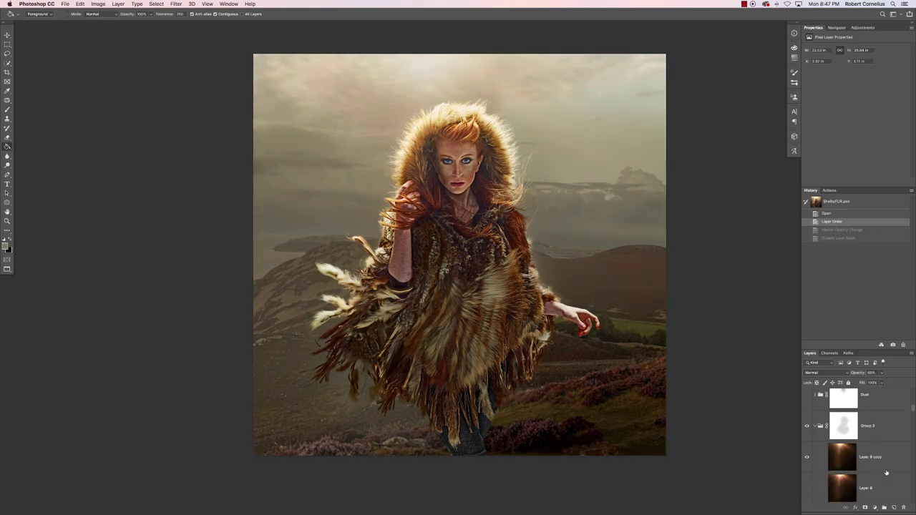
left_click(807, 479)
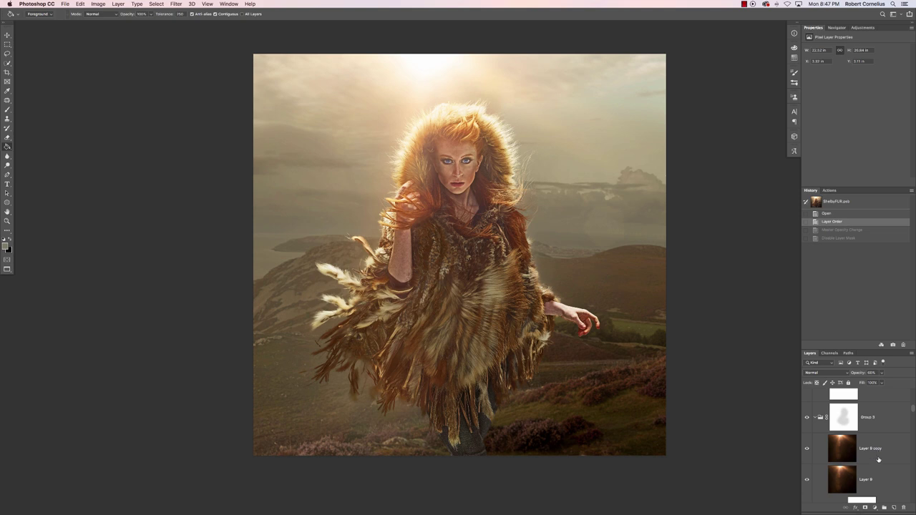
Make the Selective Color adjustment above Layer 10 copy visible, select it and display its Blacks settings
scroll(881, 452, "down", 5)
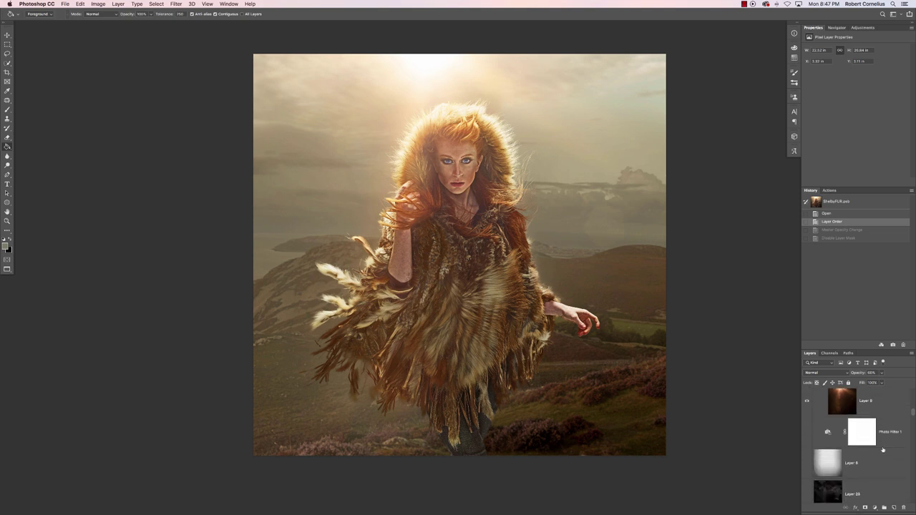
scroll(880, 450, "down", 10)
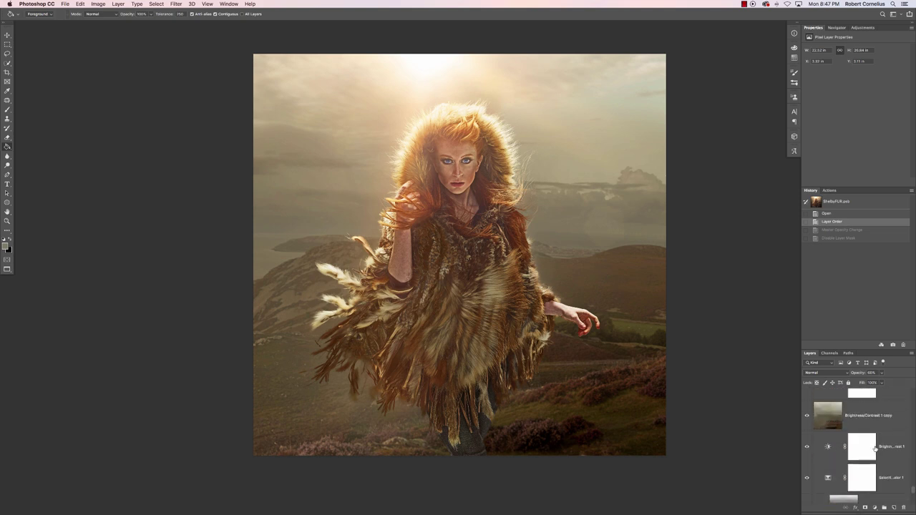
scroll(866, 444, "down", 3)
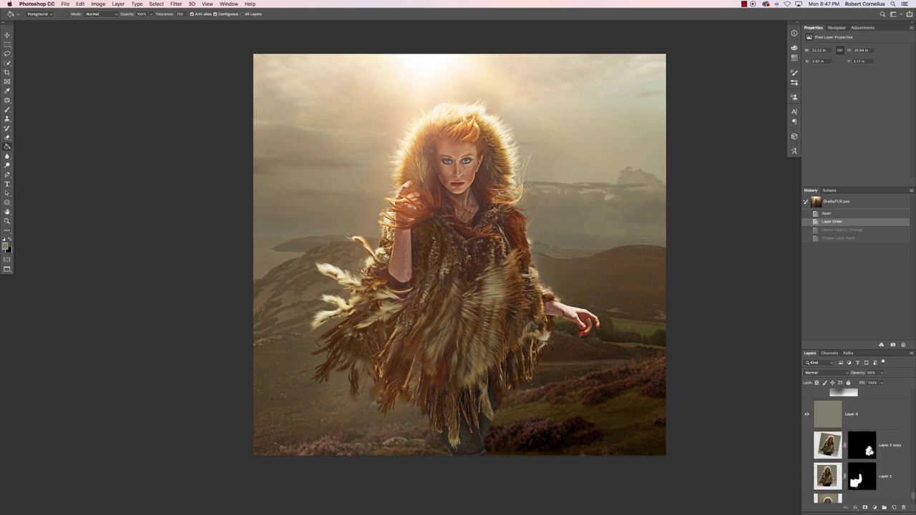
scroll(871, 451, "down", 4)
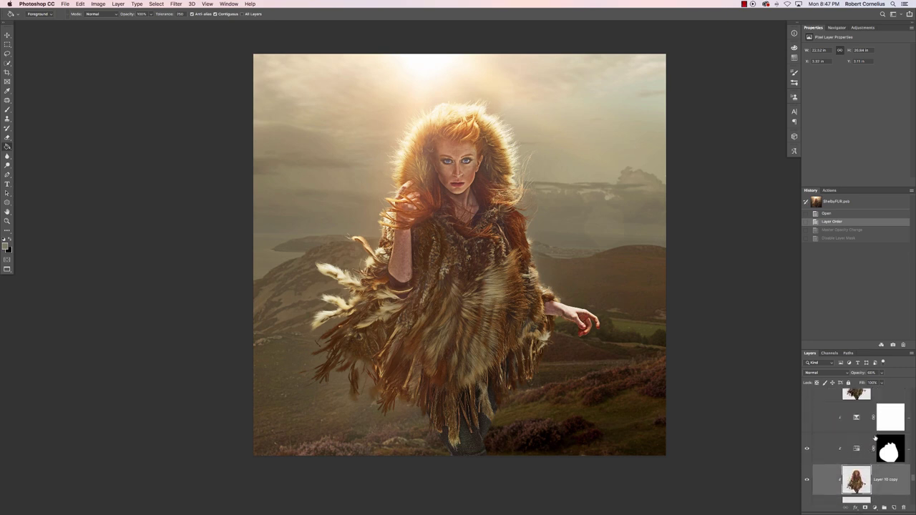
left_click(837, 429)
left_click(807, 419)
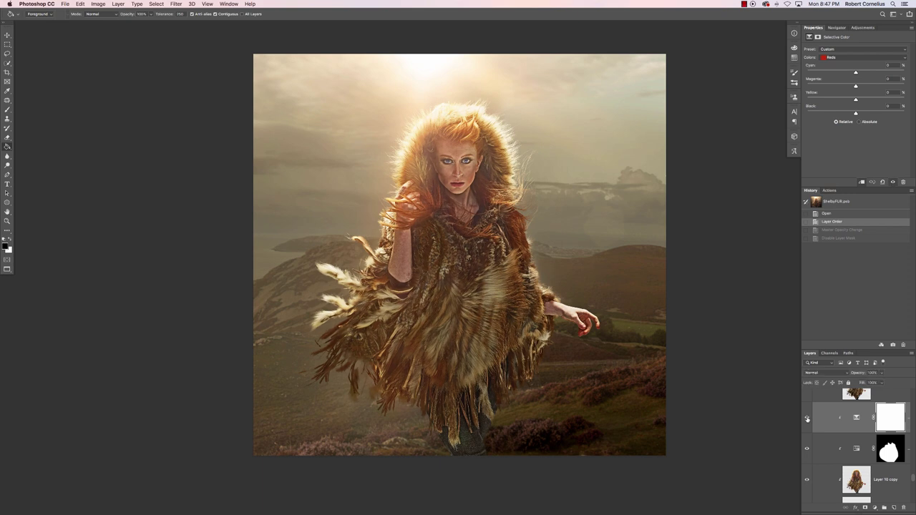
left_click(848, 56)
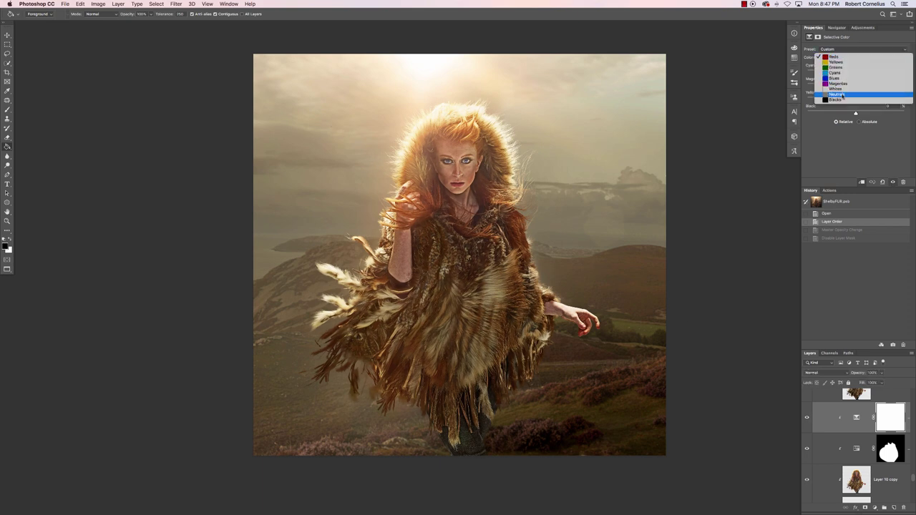
left_click(852, 108)
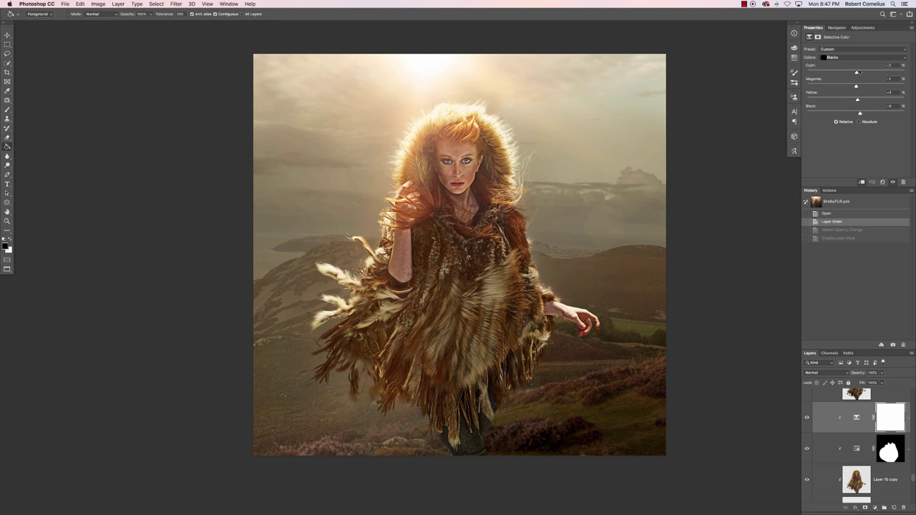
Toggle the Selective Color adjustment repeatedly to compare its effect on the model's dark tones
left_click(808, 419)
left_click(807, 418)
left_click(808, 419)
left_click(808, 419)
Make the model copy above Selective Color and the two masked hand adjustments above that copy visible
scroll(821, 444, "up", 1)
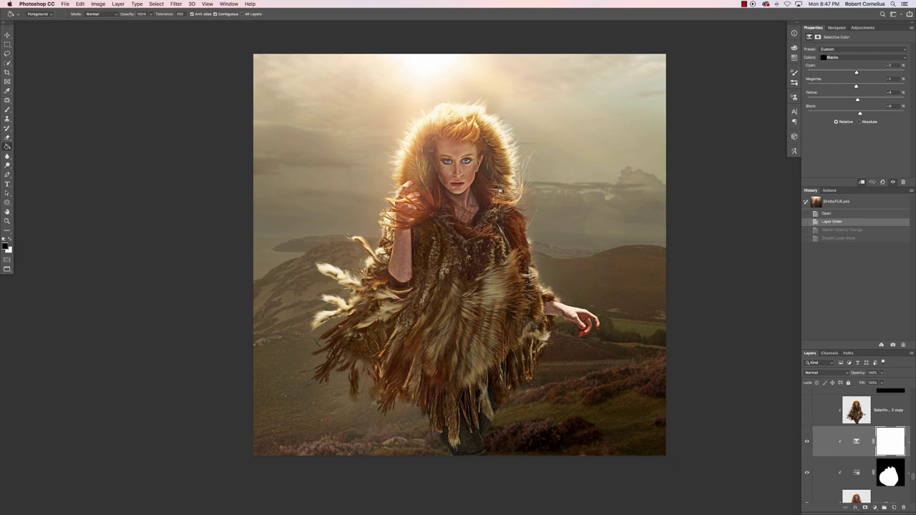
key("super+plus")
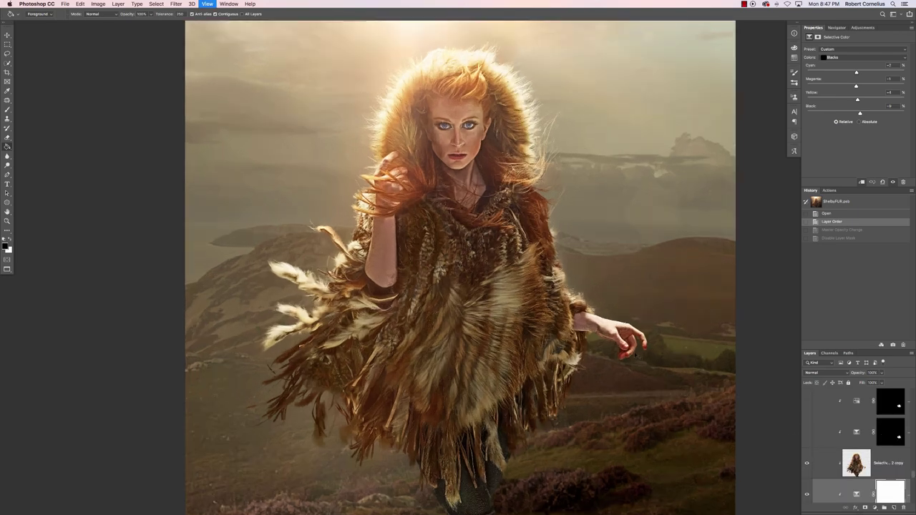
key("super+plus")
key("super+plus")
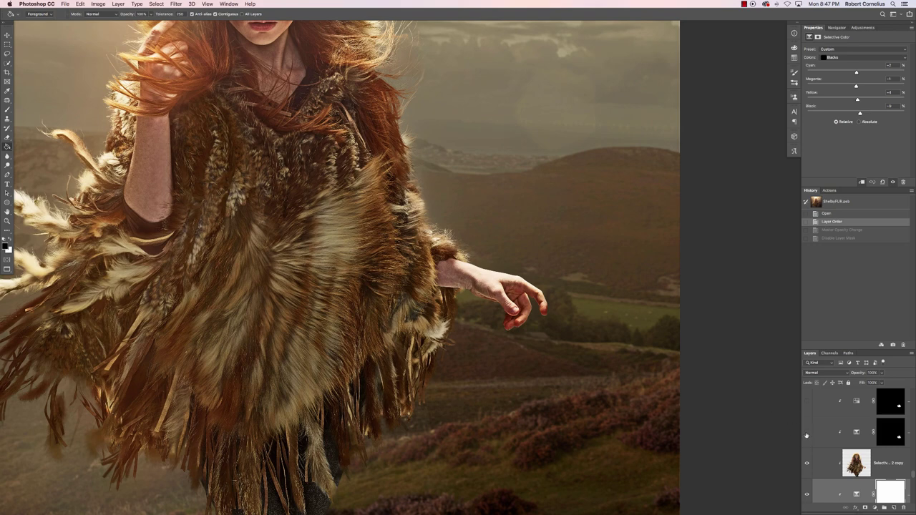
left_click(807, 433)
scroll(706, 380, "up", 3)
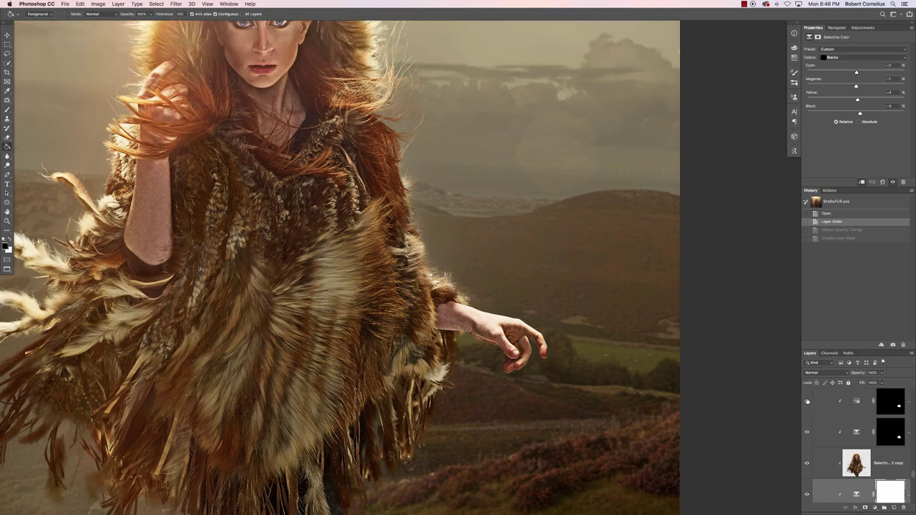
scroll(864, 402, "up", 3)
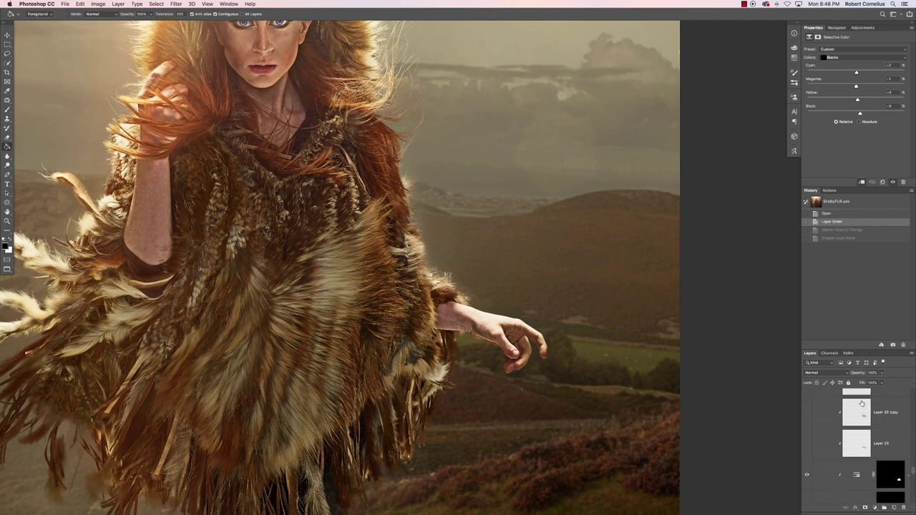
Show the layer directly above the hand's masked adjustments and the hawk on Layer 15
left_click(807, 445)
scroll(832, 454, "up", 5)
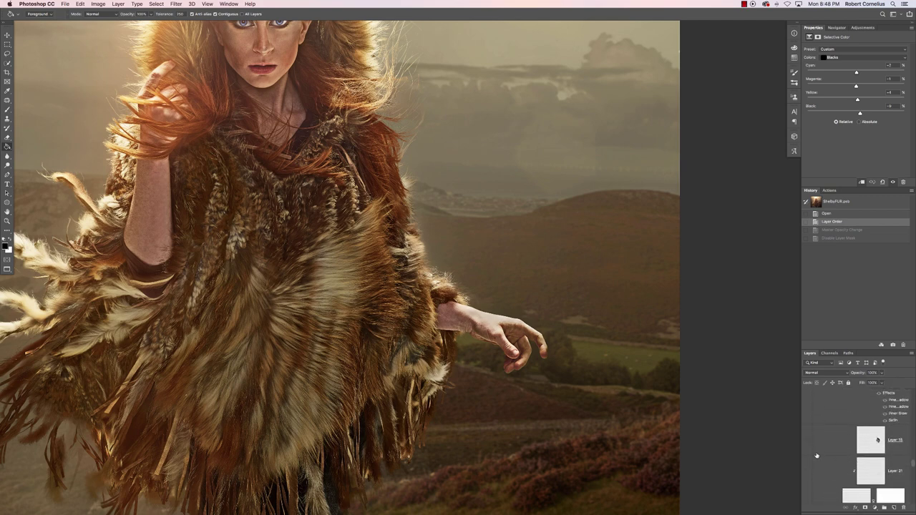
scroll(809, 454, "up", 3)
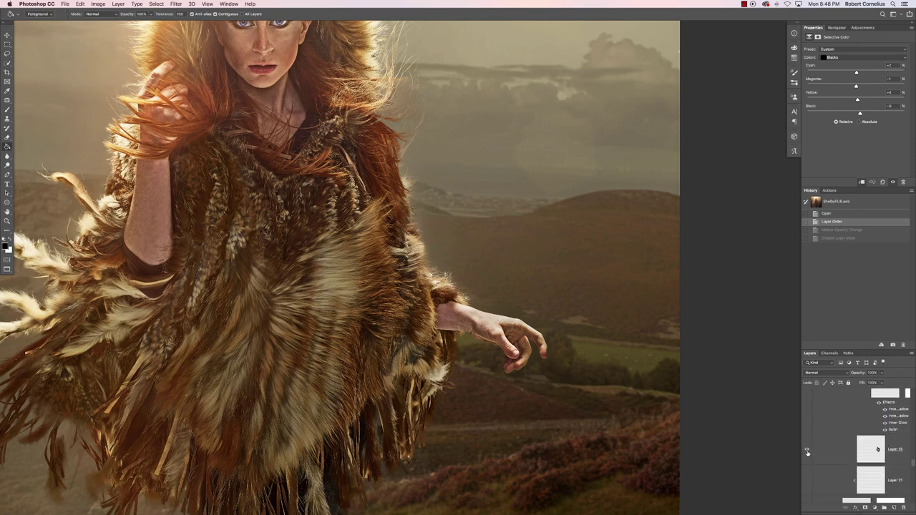
left_click(807, 451)
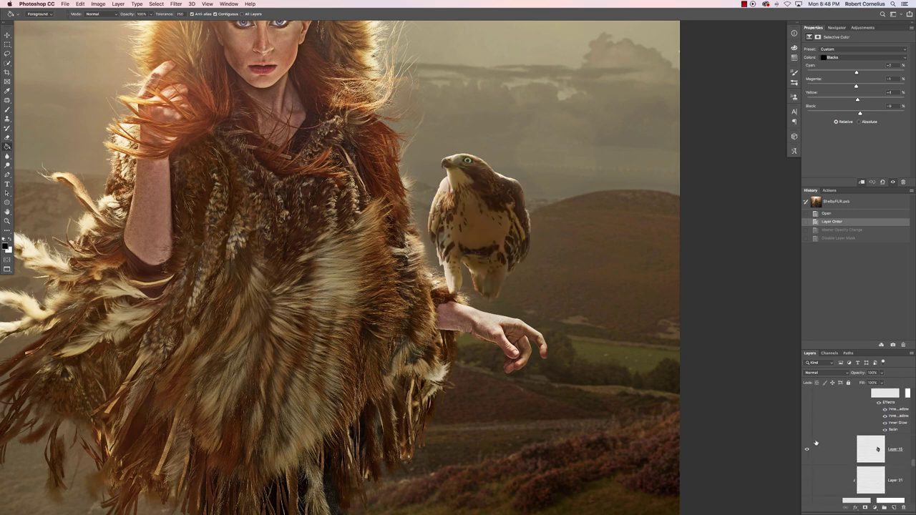
Make the adjustment and shading layers clipped above the hawk's Layer 15 visible
scroll(815, 443, "up", 5)
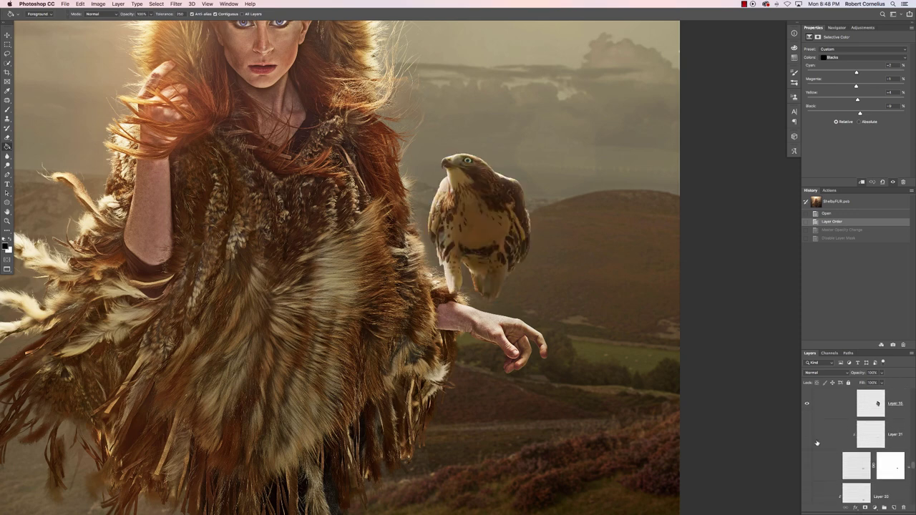
left_click(803, 394)
scroll(805, 400, "up", 2)
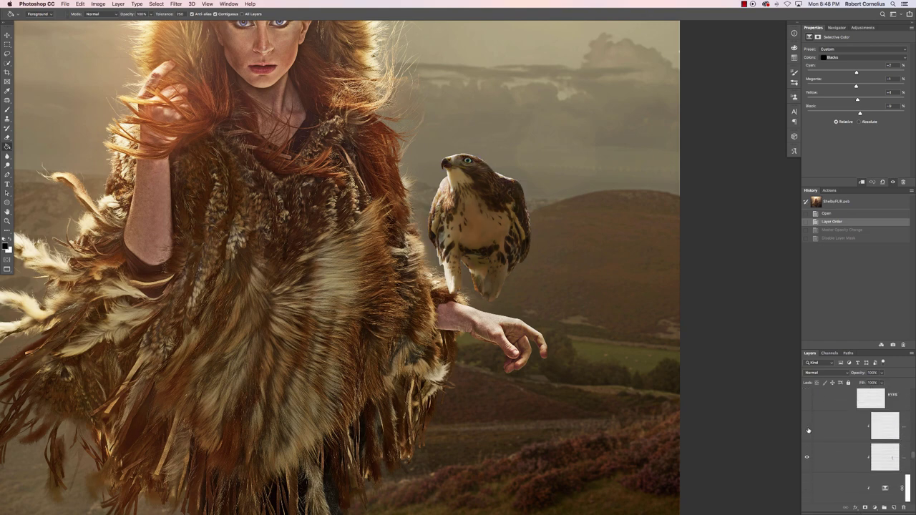
scroll(848, 451, "up", 3)
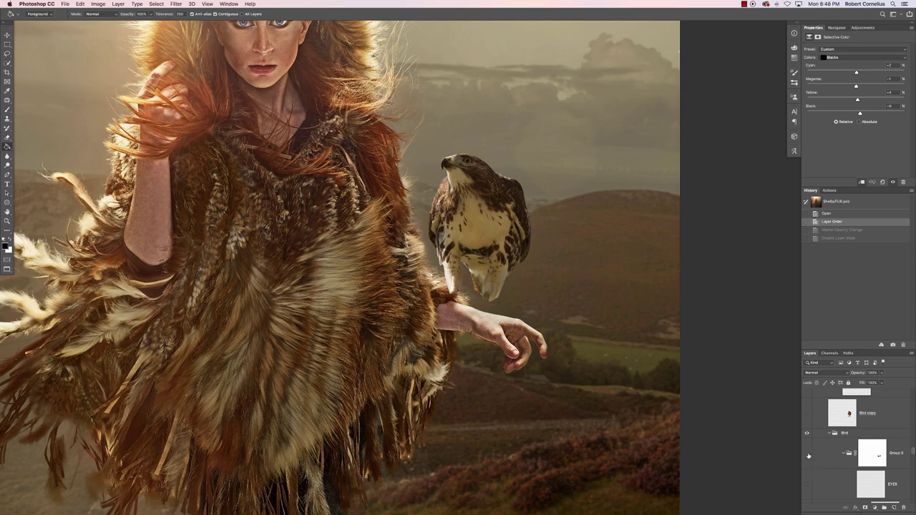
Toggle the masked group inside the Bird group to compare the hawk with and without its adjustments
left_click(807, 454)
left_click(807, 455)
scroll(850, 470, "down", 5)
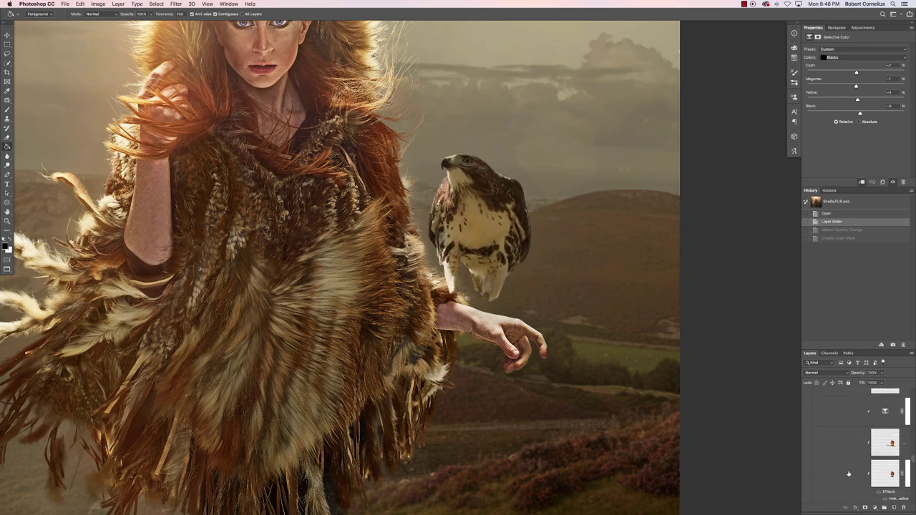
scroll(502, 289, "down", 1)
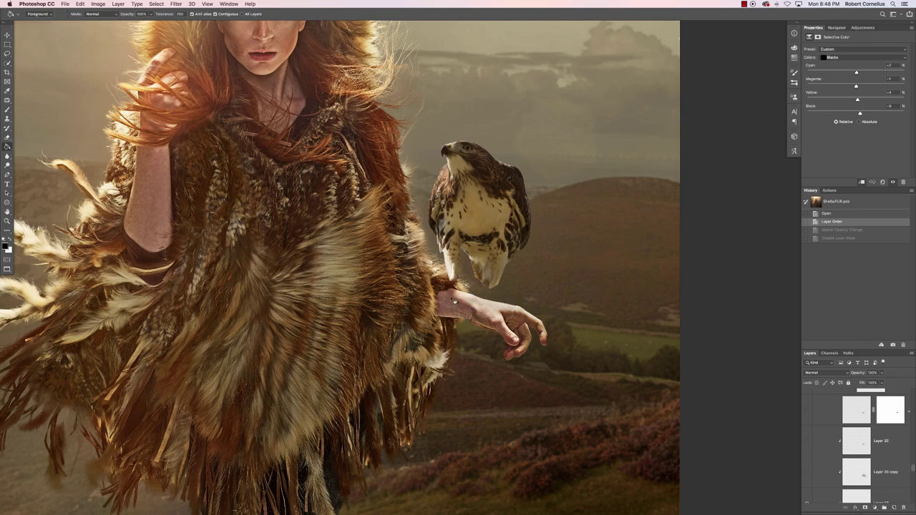
Make the masked layer with the hawk's feet, directly below Layer 21, visible on the model's arm
scroll(855, 468, "down", 2)
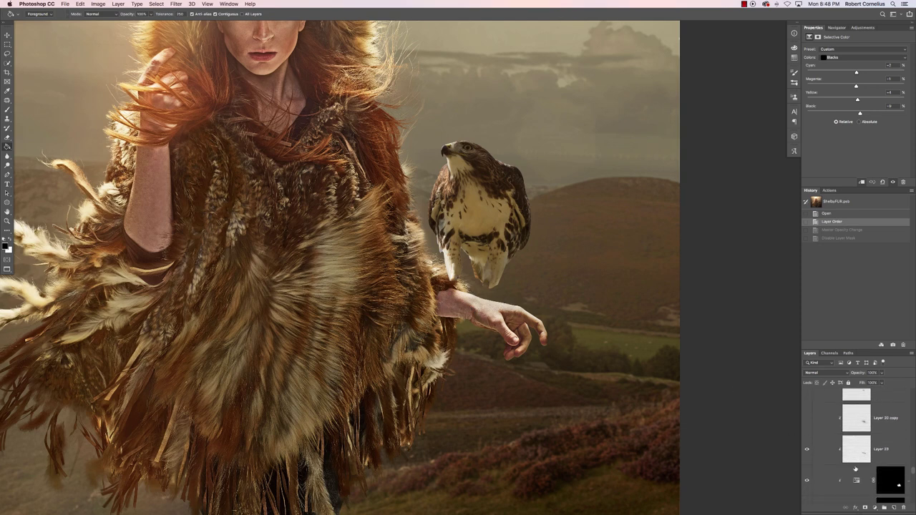
scroll(841, 448, "down", 4)
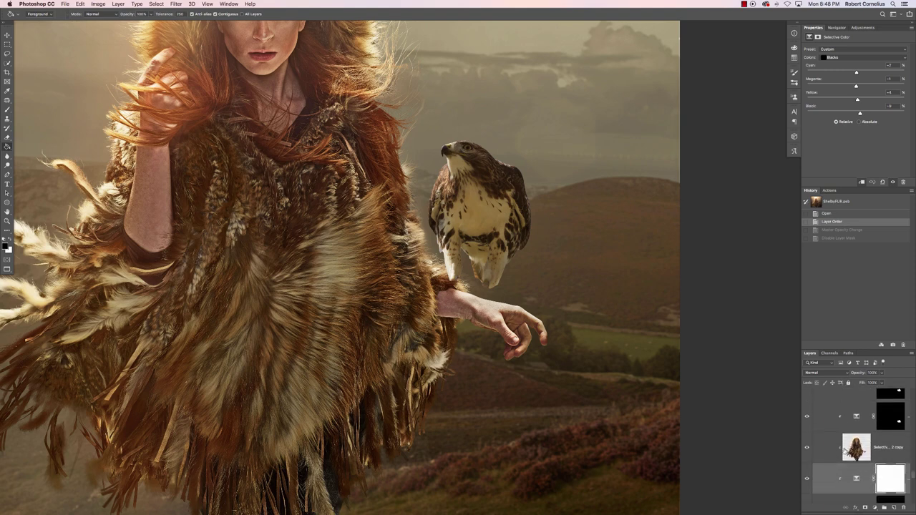
scroll(844, 452, "up", 5)
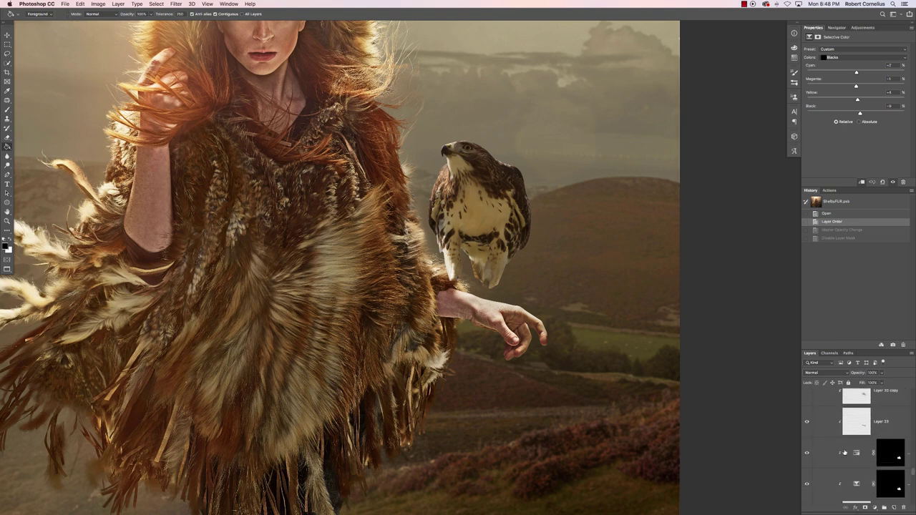
scroll(844, 452, "up", 1)
scroll(813, 439, "up", 1)
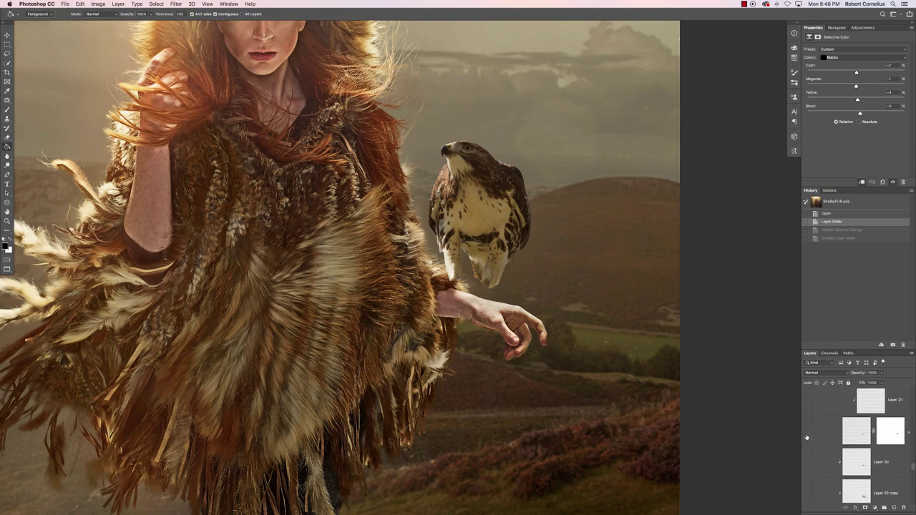
left_click(806, 433)
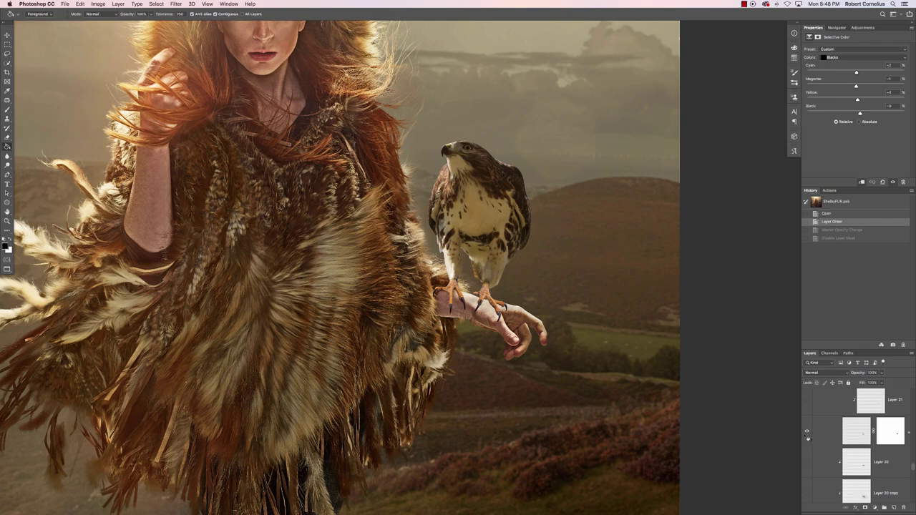
Show the two clipped shading layers directly below the hawk's feet layer and select the lower one
scroll(887, 461, "down", 2)
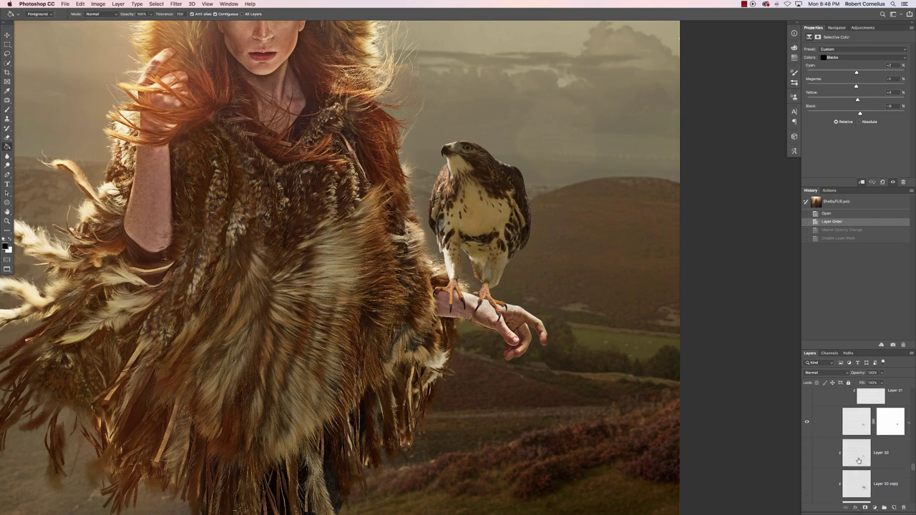
left_click(807, 438)
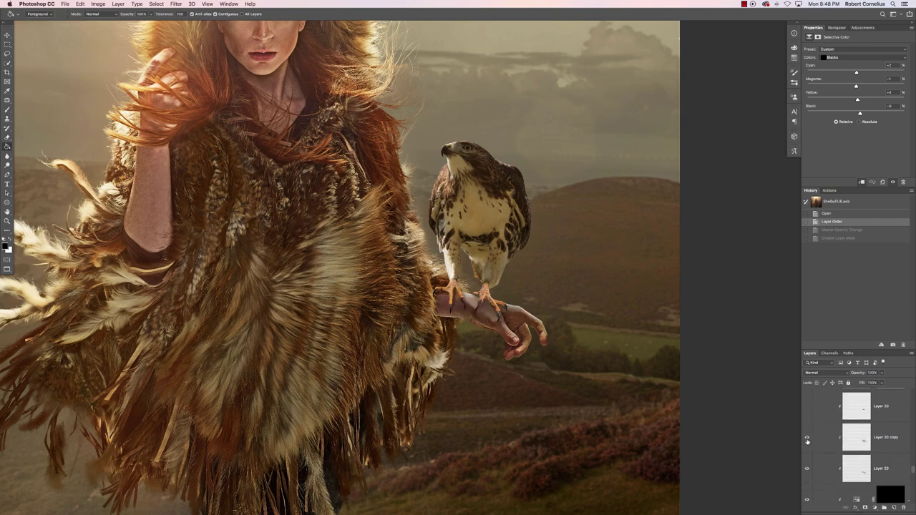
left_click(857, 448)
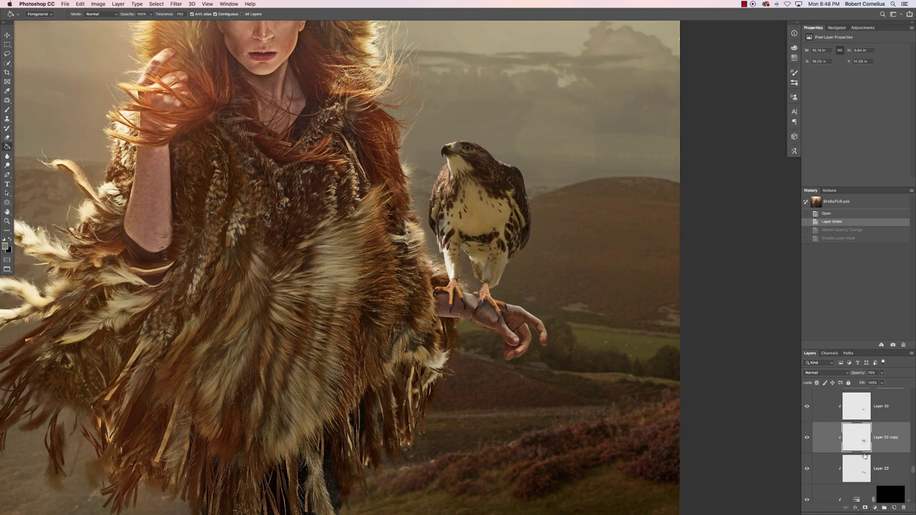
Make Layer 21, directly below the hawk's Layer 15, visible
scroll(814, 426, "up", 3)
scroll(808, 427, "up", 1)
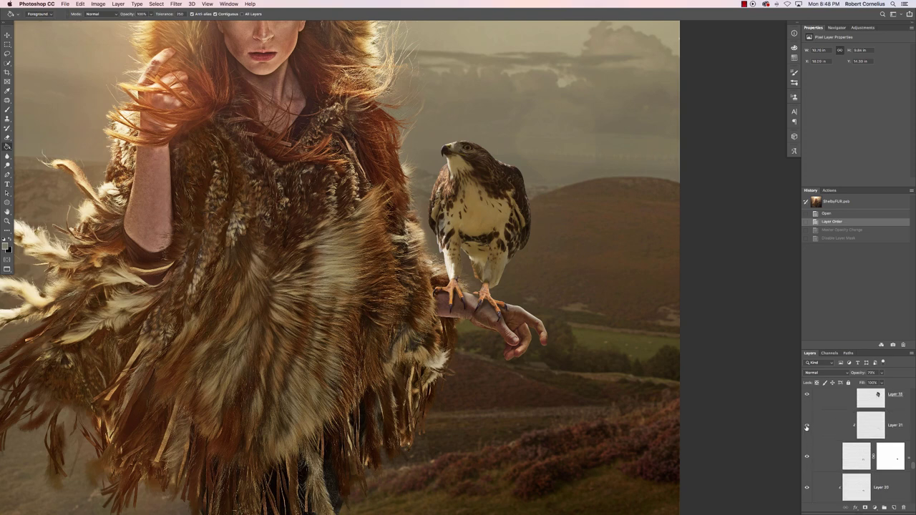
left_click(806, 426)
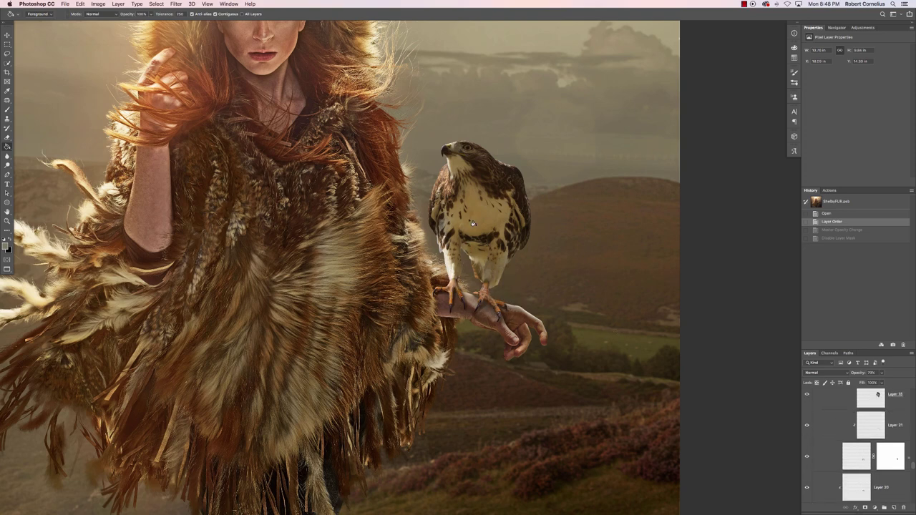
Show and select the masked hawk layer with effects that is clipped directly above Layer 15
scroll(912, 462, "up", 5)
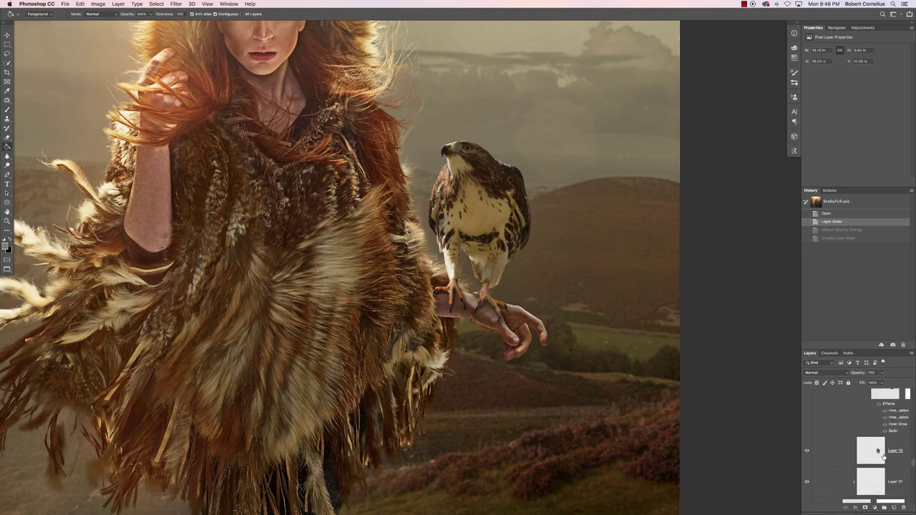
scroll(613, 374, "up", 3)
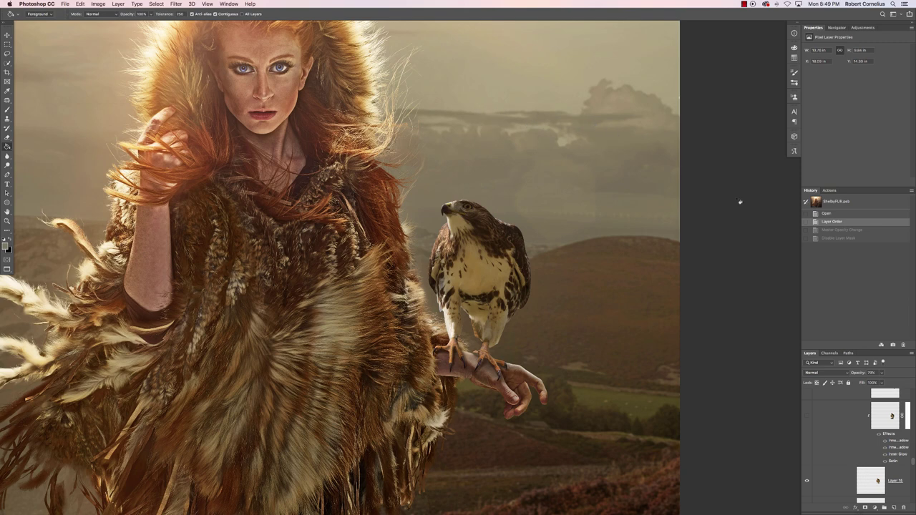
scroll(834, 426, "up", 1)
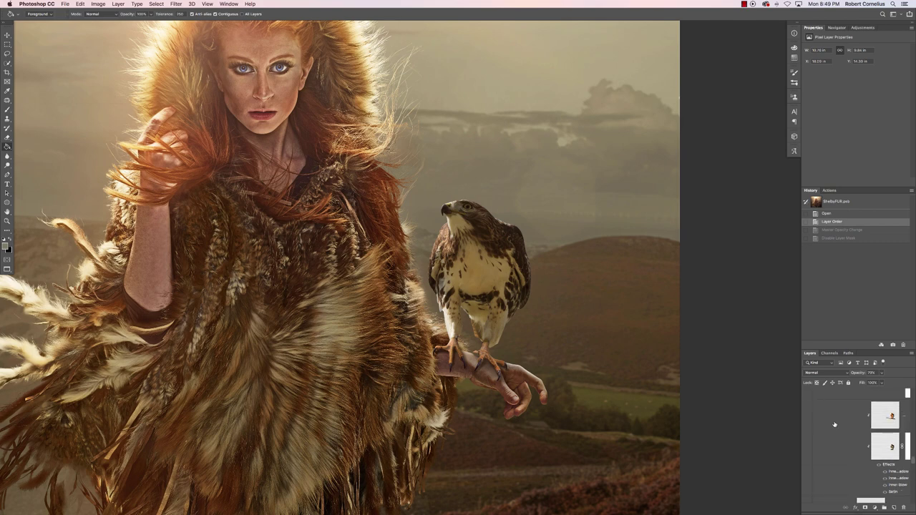
left_click(808, 448)
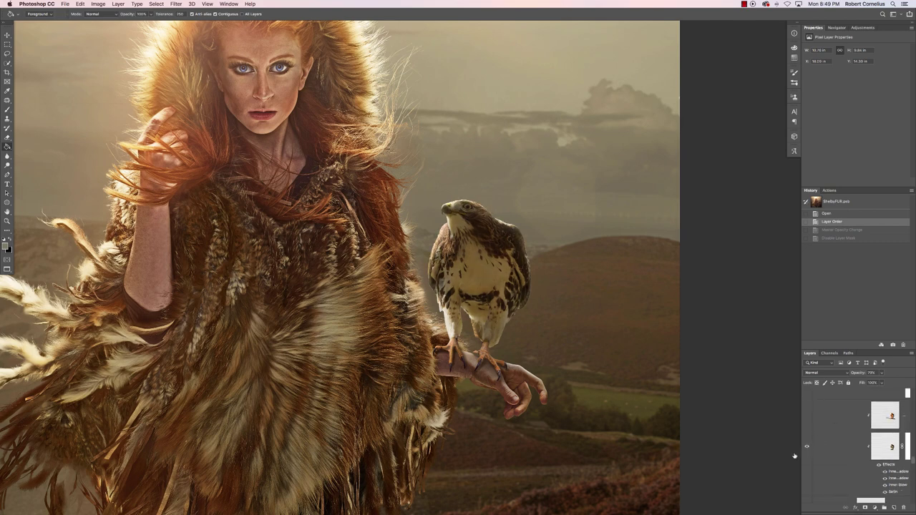
scroll(860, 460, "up", 1)
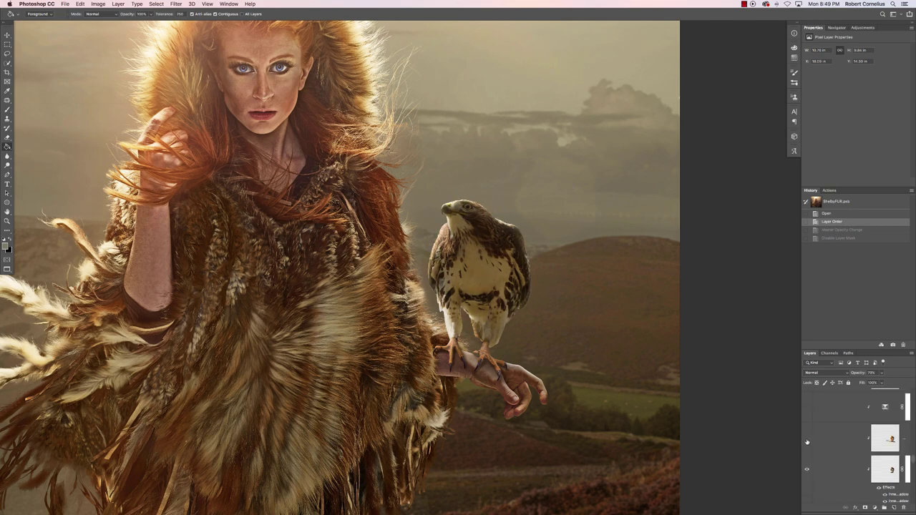
left_click(849, 475)
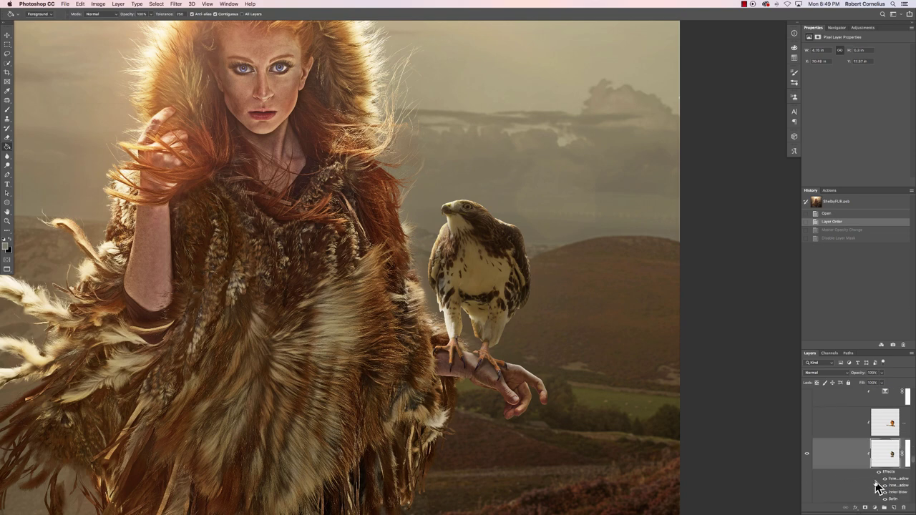
Toggle an Inner Shadow effect of the selected hawk layer off and on to compare its lighting
scroll(879, 481, "down", 1)
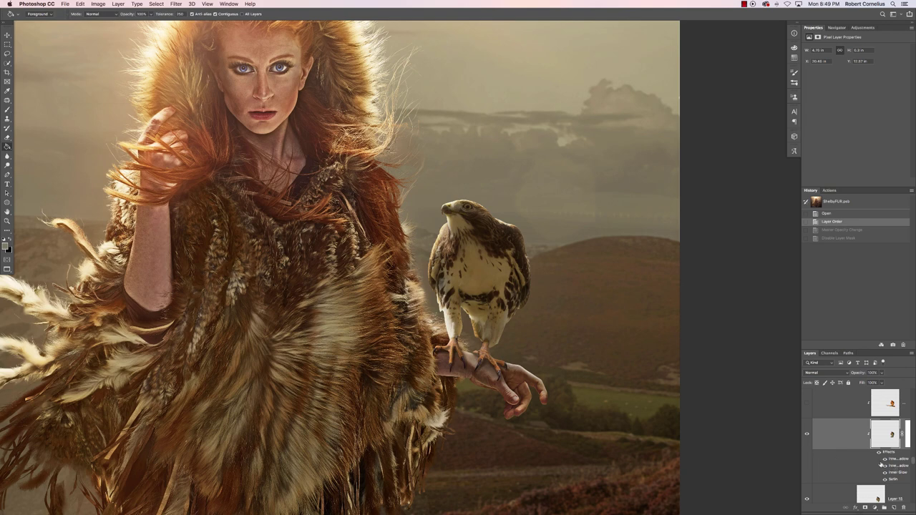
left_click(885, 462)
left_click(885, 461)
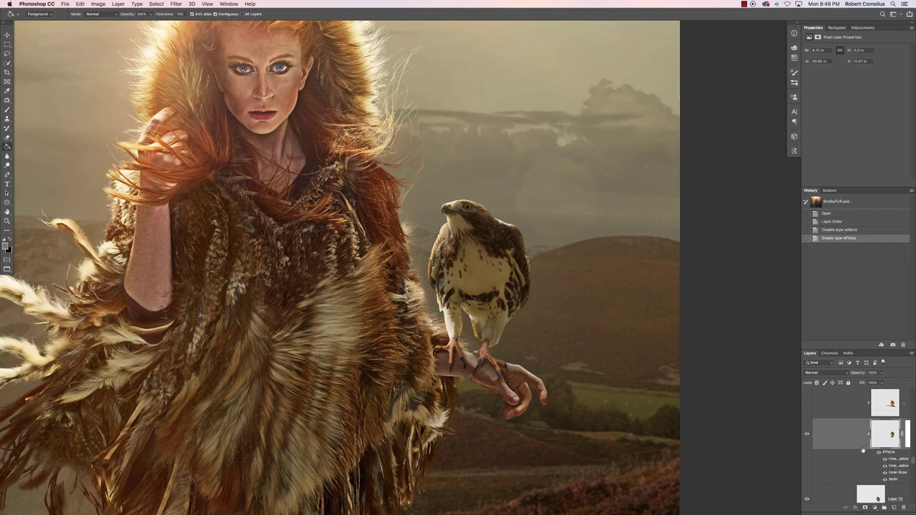
Inspect the first Inner Shadow settings in the selected hawk layer's Layer Style, then close the dialog
double_click(845, 470)
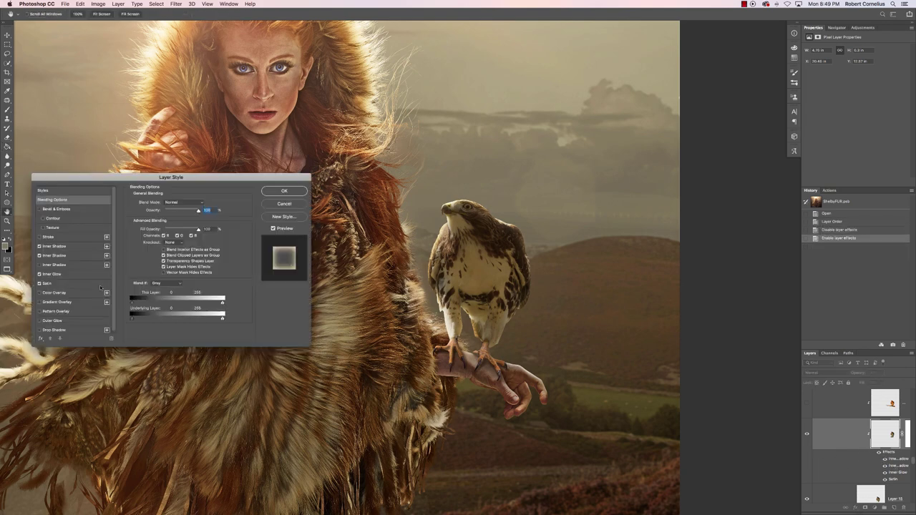
left_click(55, 246)
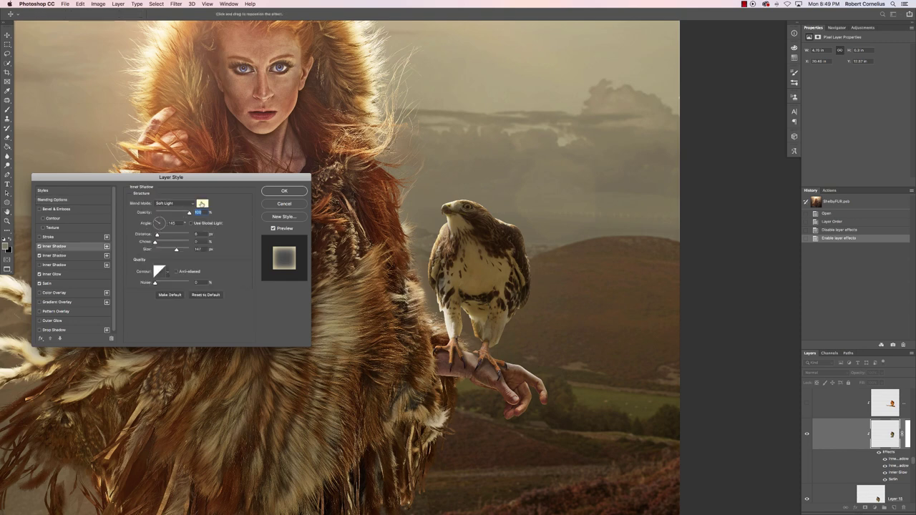
left_click_drag(157, 223, 151, 194)
key("Return")
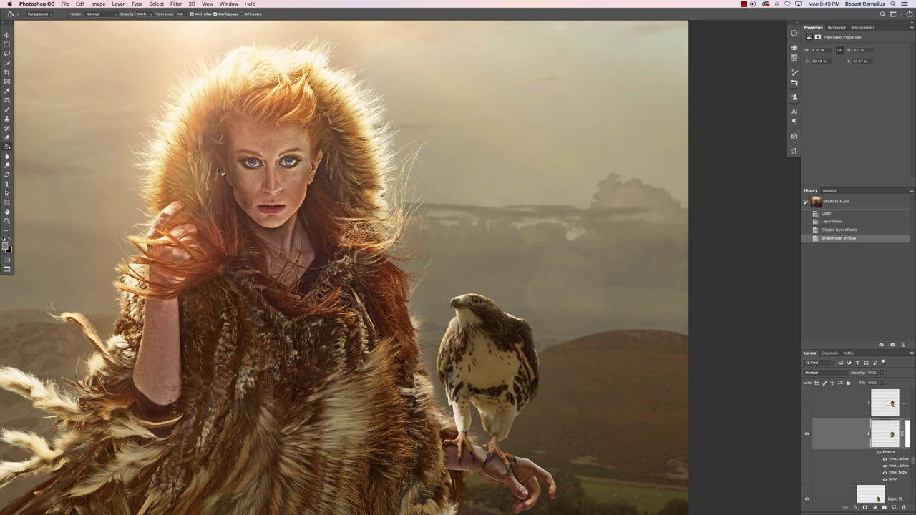
Make the clipped colour layer, the masked adjustment and the shading layer above the hawk's effects layer visible
scroll(392, 219, "left", 2)
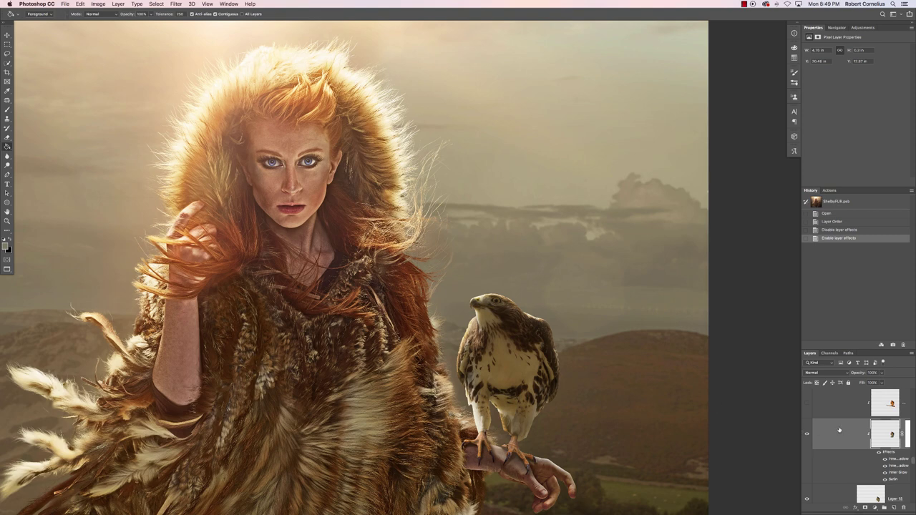
scroll(839, 429, "up", 2)
left_click(807, 423)
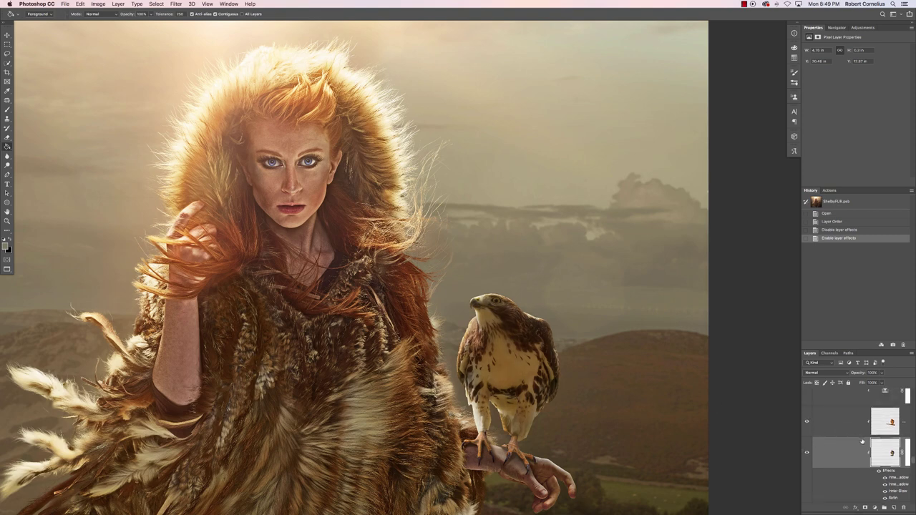
scroll(858, 441, "up", 3)
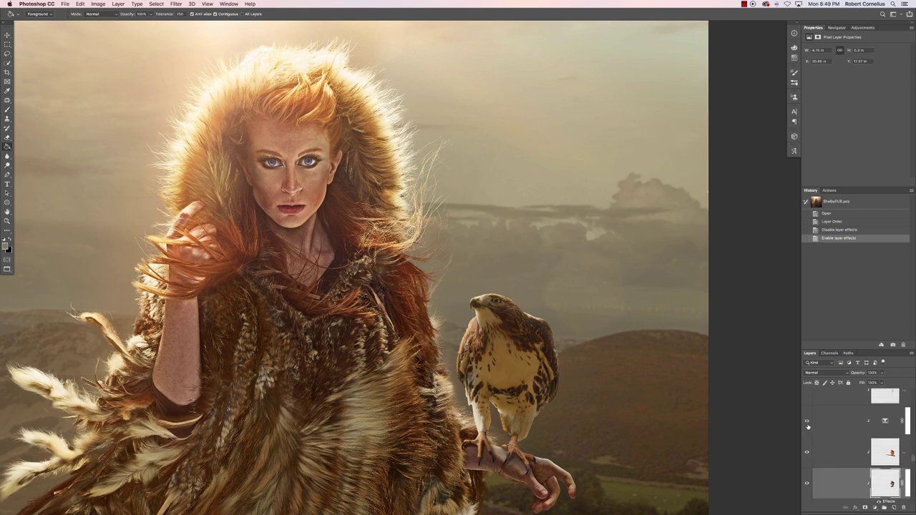
scroll(807, 423, "up", 2)
left_click(807, 413)
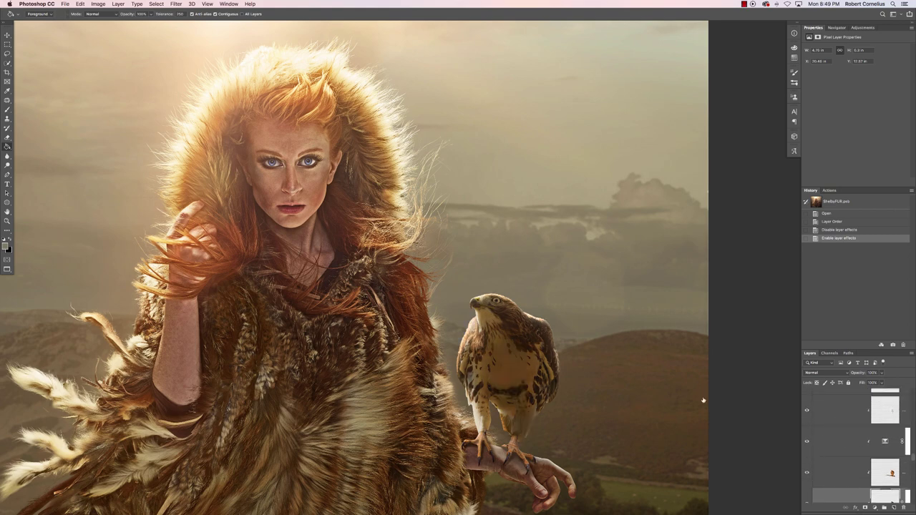
Toggle the clipped shading layer above the masked adjustment to compare its effect on the hawk
scroll(587, 351, "right", 5)
scroll(587, 351, "down", 2)
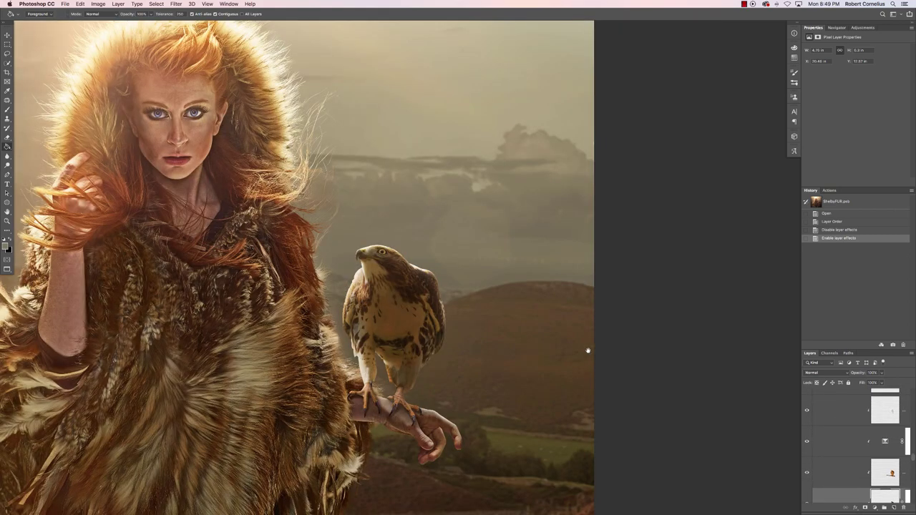
left_click(806, 410)
left_click(806, 411)
Show the topmost clipped shading layer and the EYES layer above it in the hawk's group
scroll(814, 410, "up", 1)
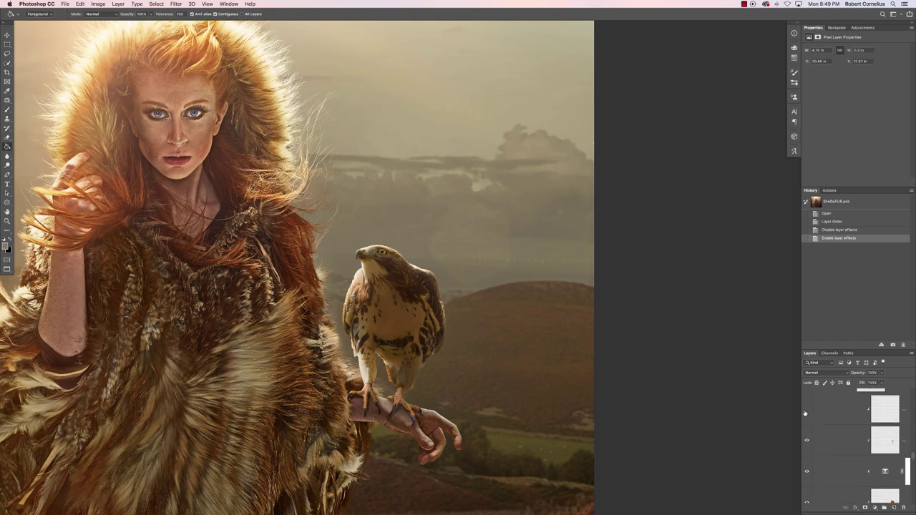
scroll(546, 344, "left", 3)
scroll(846, 456, "up", 2)
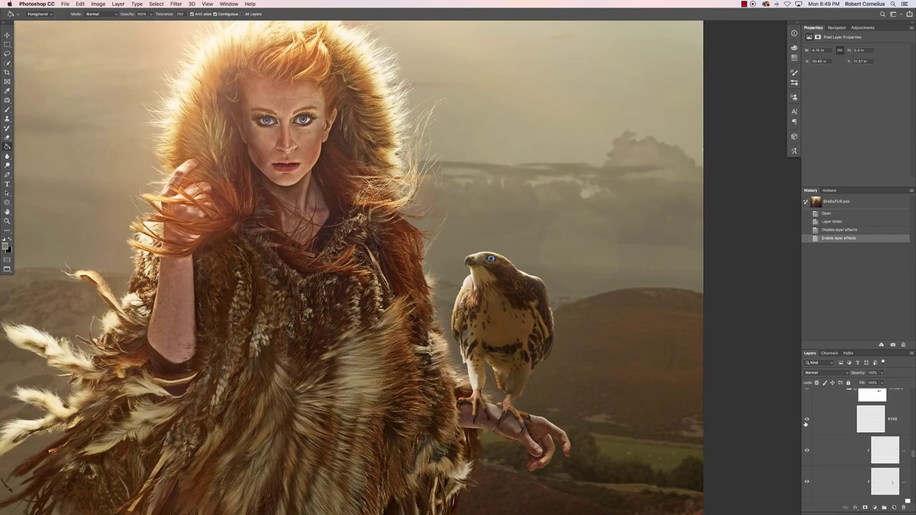
Make the Bird copy layer visible and hide the Bird group beneath it
scroll(806, 422, "up", 2)
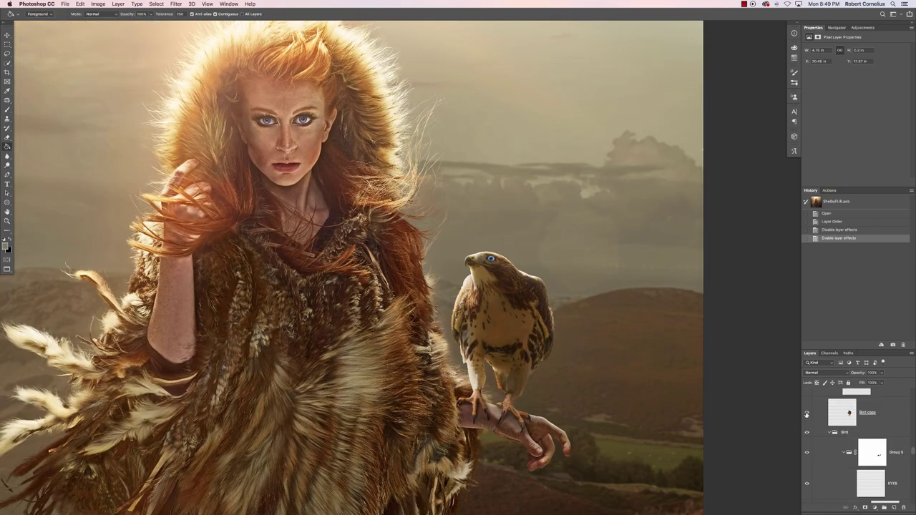
left_click(806, 413)
left_click(807, 434)
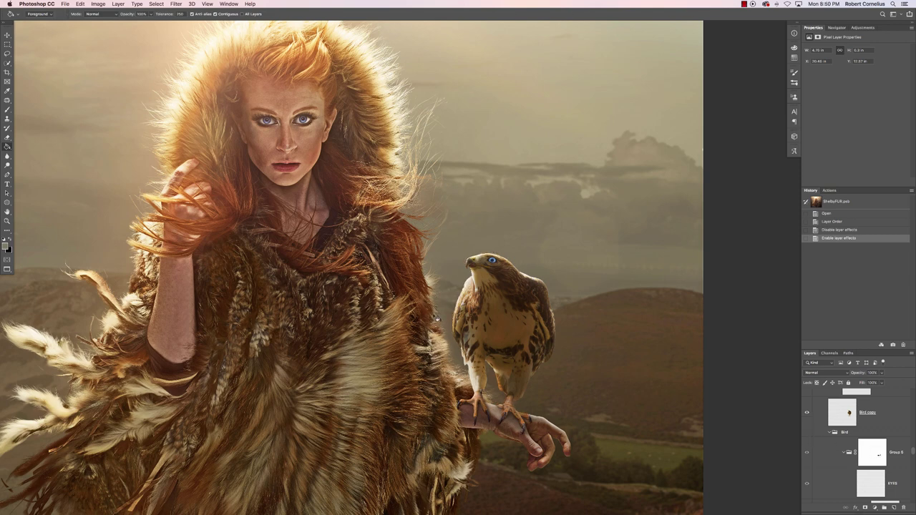
Collapse the Bird group and toggle the Bird copy layer, leaving Bird copy visible
scroll(835, 422, "down", 1)
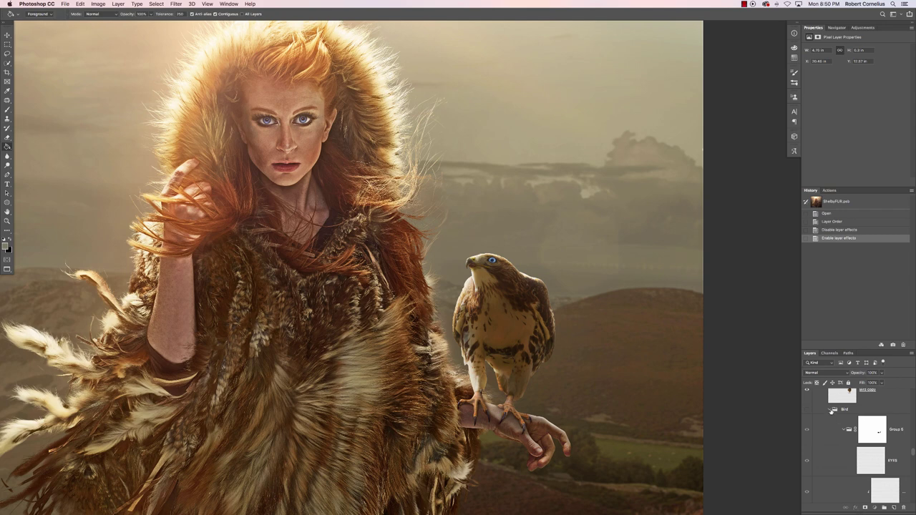
left_click(832, 411)
scroll(832, 415, "up", 1)
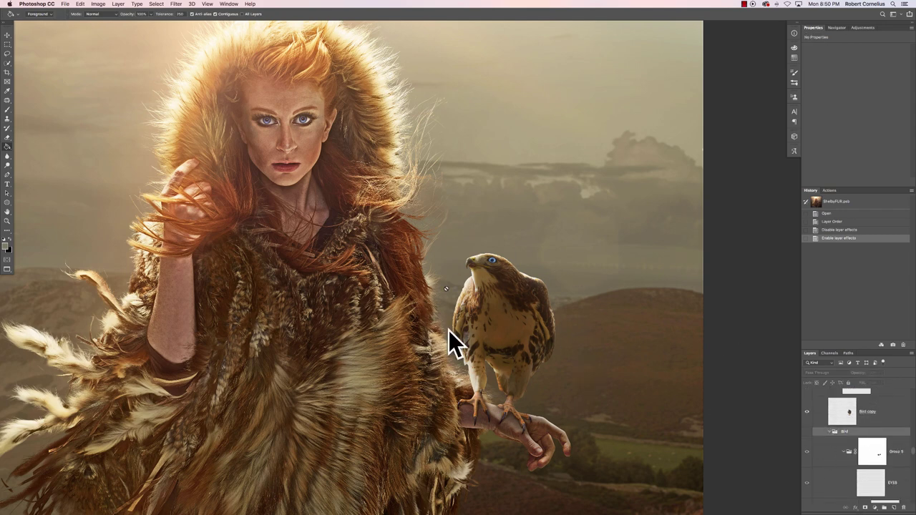
left_click(830, 432)
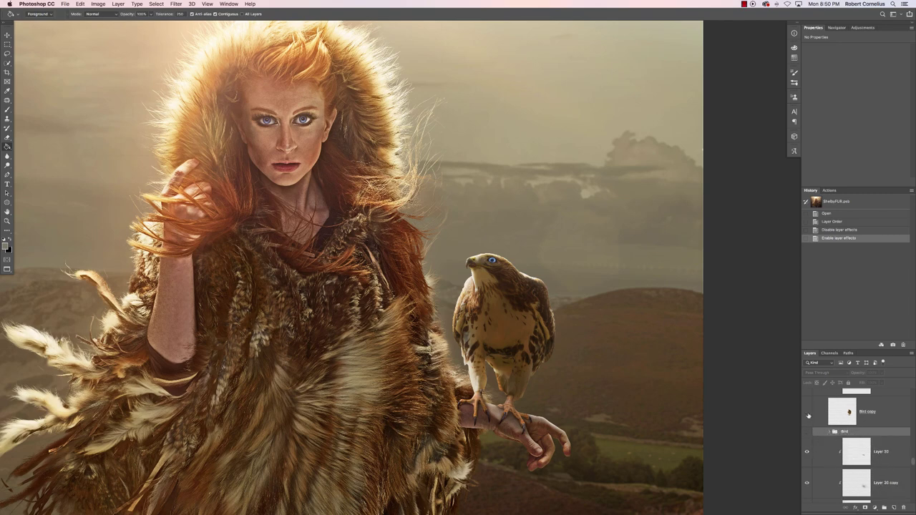
left_click(807, 412)
left_click(807, 412)
Show Bird copy 2 and the masked layer clipped directly above it
scroll(816, 436, "up", 2)
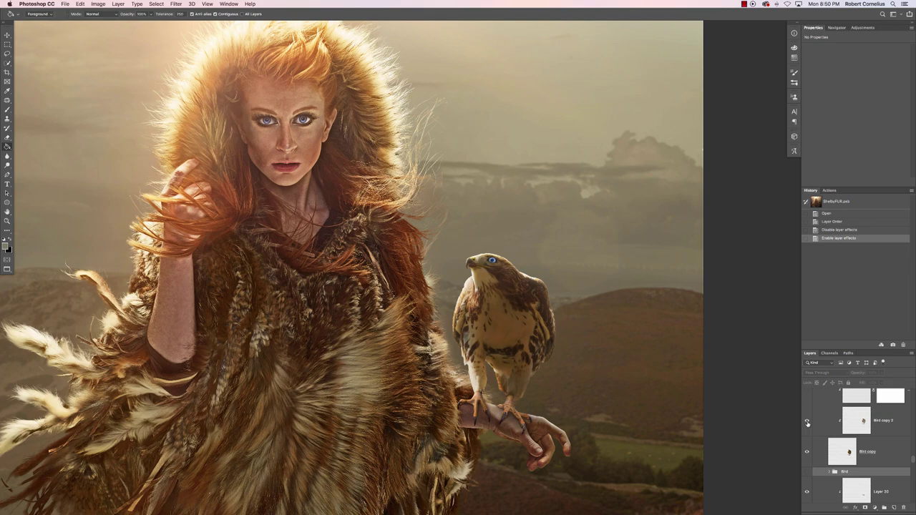
scroll(807, 424, "up", 2)
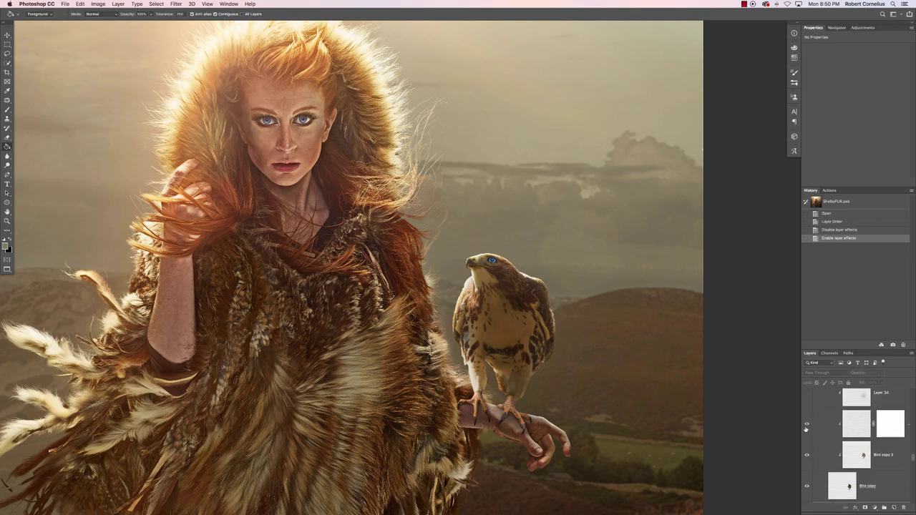
Compare the hawk with and without the masked layer clipped above Bird copy 2, leaving that layer visible
scroll(458, 267, "up", 2)
scroll(568, 338, "up", 3)
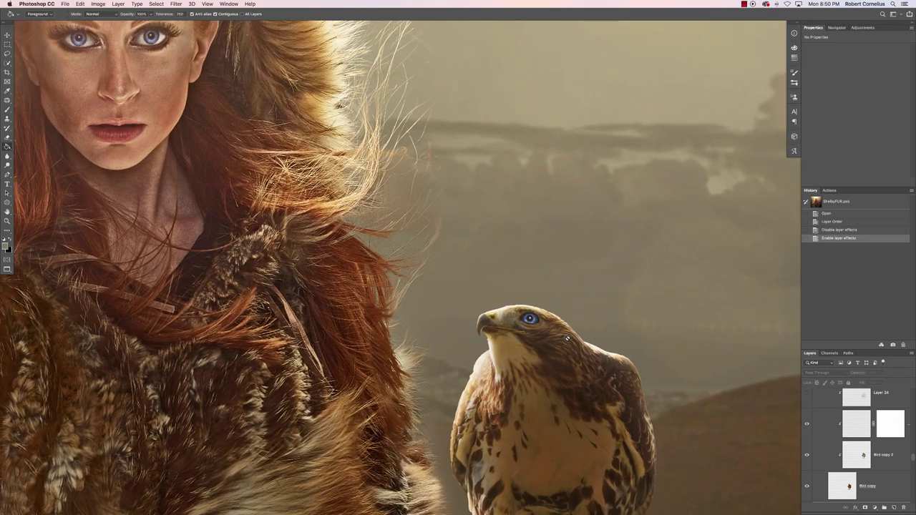
left_click(807, 425)
left_click(807, 426)
left_click(807, 427)
left_click(807, 425)
scroll(867, 449, "up", 1)
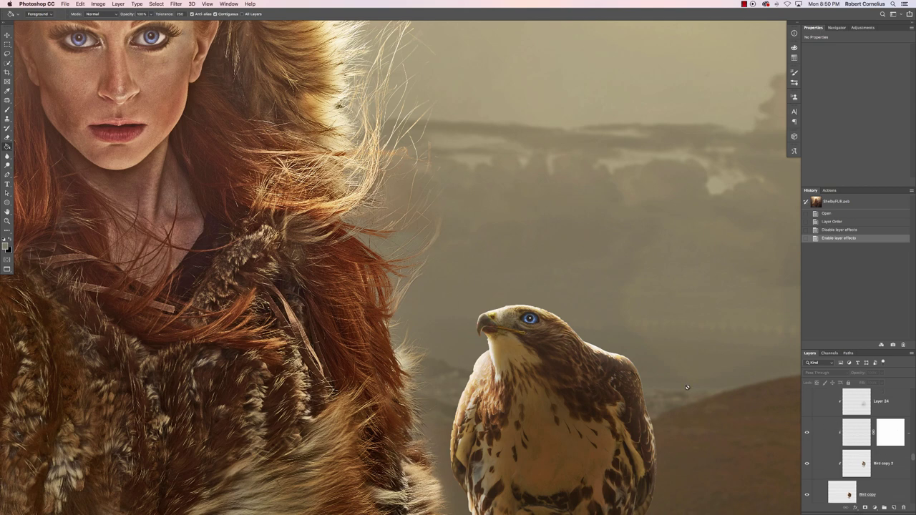
Show Layer 24 clipped above the masked hawk layer, compare the hawk with and without it, and select it
scroll(805, 444, "up", 2)
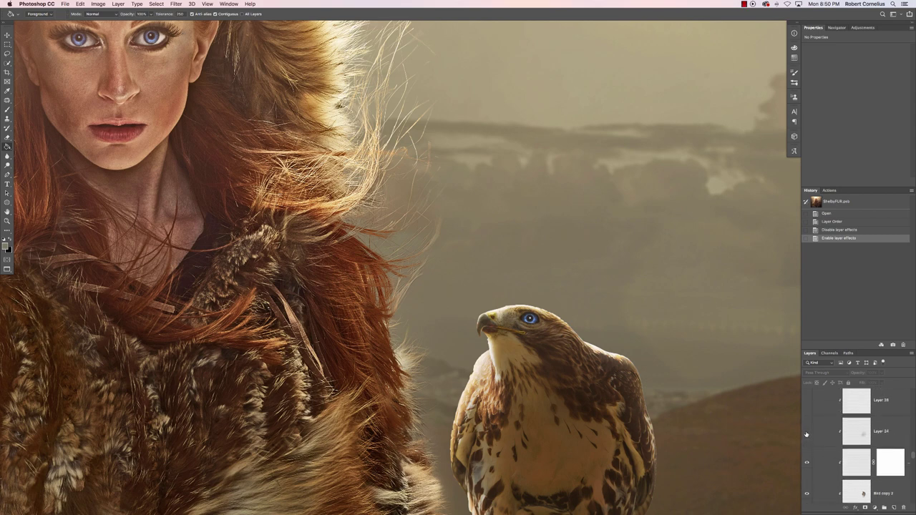
key("super+0")
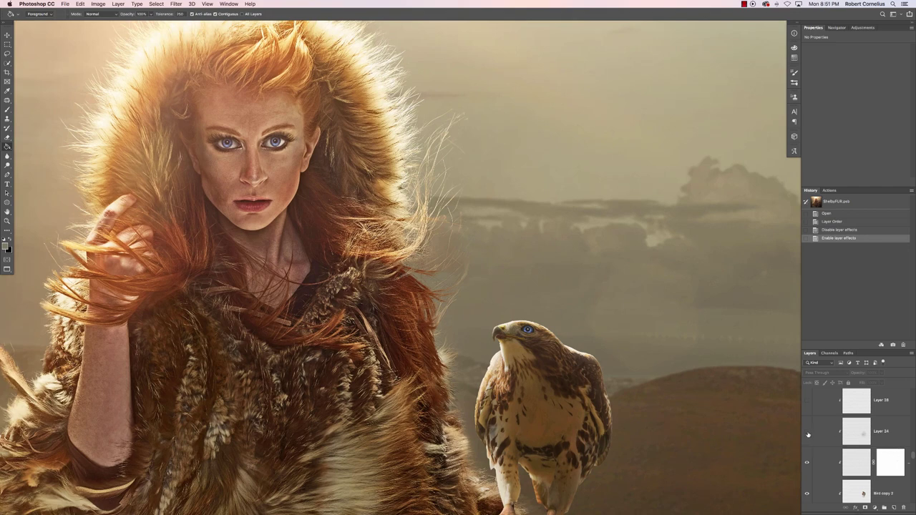
left_click(807, 432)
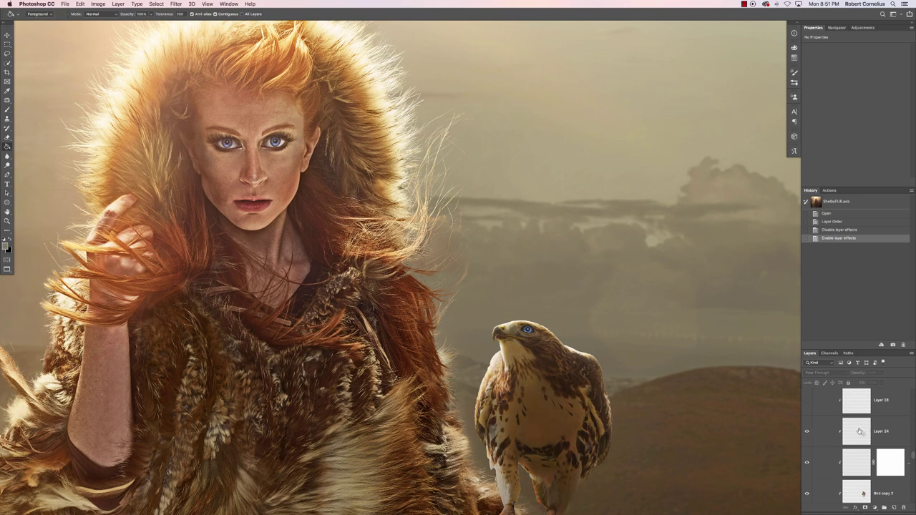
scroll(884, 437, "up", 2)
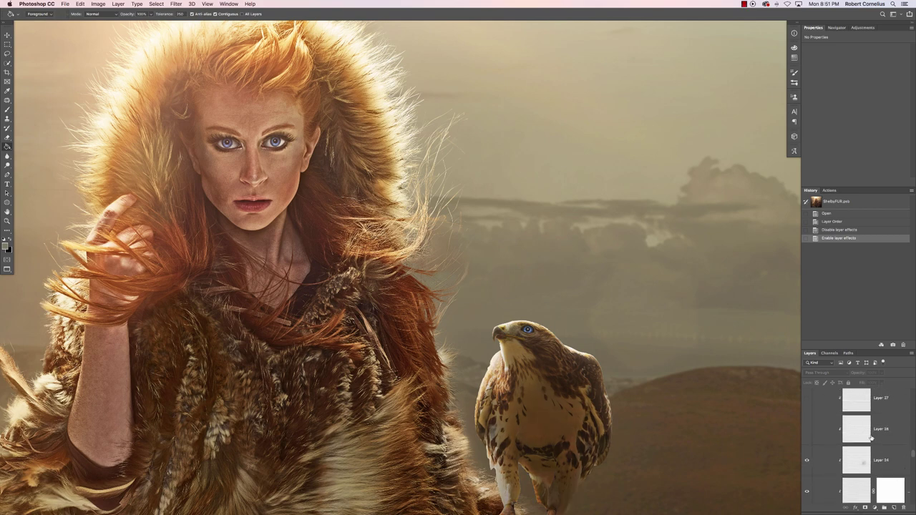
key("super+minus")
left_click(808, 462)
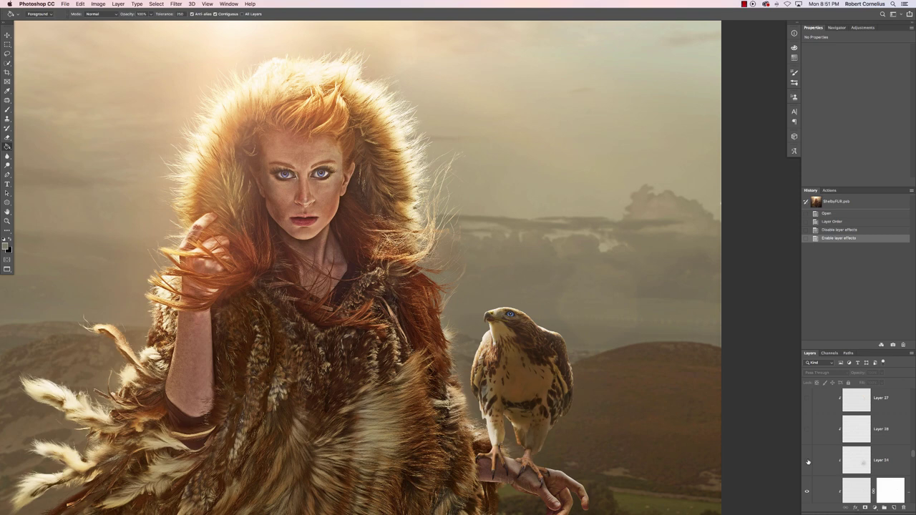
left_click(808, 462)
key("super+plus")
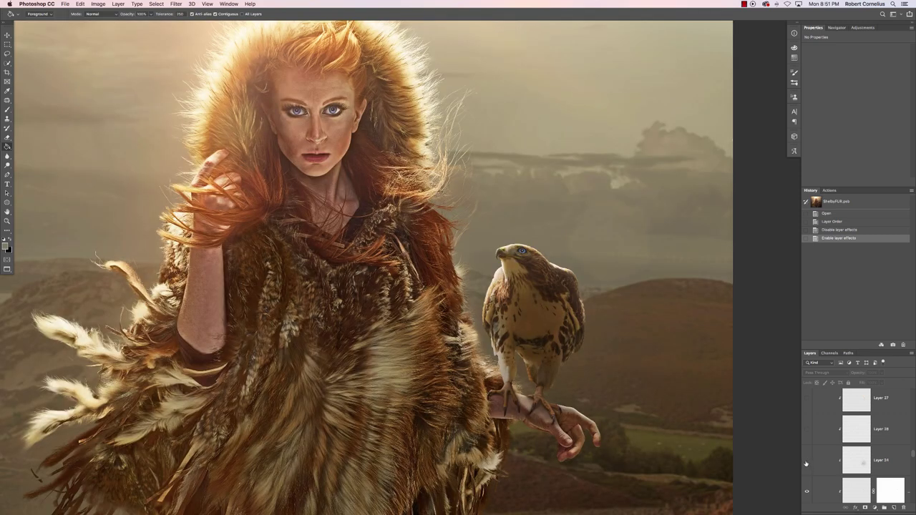
left_click(806, 463)
left_click(806, 463)
left_click(866, 449)
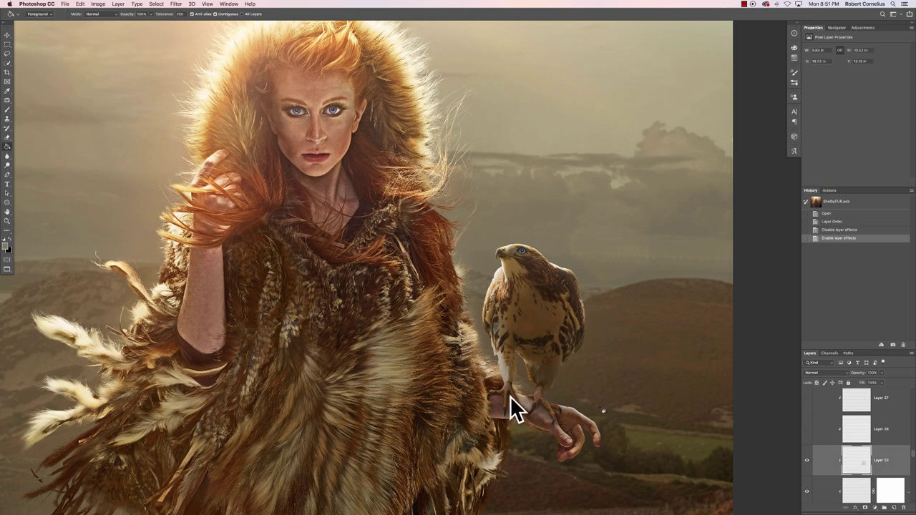
Show the two clipped layers directly above Layer 24, up to and including Layer 27
left_click(807, 430)
left_click(808, 430)
scroll(808, 434, "up", 2)
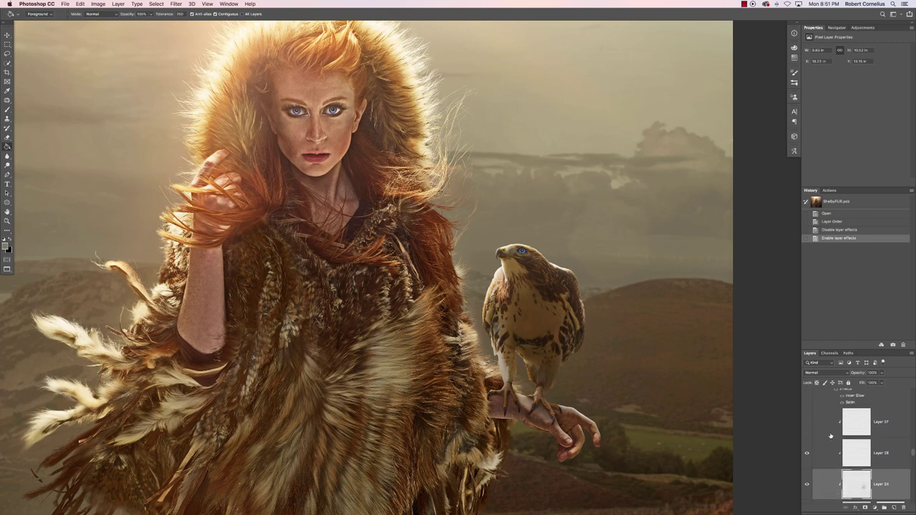
left_click(807, 434)
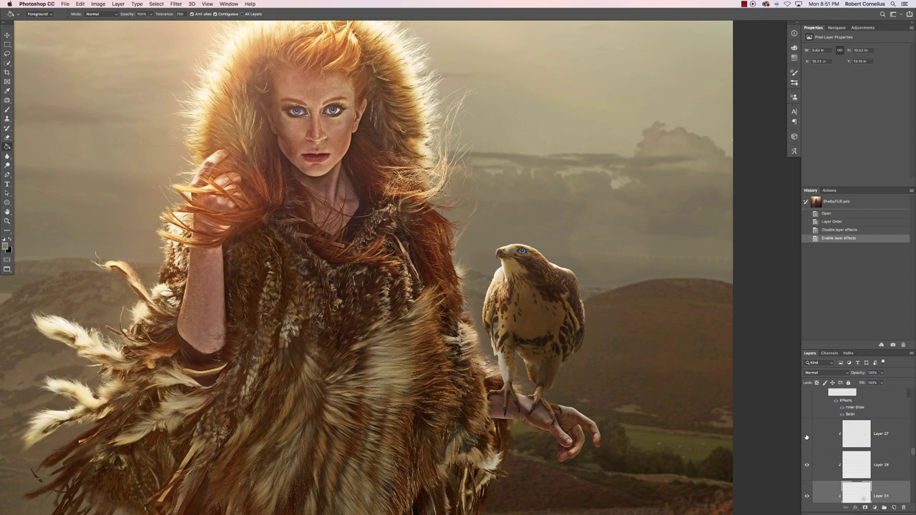
left_click(807, 436)
left_click(807, 436)
Show the flying bird on Layer 12 and the haze layer directly above the Shelbird layers group
scroll(816, 440, "up", 2)
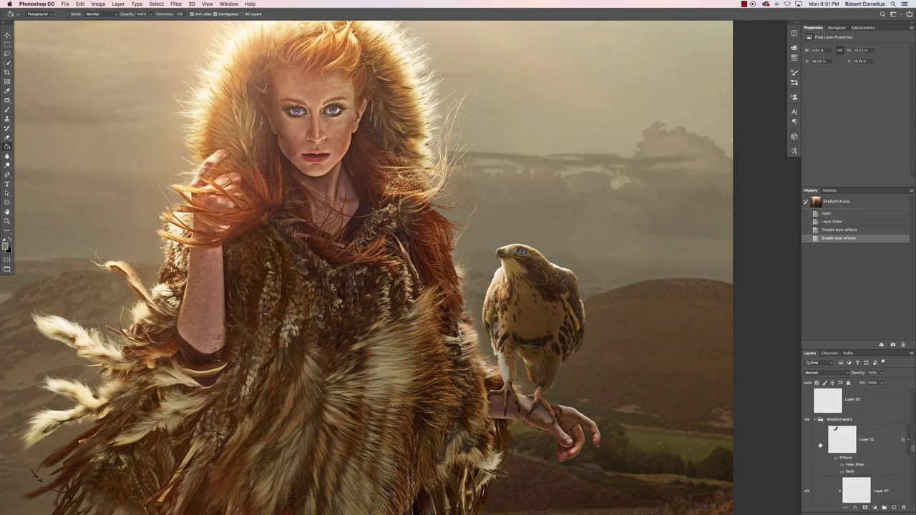
key("super+0")
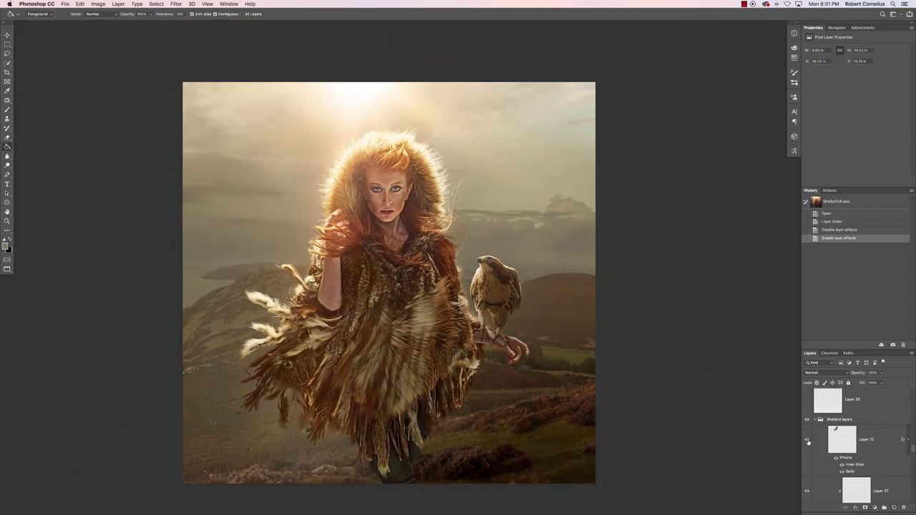
left_click(807, 441)
scroll(881, 456, "up", 2)
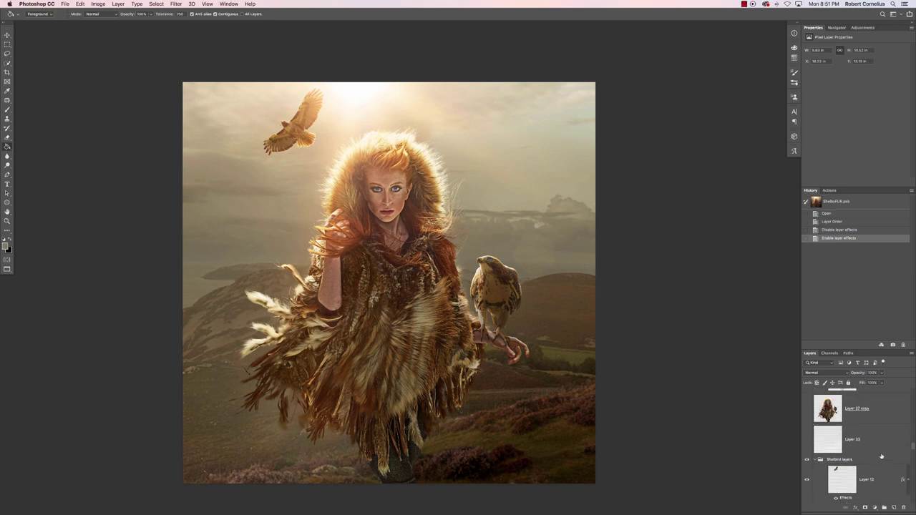
scroll(881, 455, "up", 1)
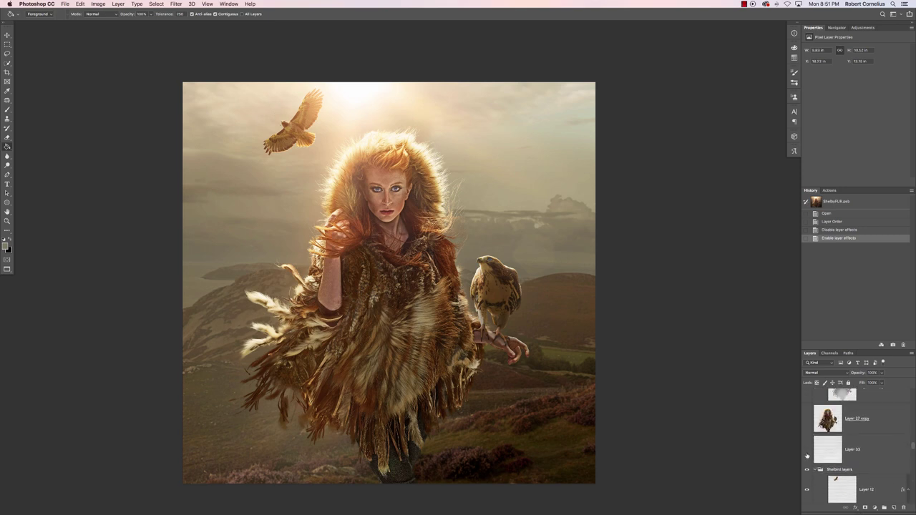
left_click(807, 453)
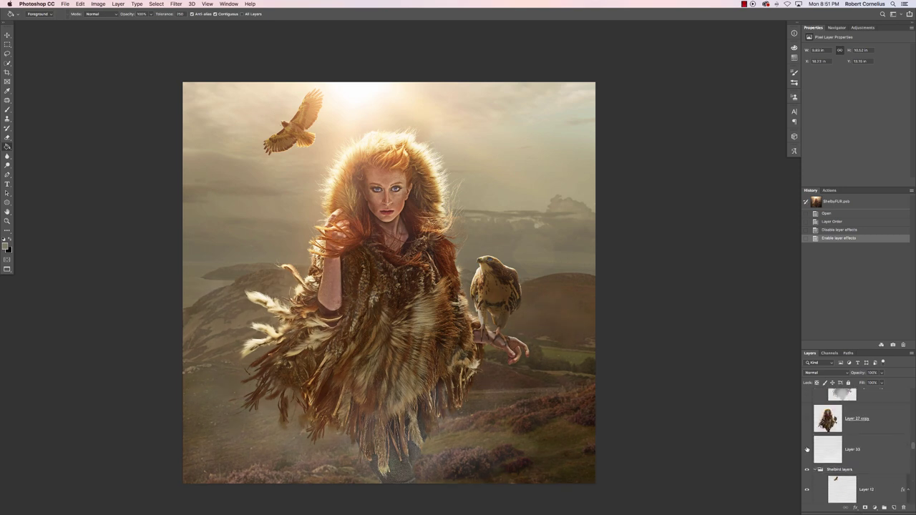
Show the model-and-hawk copy layer above the haze, view it in isolation, and restore the other layers
left_click(808, 420)
left_click(808, 420)
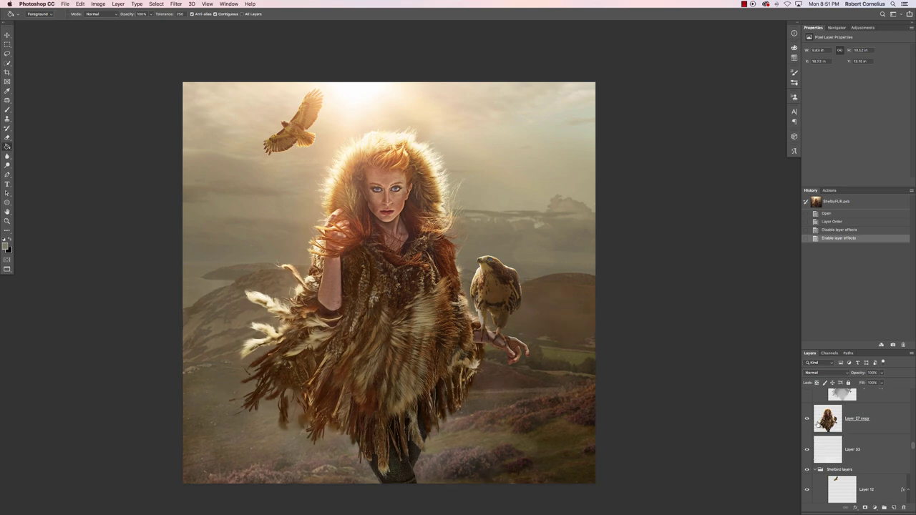
left_click(807, 421, "alt")
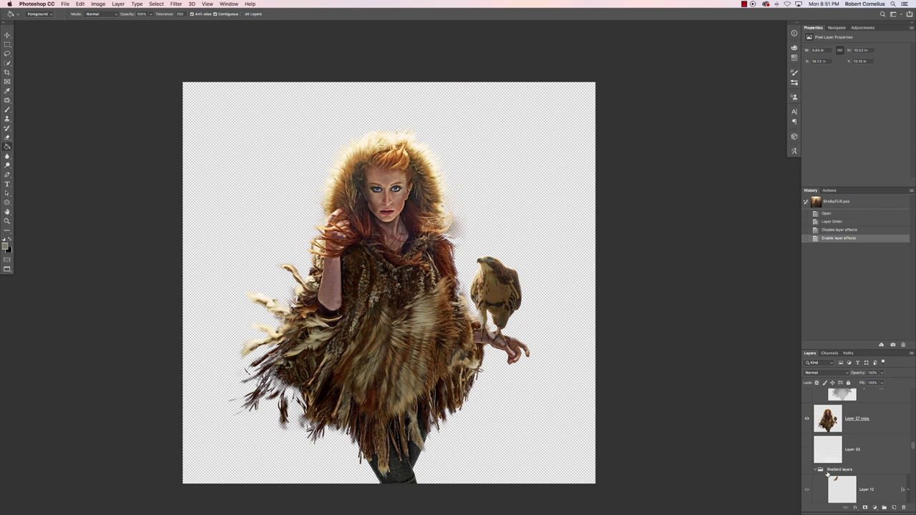
left_click(808, 420, "alt")
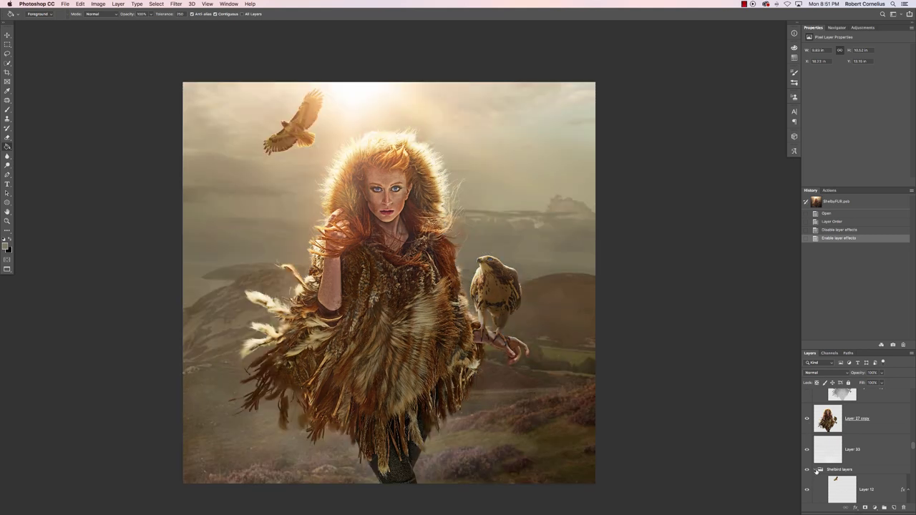
Collapse and hide the Shelbird layers group
left_click(816, 471)
left_click(807, 471)
left_click(843, 477)
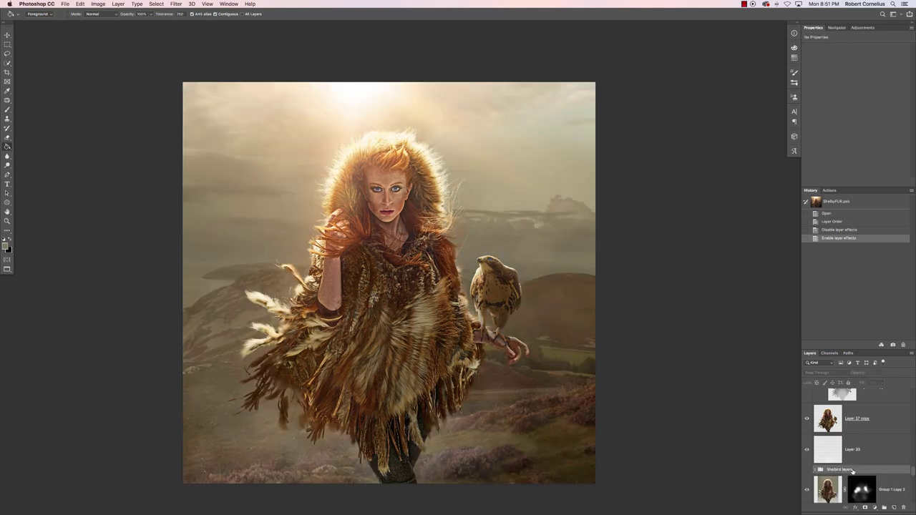
Show the flying bird on Layer 12 copy and the clipped Layer 31 in the Background birds group
left_click(821, 478, "alt")
left_click(809, 459)
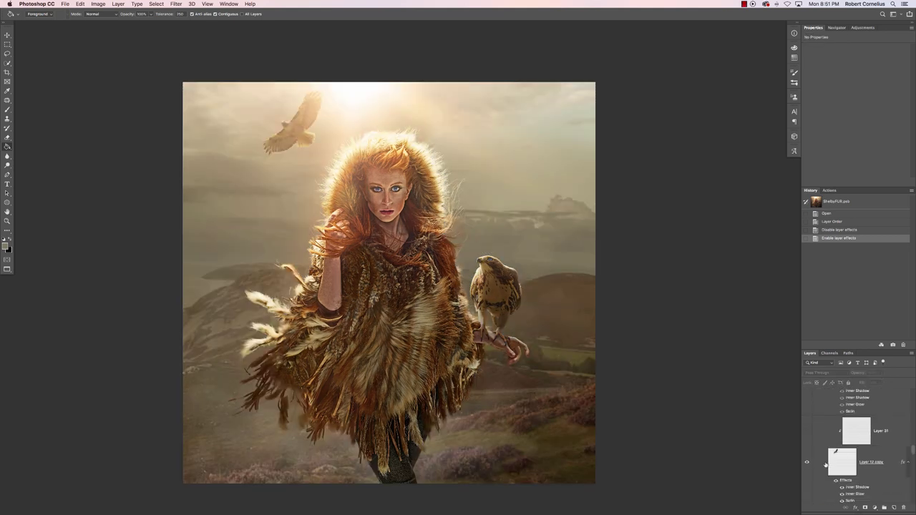
left_click(887, 465)
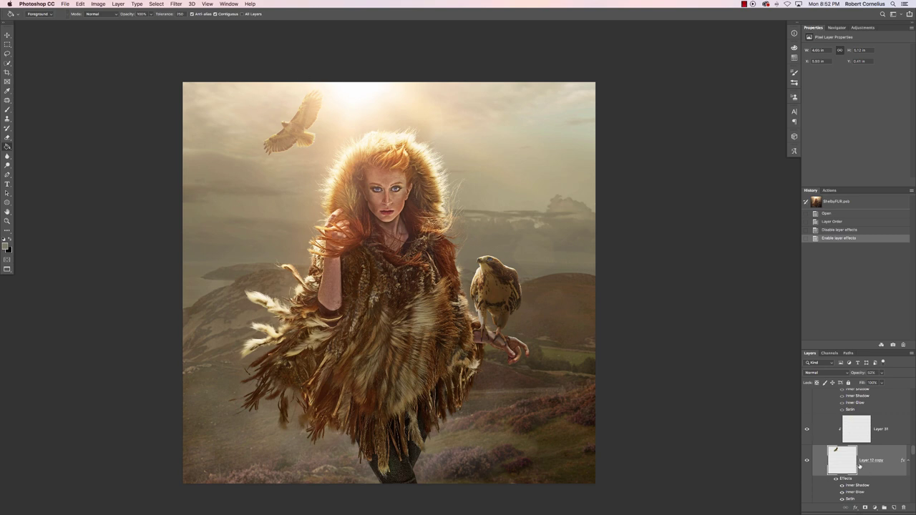
scroll(860, 466, "down", 1)
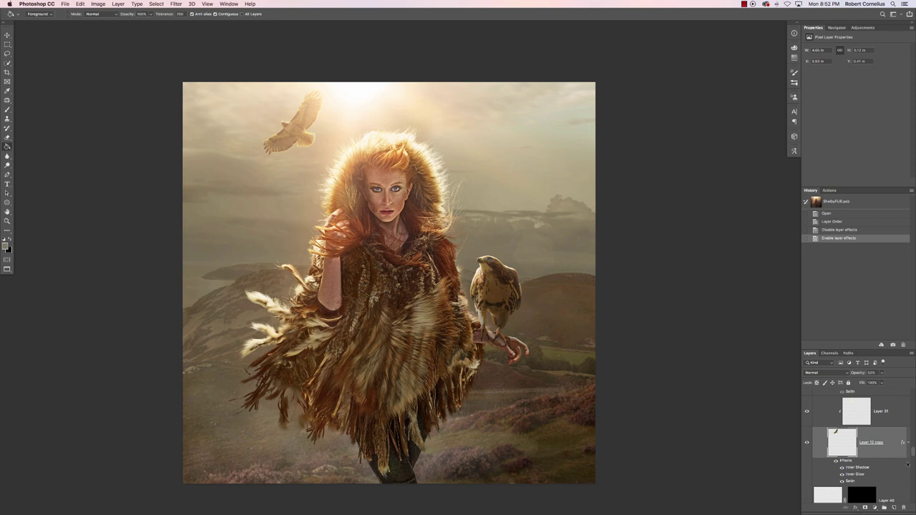
scroll(835, 436, "down", 5)
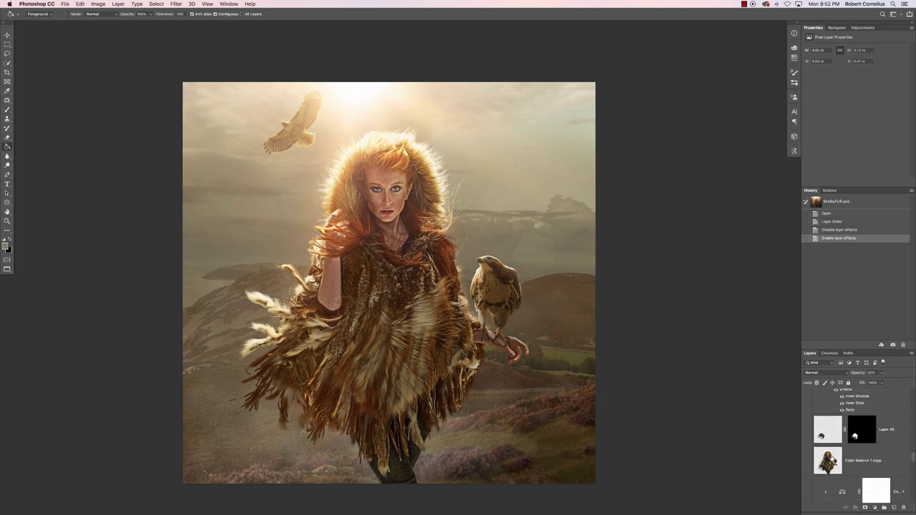
scroll(811, 418, "down", 4)
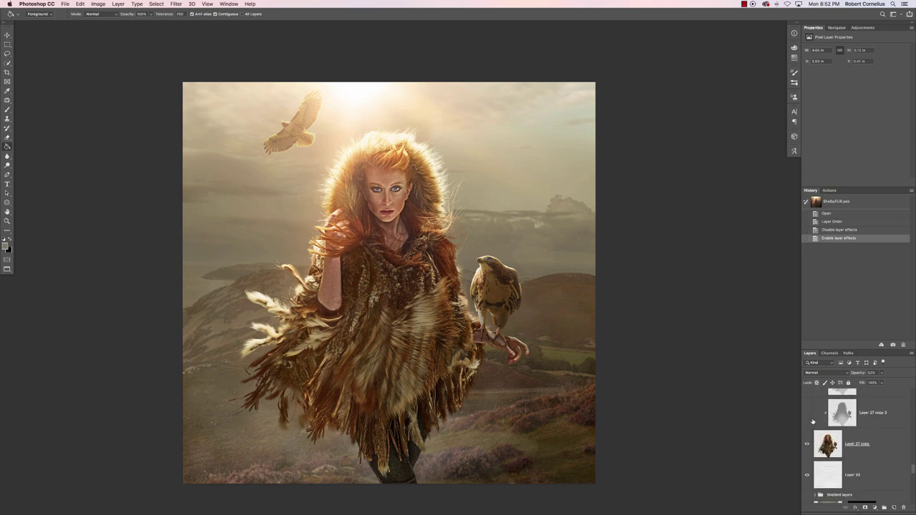
scroll(887, 425, "up", 6)
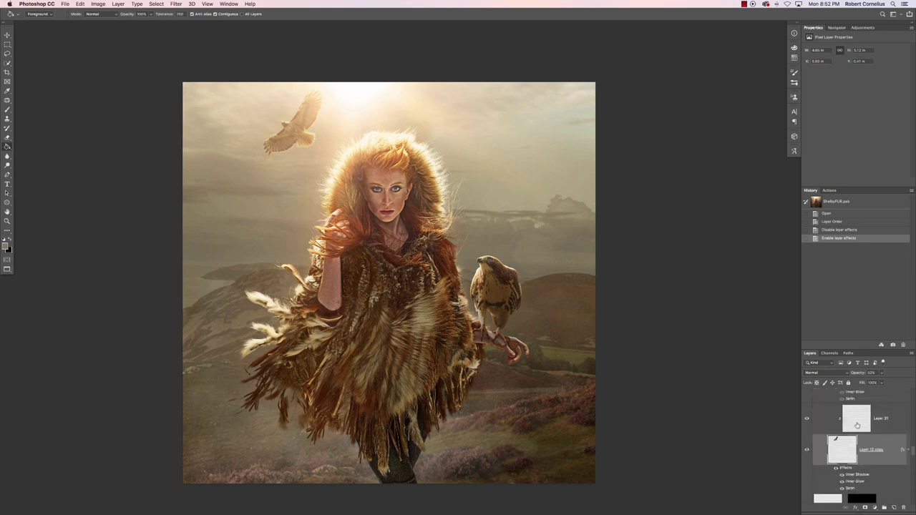
Show the distant bird on Layer 14 with the clipped and masked layers above it, and inspect it up close
left_click(807, 422)
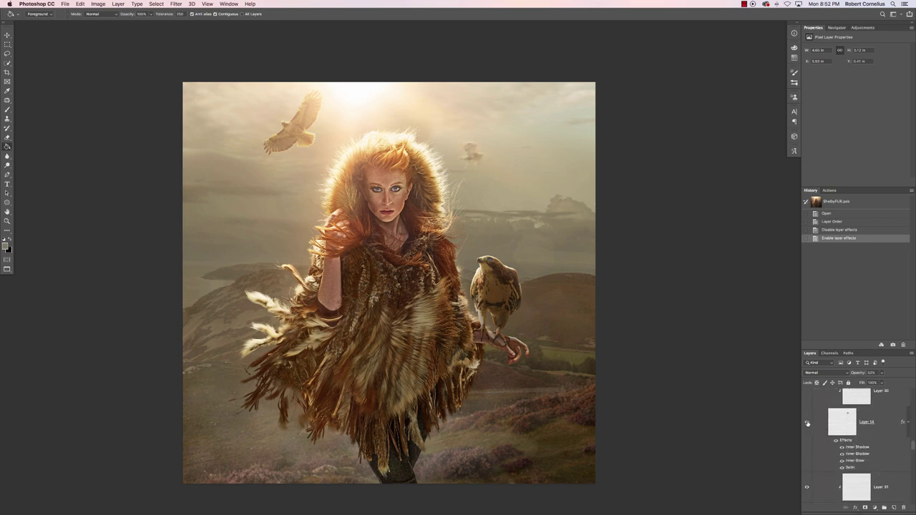
scroll(822, 422, "up", 1)
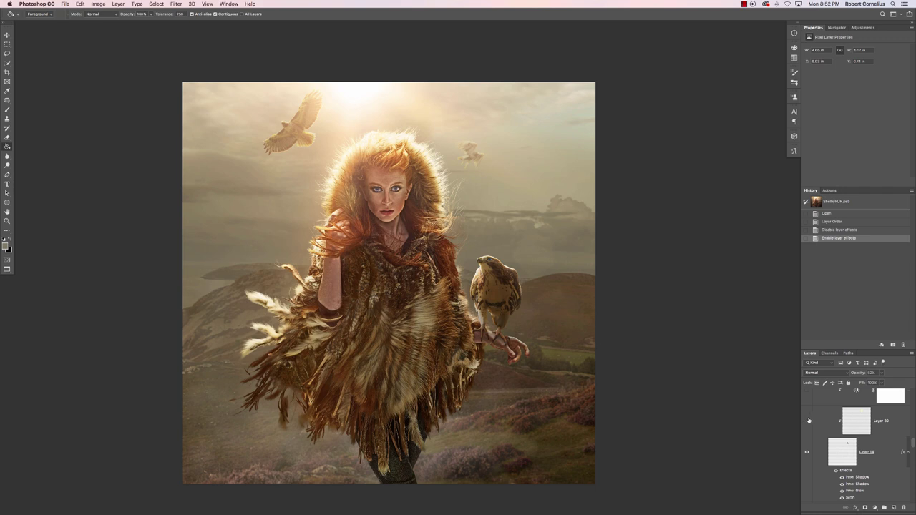
scroll(808, 421, "up", 1)
left_click(807, 411)
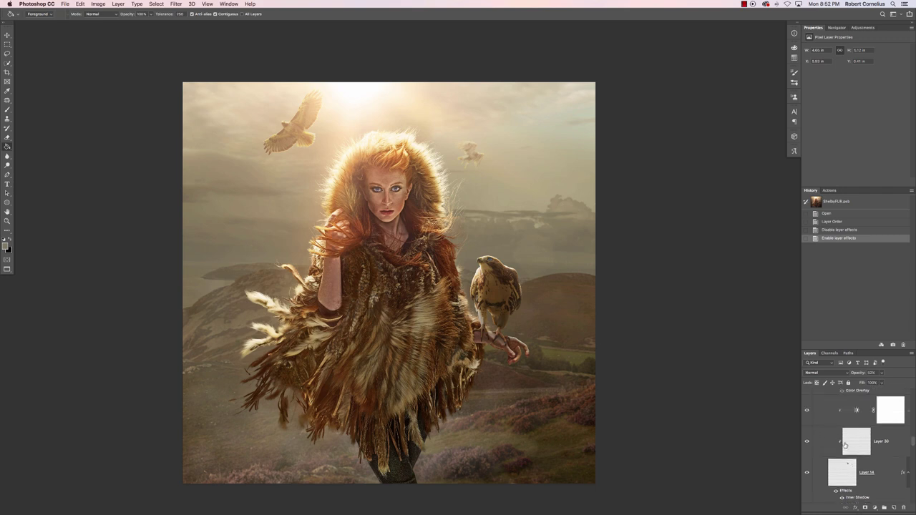
scroll(819, 408, "up", 3)
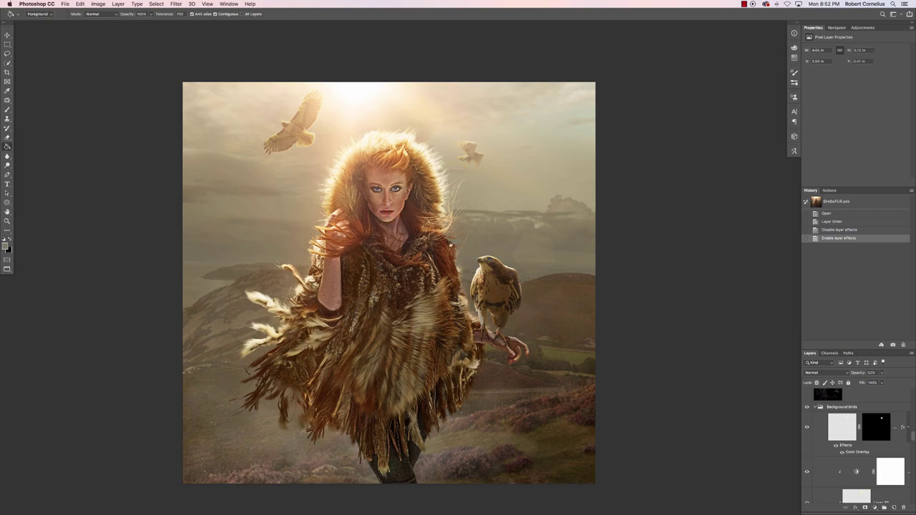
key("super+plus")
key("super+plus")
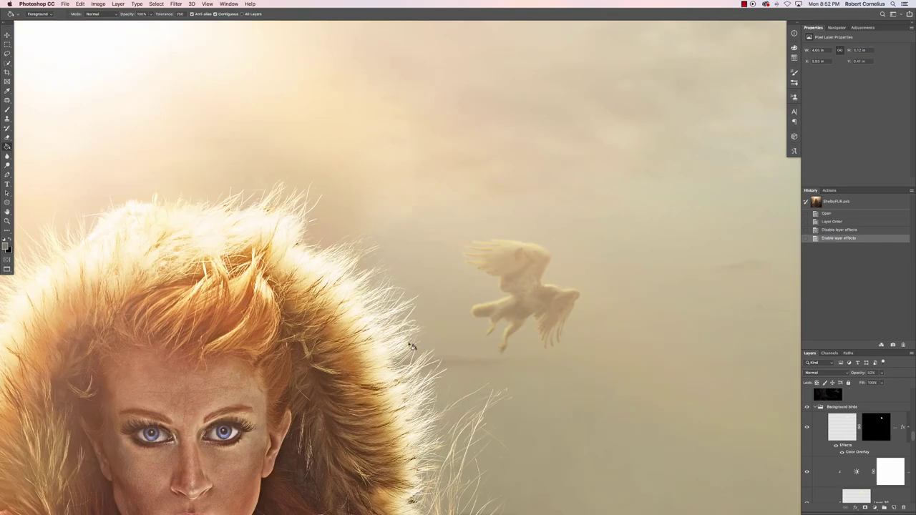
left_click_drag(346, 257, 343, 226)
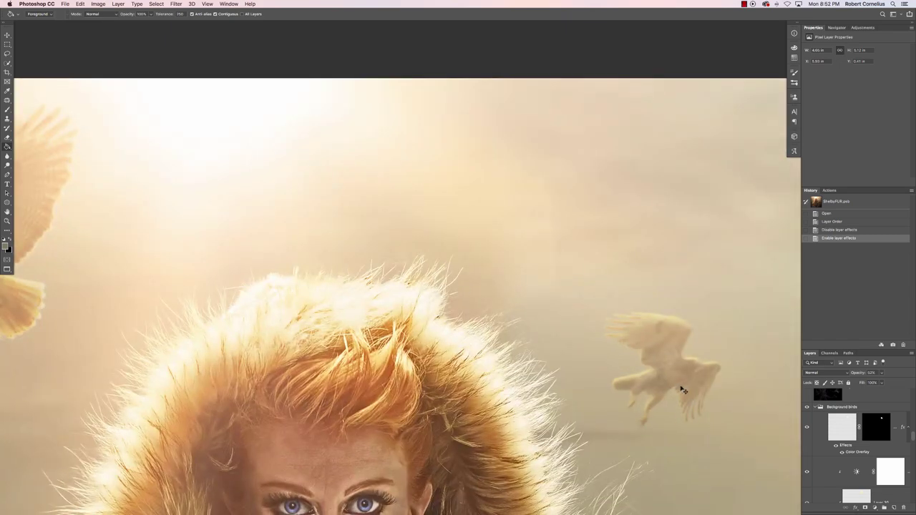
key("super+minus")
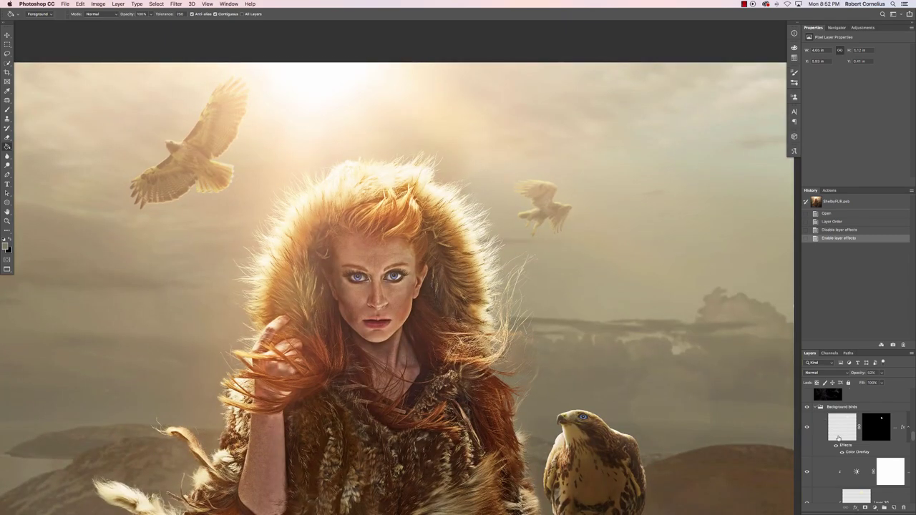
key("super+minus")
Collapse the Background birds group and show the grey layer clipped directly above the model-and-hawk copy
left_click(818, 408)
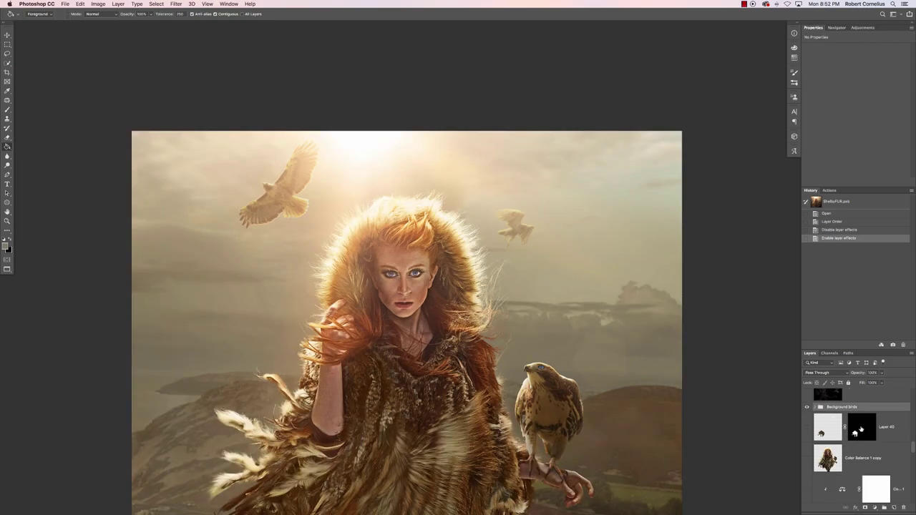
left_click(806, 431)
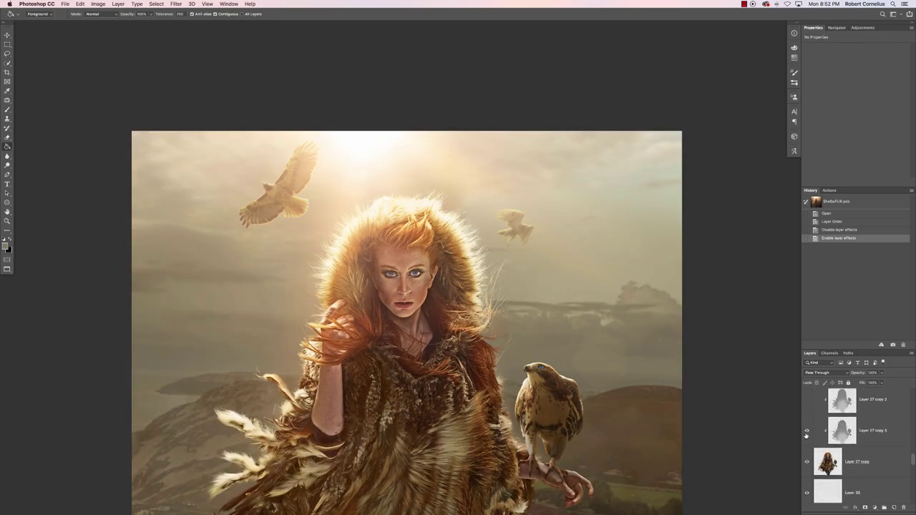
Inspect up close how the grey layer clipped to the model-and-hawk copy affects the face, hair and fur hood
key("super+plus")
key("super+plus")
key("super+plus")
key("super+plus")
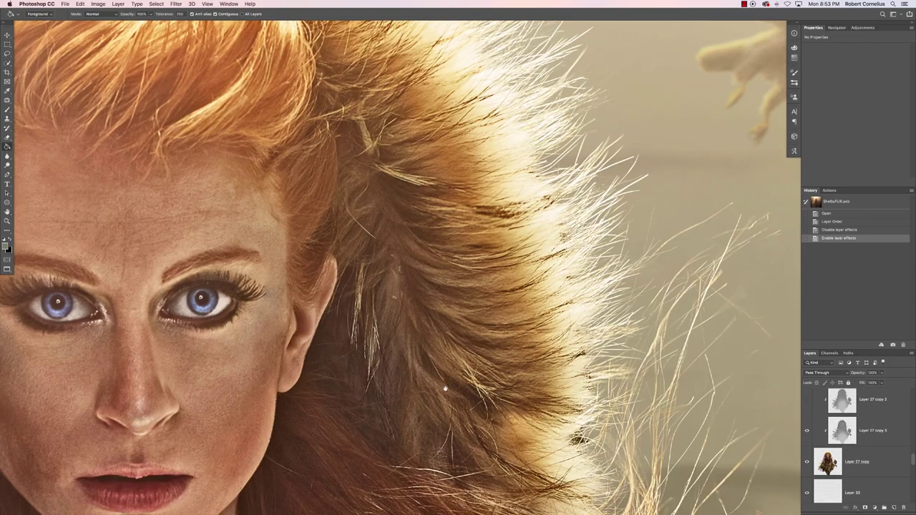
key("super+minus")
key("super+minus")
key("super+minus")
key("super+minus")
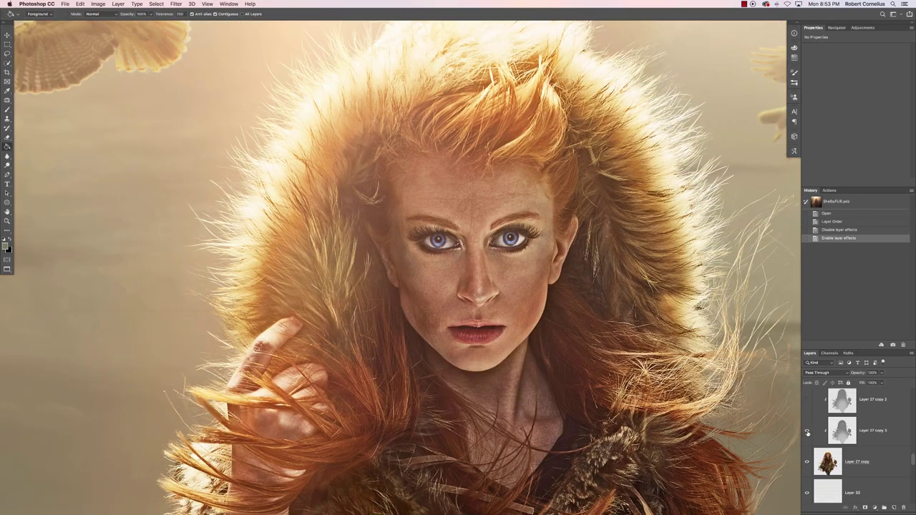
Select the lower grey layer clipped to the model-and-hawk copy and show the second grey layer above it
left_click(178, 5)
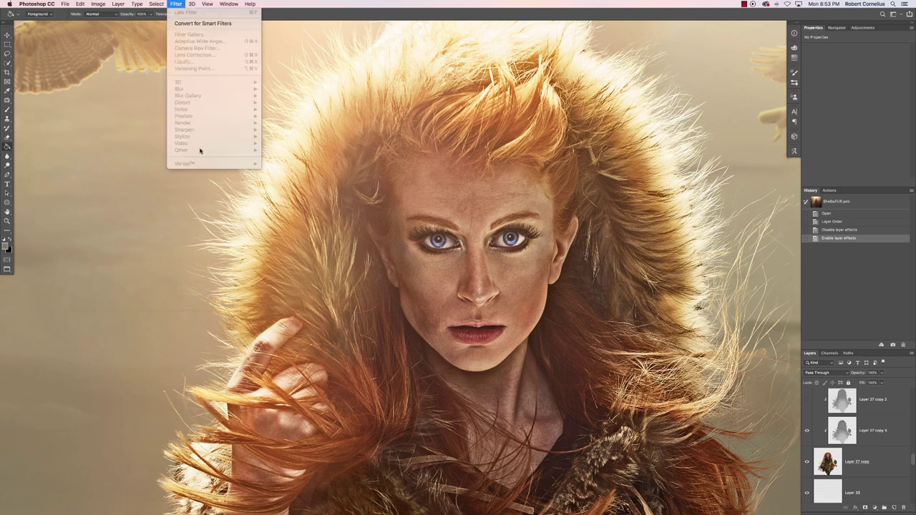
left_click(879, 432)
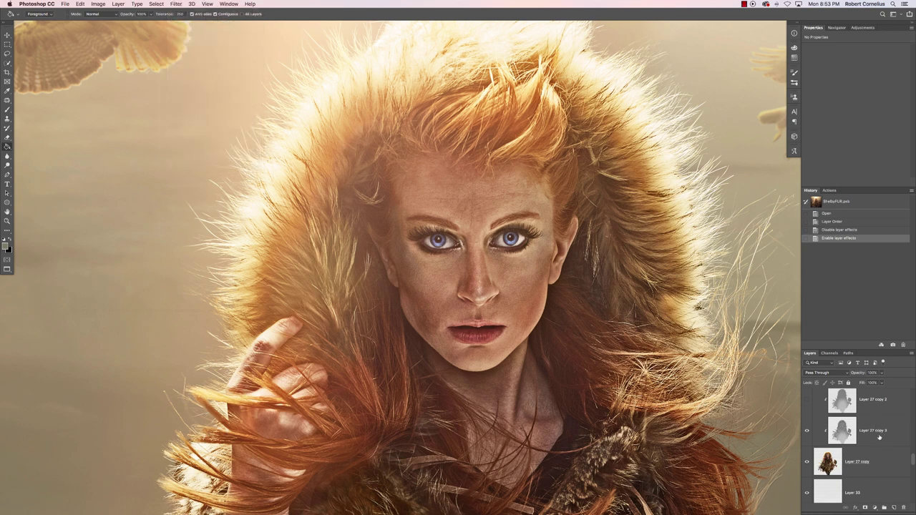
left_click(866, 431)
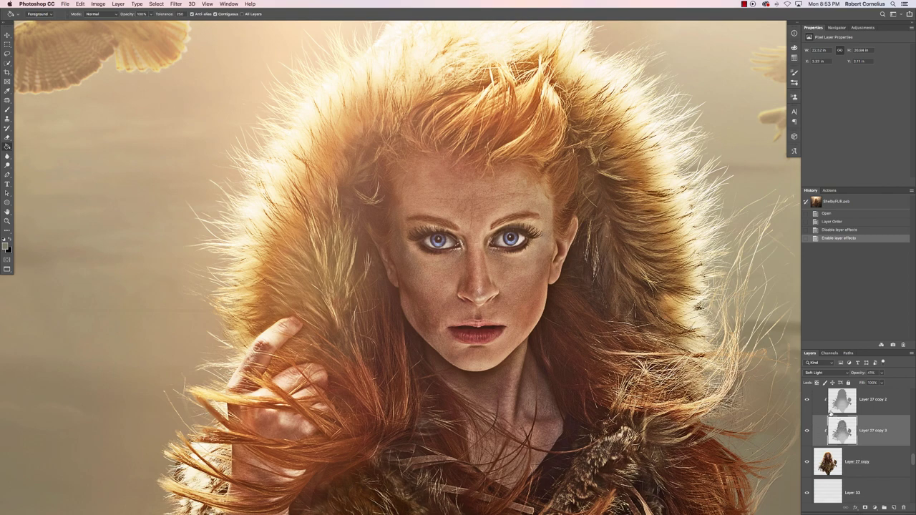
key("super+minus")
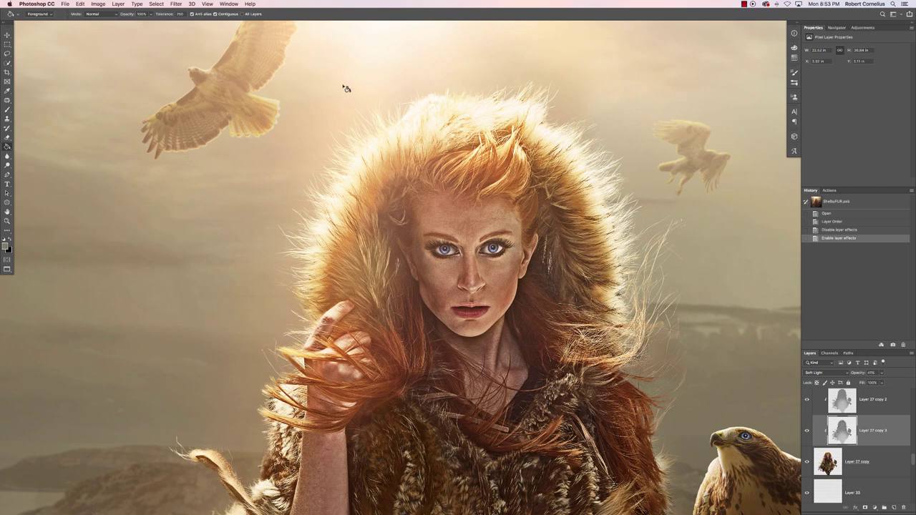
Preview the High Pass filter on the model-and-hawk copy, reduce its radius to a few pixels and cancel it
left_click(863, 464)
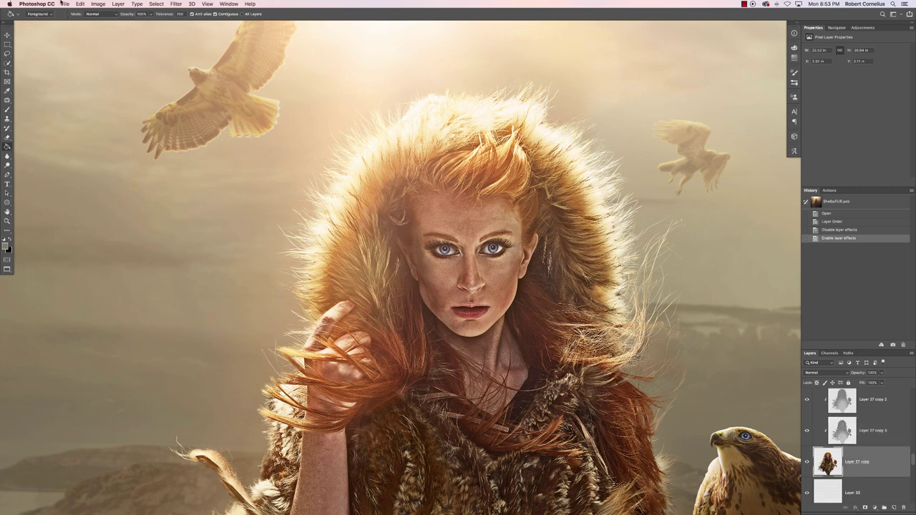
left_click(177, 3)
mouse_move(189, 150)
left_click(289, 158)
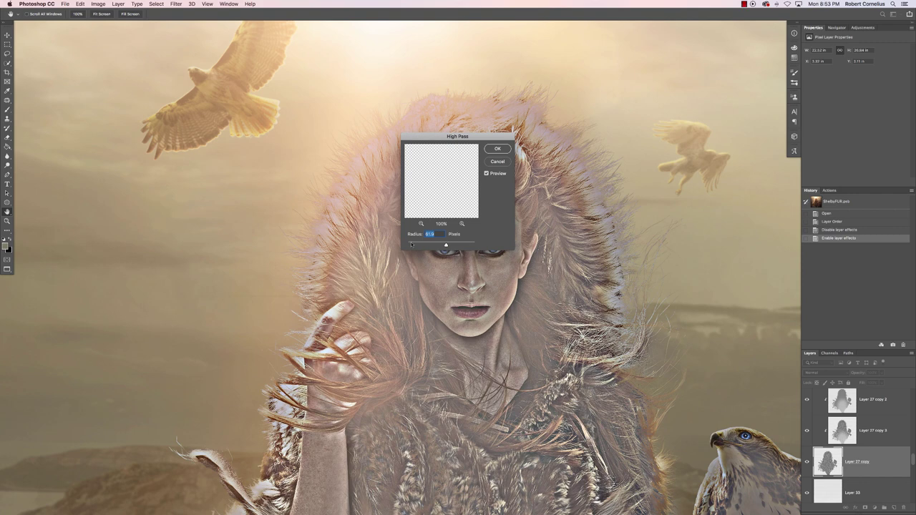
left_click_drag(412, 244, 414, 245)
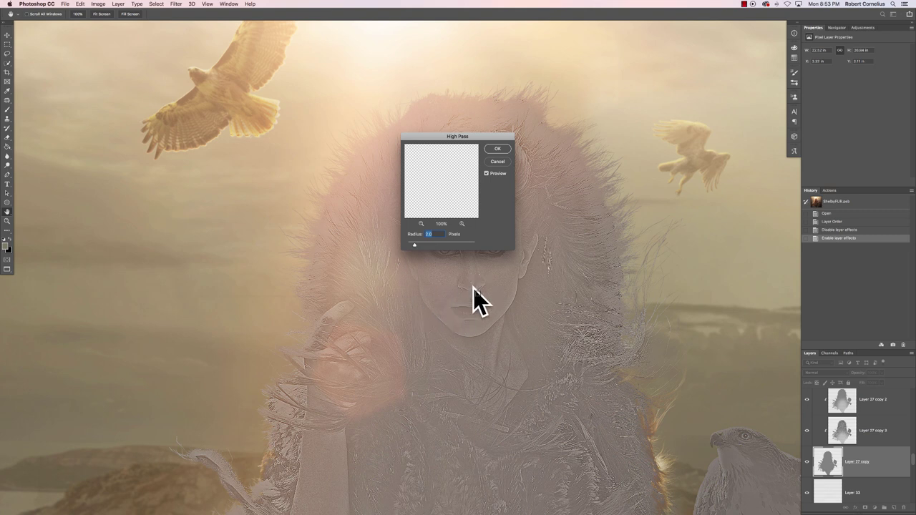
left_click(498, 163)
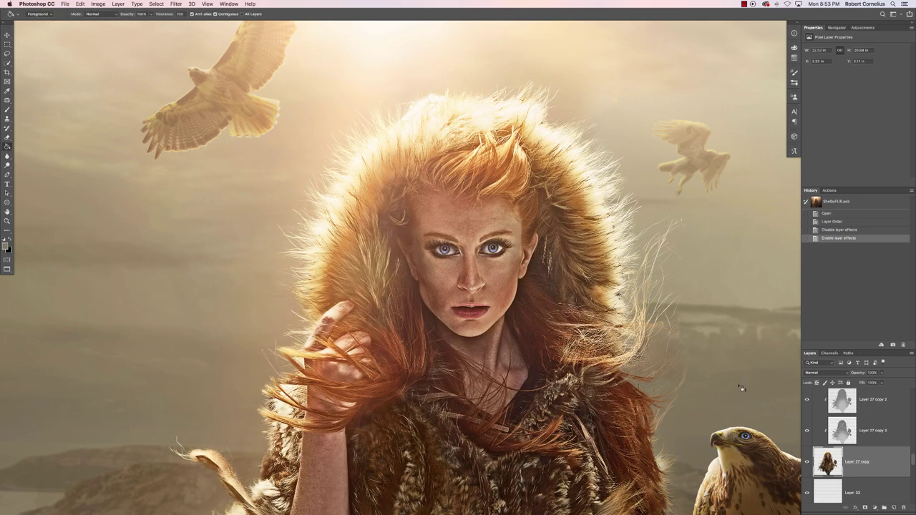
Select the two clipped grey layers one after the other, and hide both to compare the model without them
key("super+minus")
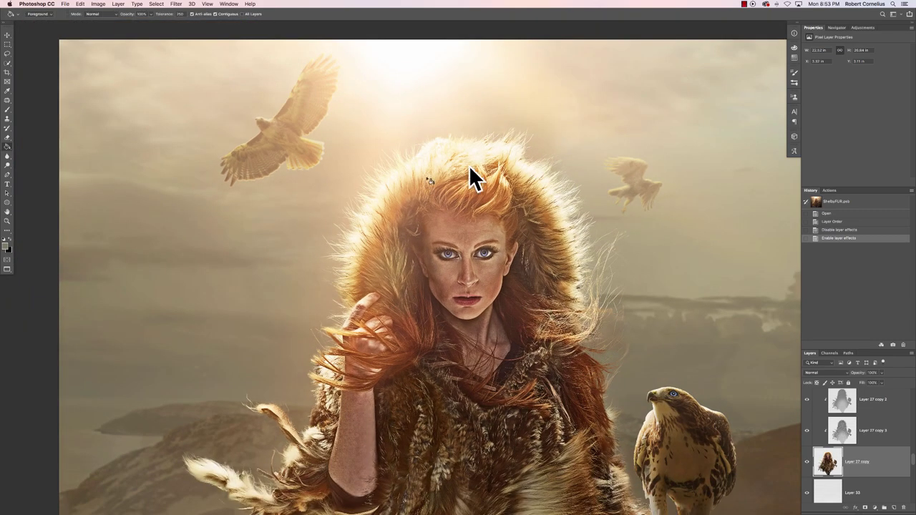
scroll(866, 466, "up", 2)
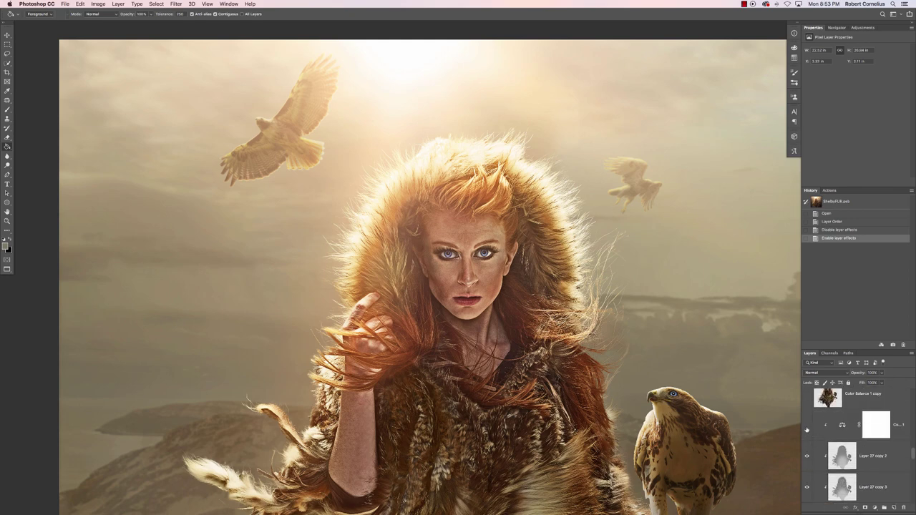
left_click(874, 473)
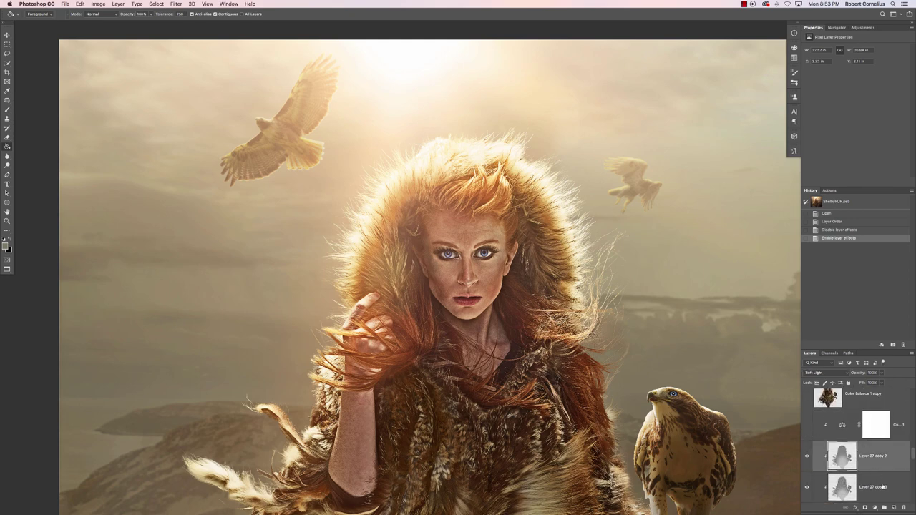
left_click(882, 488)
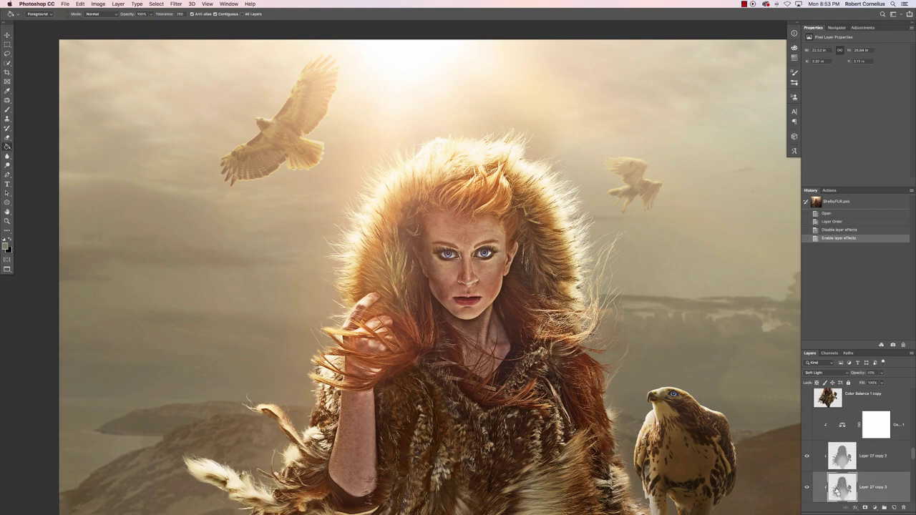
key("super+minus")
left_click_drag(807, 487, 807, 458)
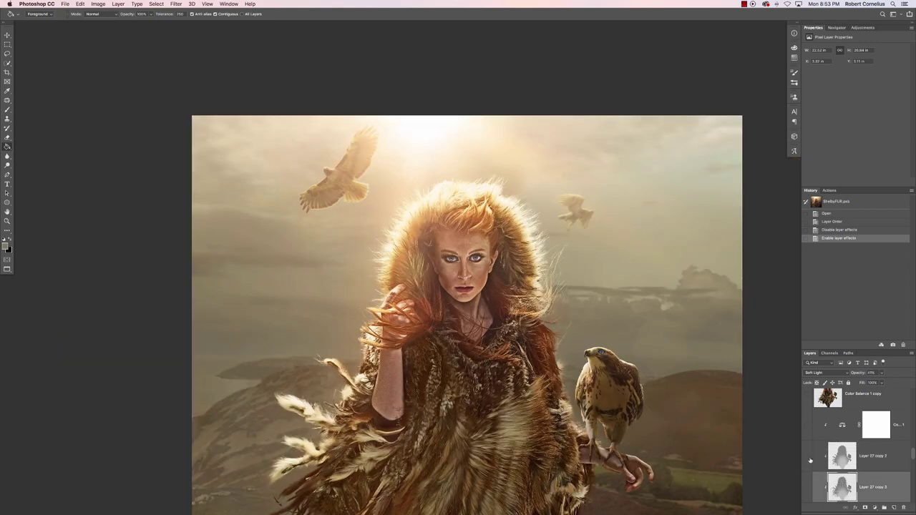
scroll(704, 408, "down", 3)
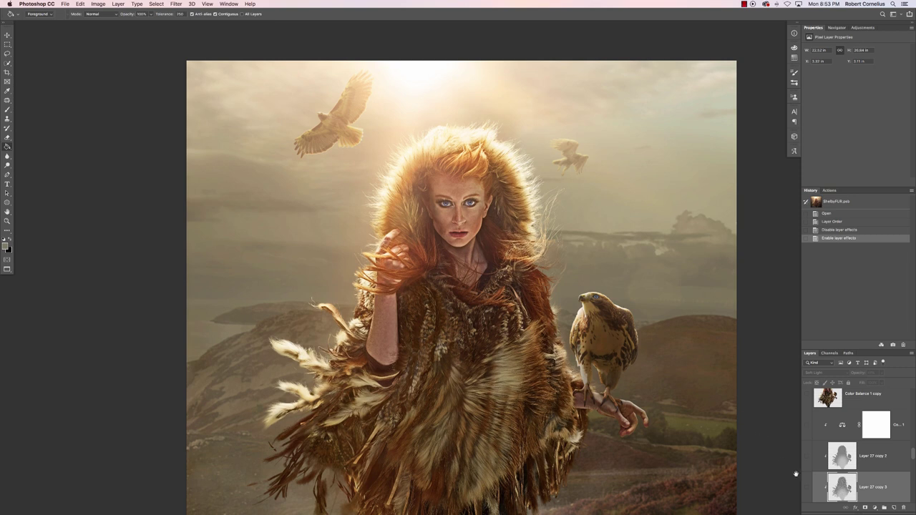
Show both clipped grey layers again together with the clipped color adjustment layer above them
left_click_drag(807, 489, 808, 466)
left_click(808, 427)
scroll(809, 435, "up", 2)
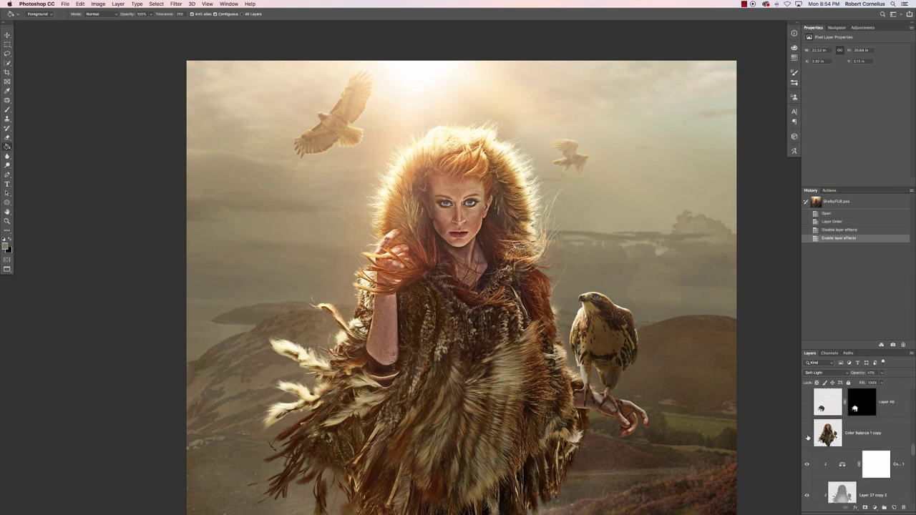
scroll(858, 438, "down", 2)
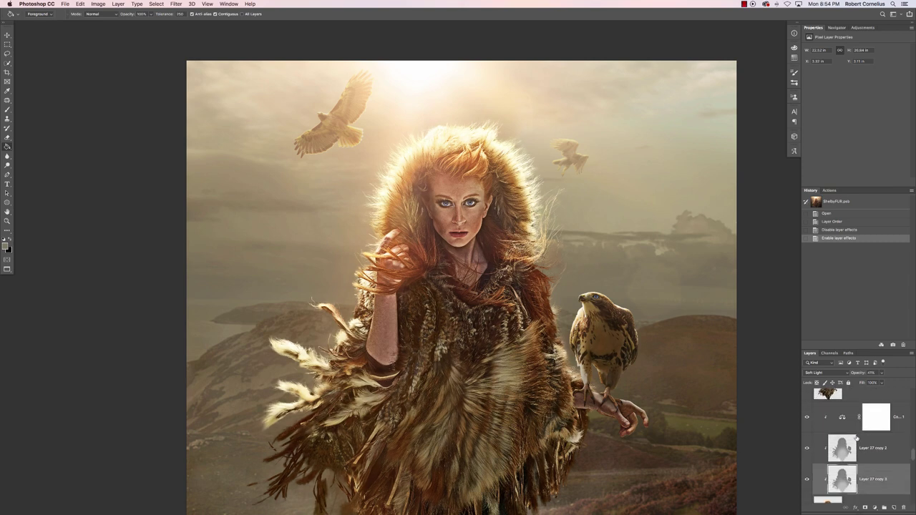
Hide the clipped grey layers and the clipped color adjustment, and show the merged Color Balance 1 copy layer
left_click(806, 479)
left_click(806, 447)
scroll(840, 473, "down", 2)
scroll(840, 474, "up", 3)
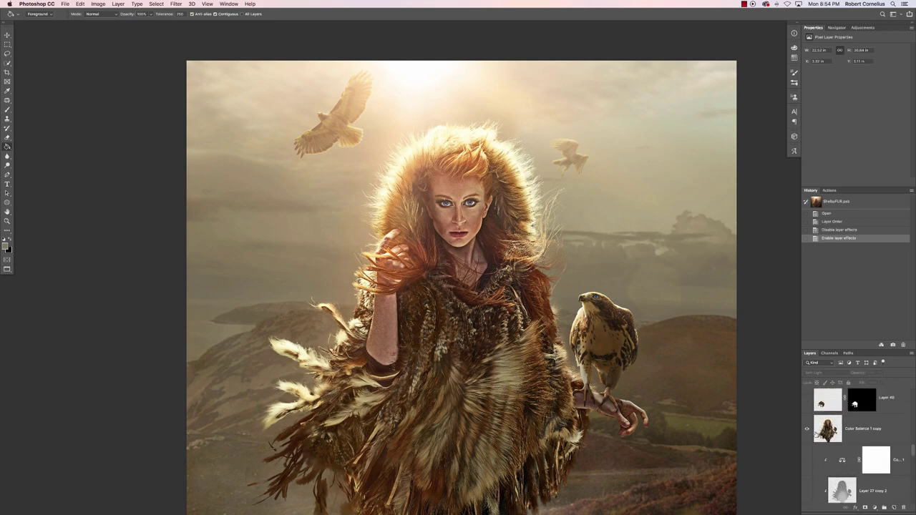
key("super+plus")
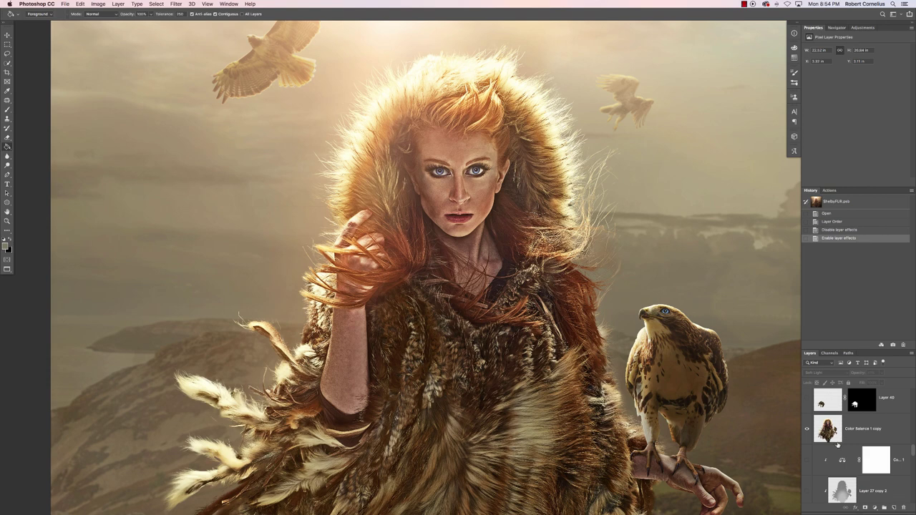
Show the dark Color Dodge texture layer above the Background birds group, select it and inspect its effect
scroll(838, 445, "up", 4)
key("super+minus")
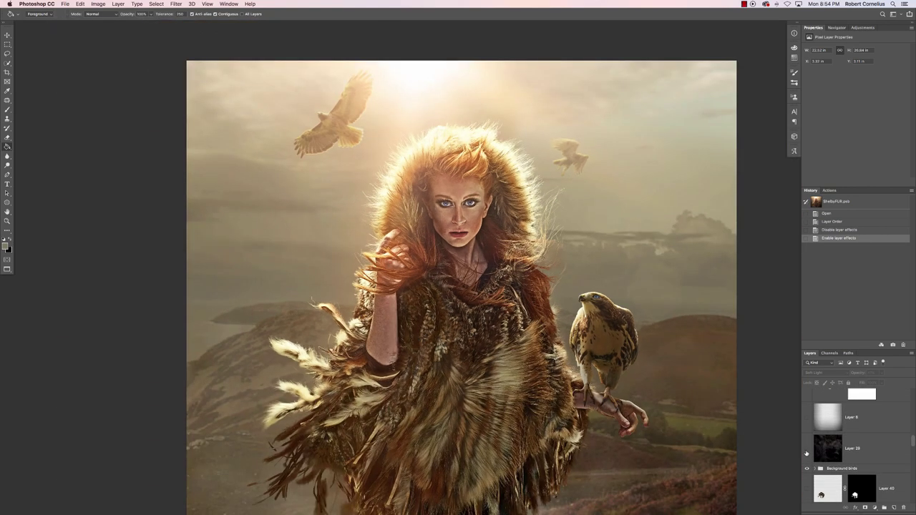
left_click(807, 450)
key("super+1")
key("super+plus")
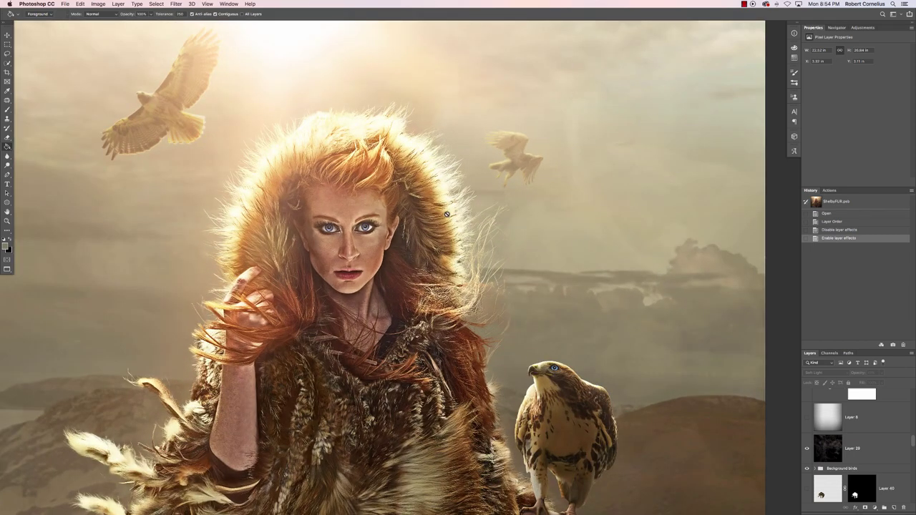
left_click(829, 458)
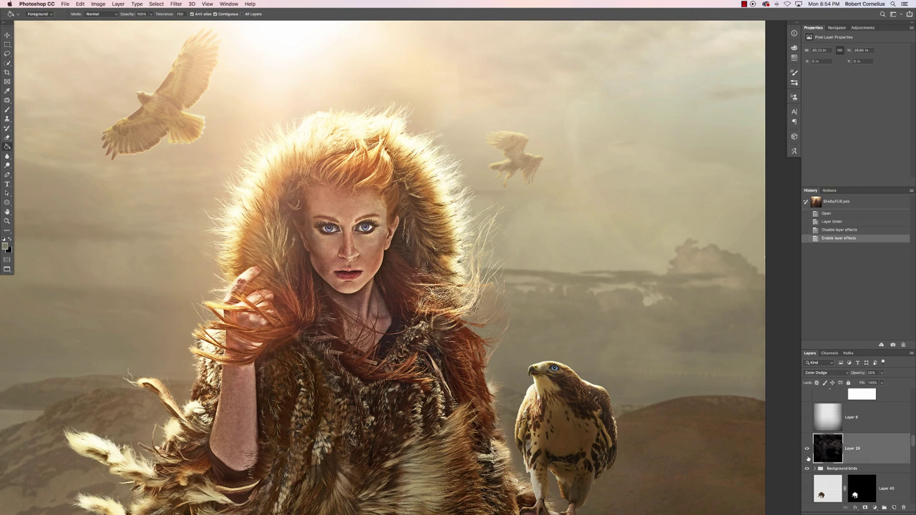
key("super+minus")
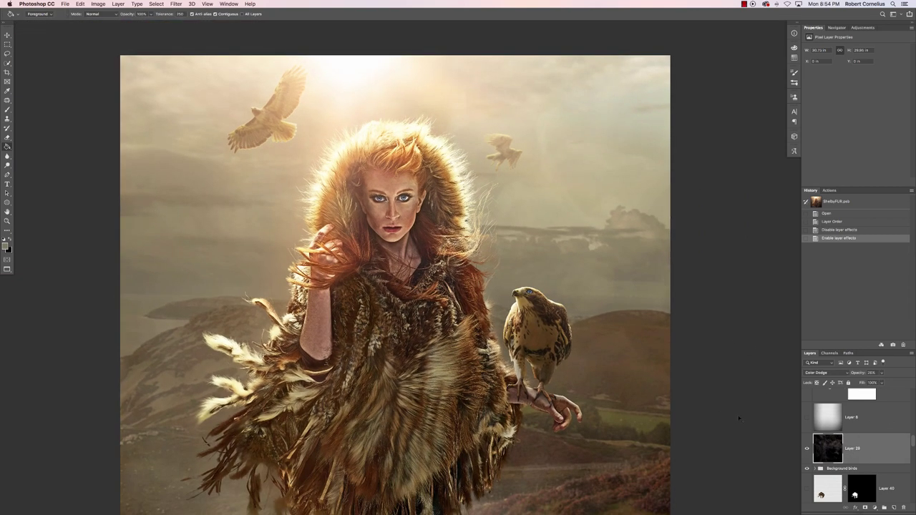
Show the vignette layer above the dark texture layer, comparing the scene with and without it
key("super+minus")
left_click(807, 418)
scroll(708, 343, "down", 5)
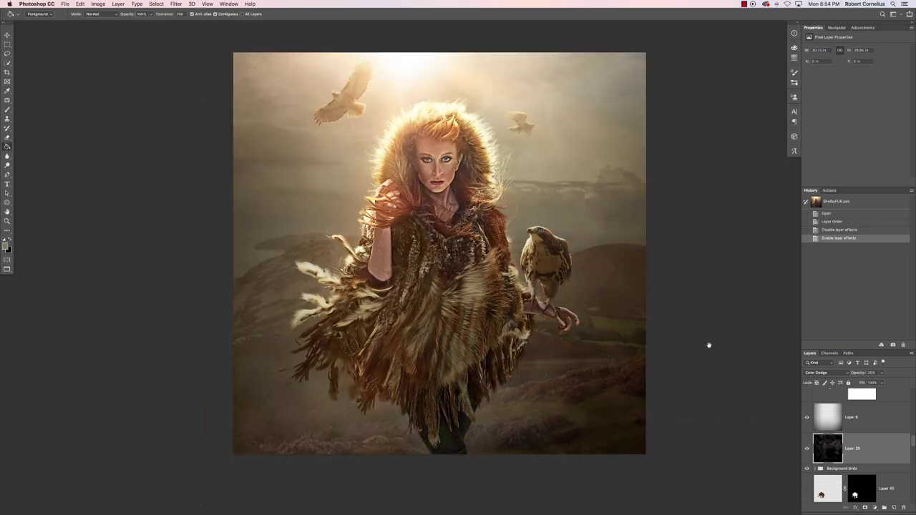
left_click(868, 426)
left_click(806, 418)
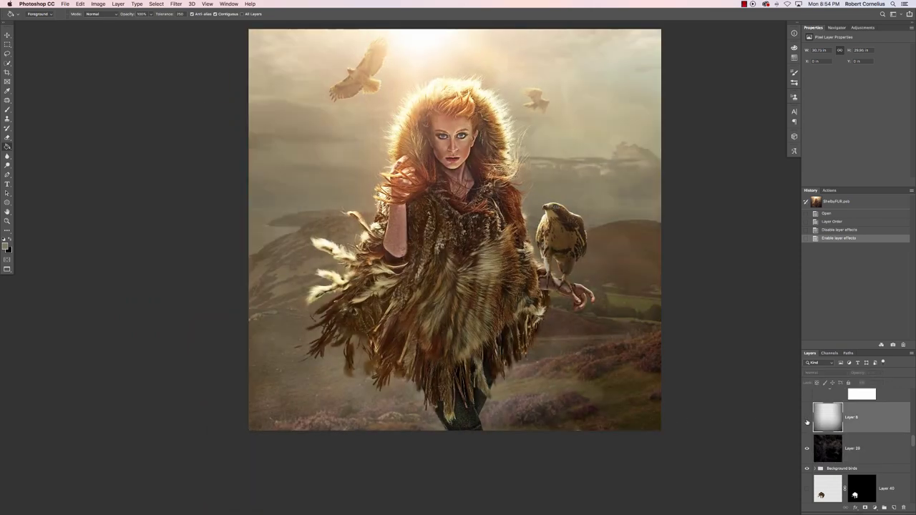
left_click(807, 418)
scroll(432, 169, "up", 2)
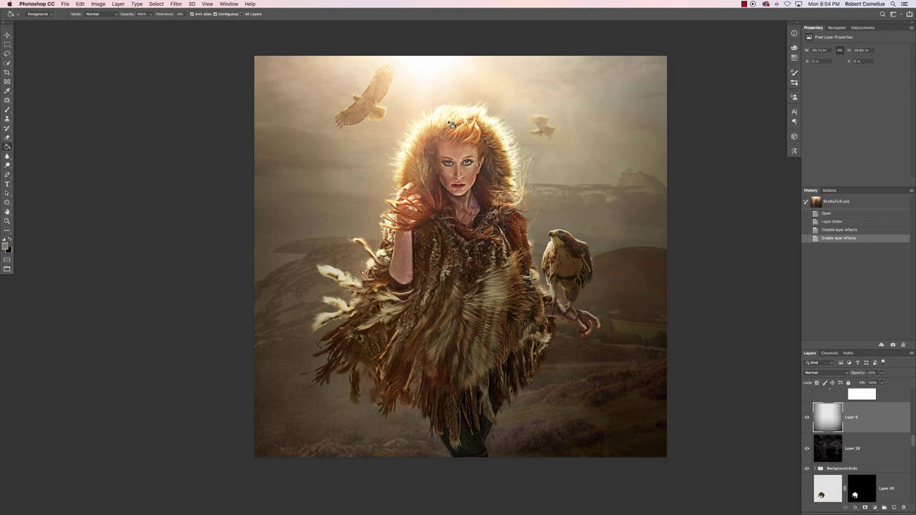
left_click(806, 418)
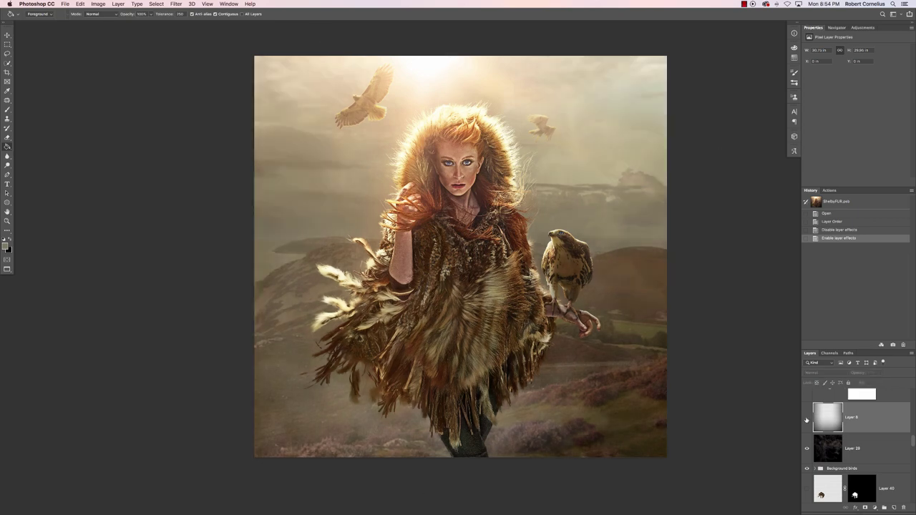
left_click(807, 419)
left_click(806, 419)
left_click(807, 418)
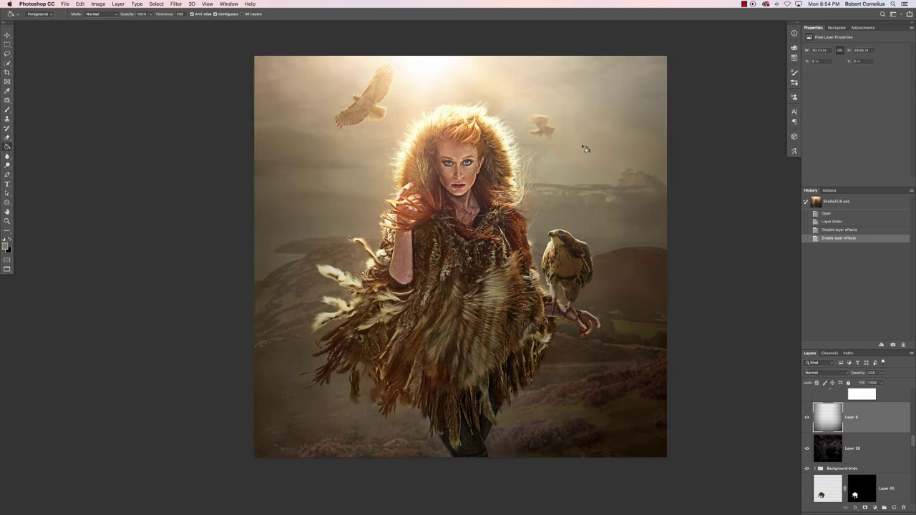
Show the Photo Filter 1 adjustment layer and display its Warming Filter (85) settings
scroll(862, 442, "up", 2)
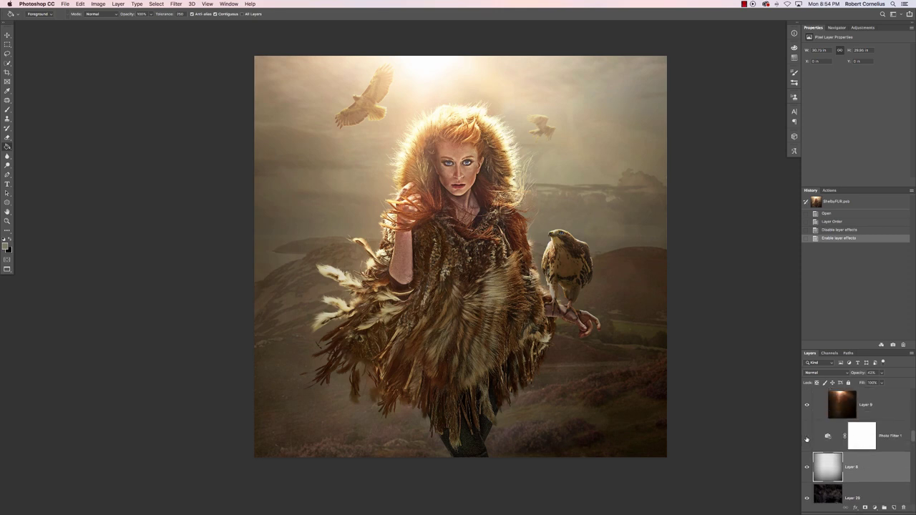
left_click(882, 441)
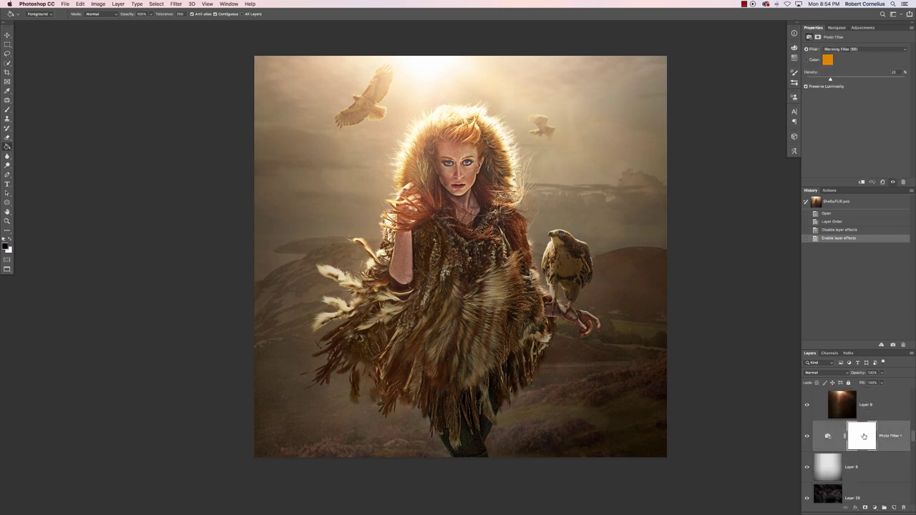
Expand the Dust group and show its Layer 11 and Layer 11 copy, inspecting the specks over the scene
scroll(864, 436, "down", 10)
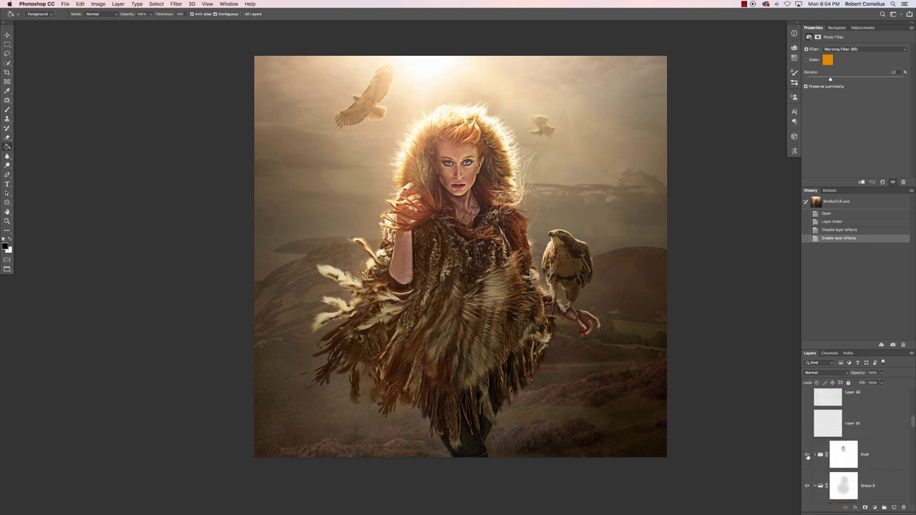
left_click(815, 455)
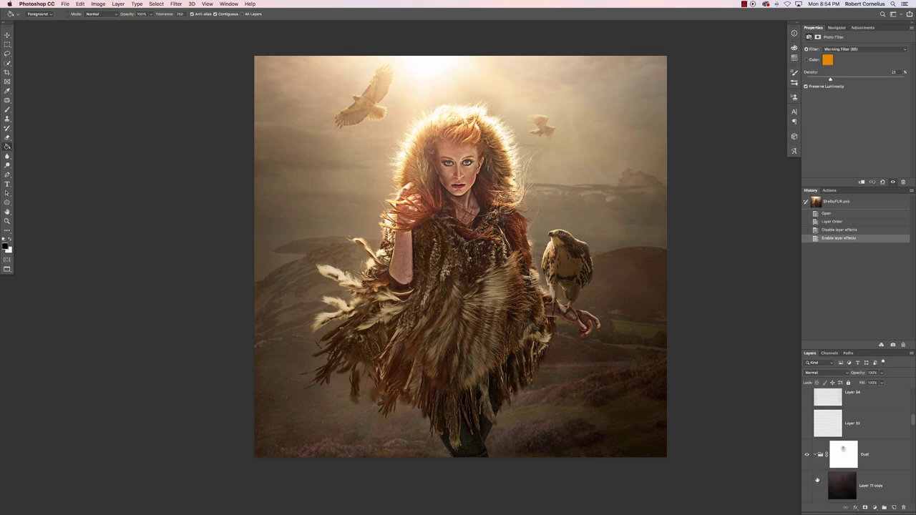
scroll(821, 464, "down", 2)
left_click(808, 456)
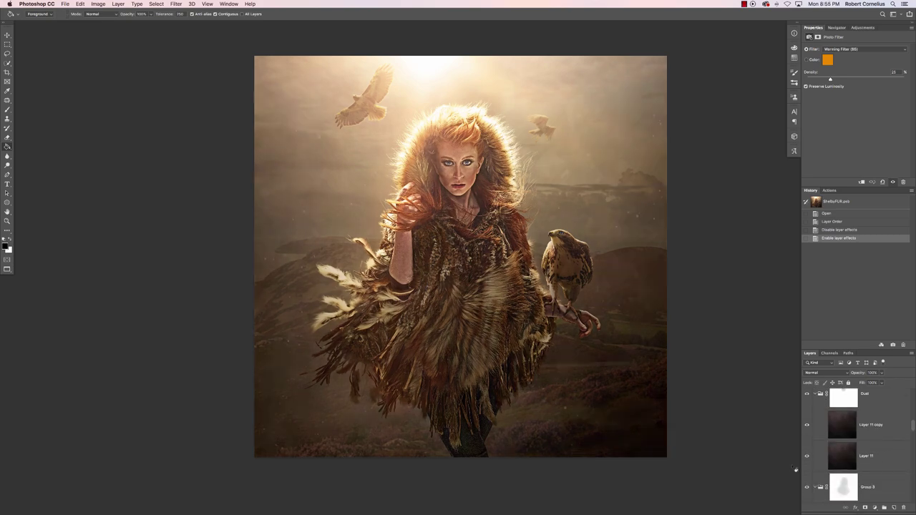
key("super+equal")
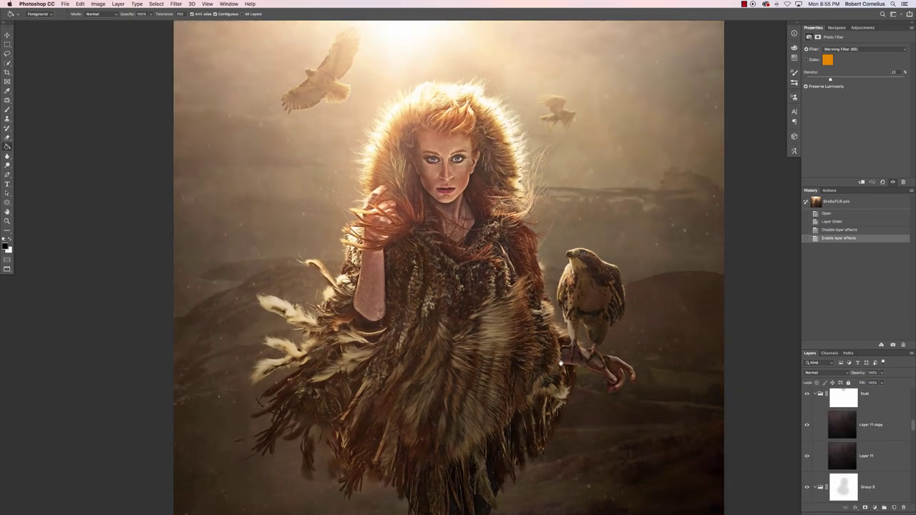
Compare the scene up close with and without Layer 11 and Layer 11 copy in the Dust group
key("super+equal")
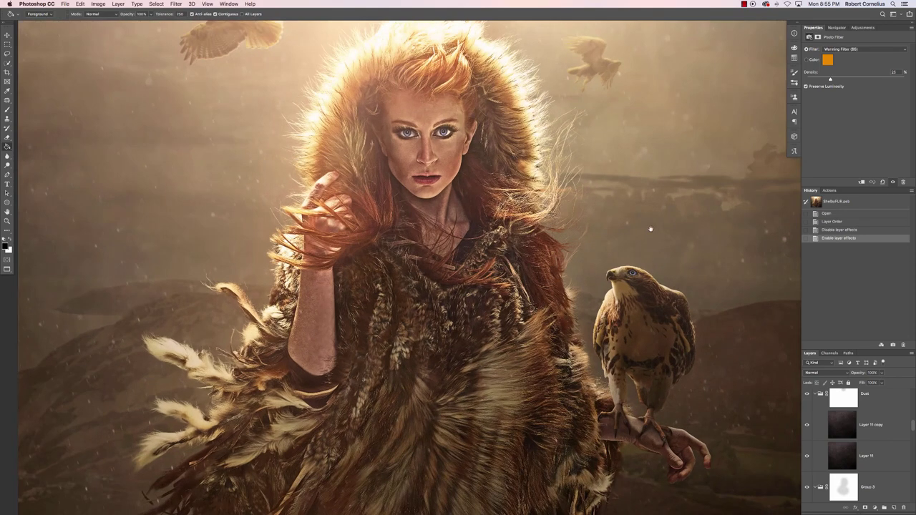
scroll(652, 229, "up", 2)
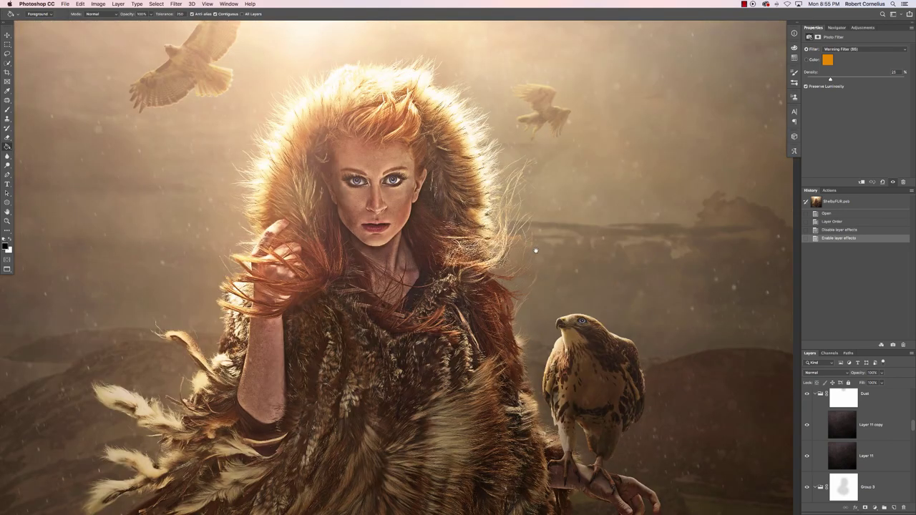
left_click_drag(535, 249, 625, 322)
left_click_drag(538, 228, 553, 250)
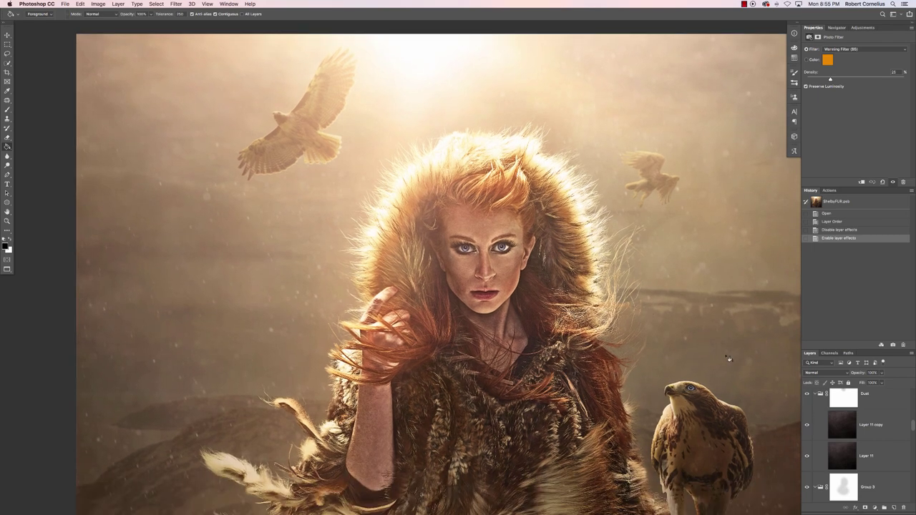
key("super+equal")
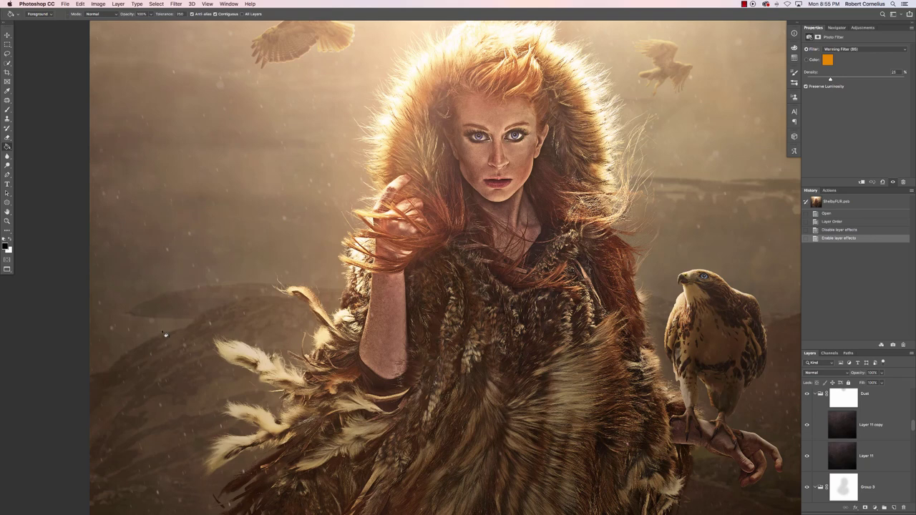
scroll(165, 334, "down", 3)
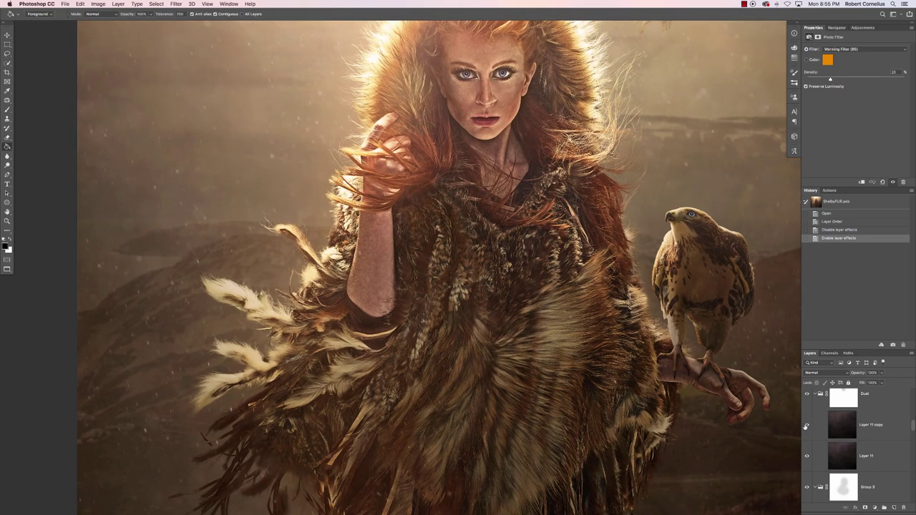
left_click(806, 425)
left_click(806, 456)
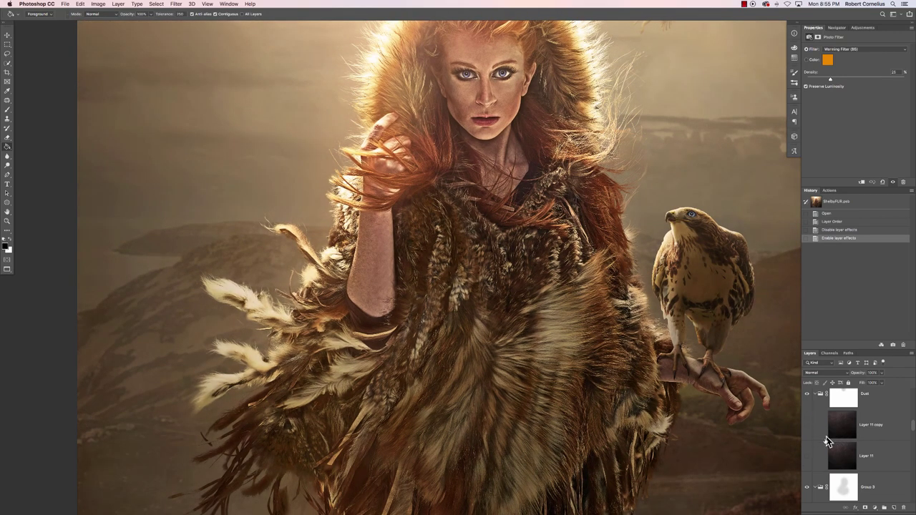
left_click(807, 426)
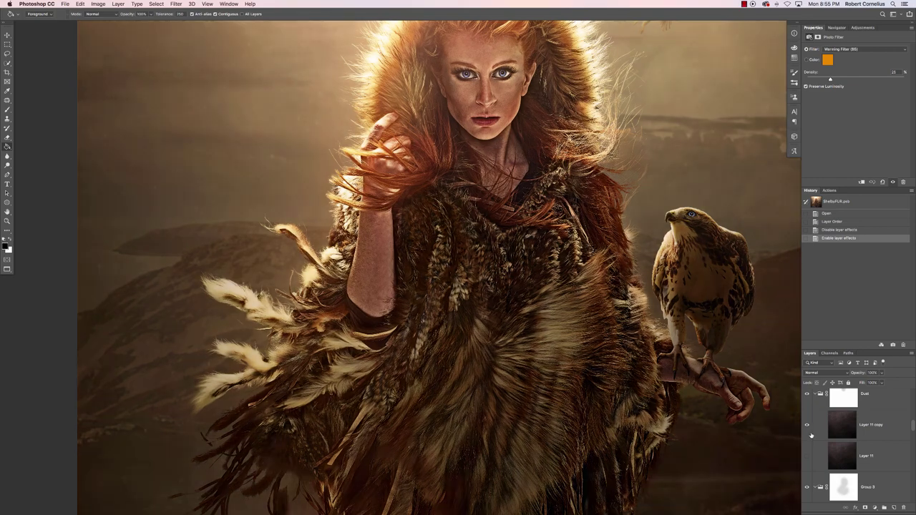
left_click(807, 458)
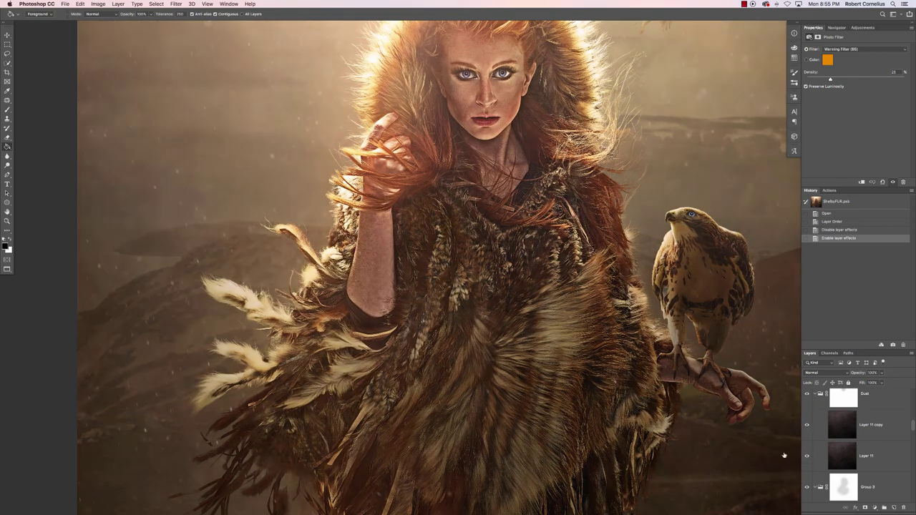
Examine the dust specks up close over the hillside beside the fur tassels
key("super+plus")
key("super+plus")
key("super+plus")
key("super+plus")
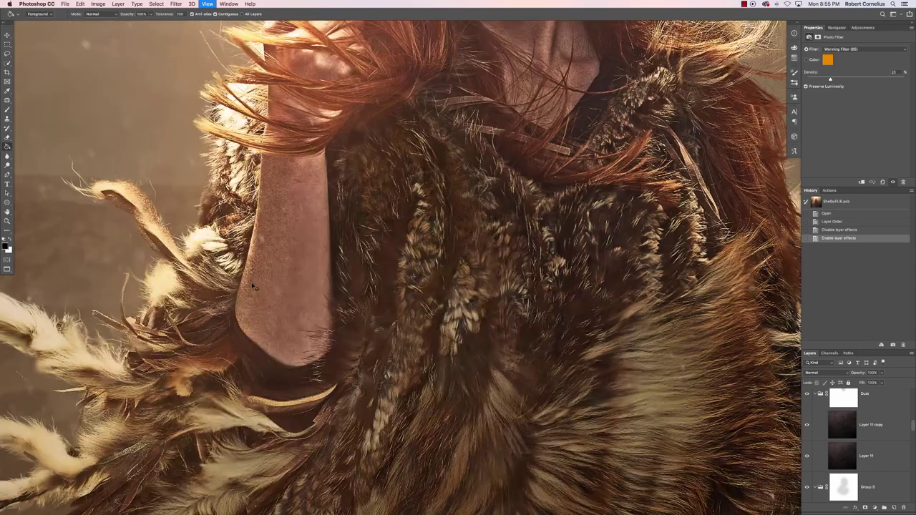
scroll(199, 256, "left", 3)
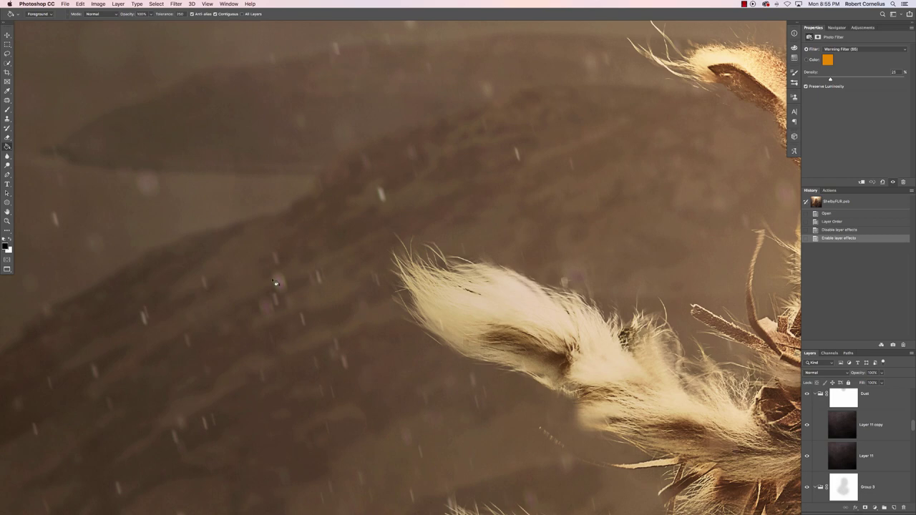
key("super+0")
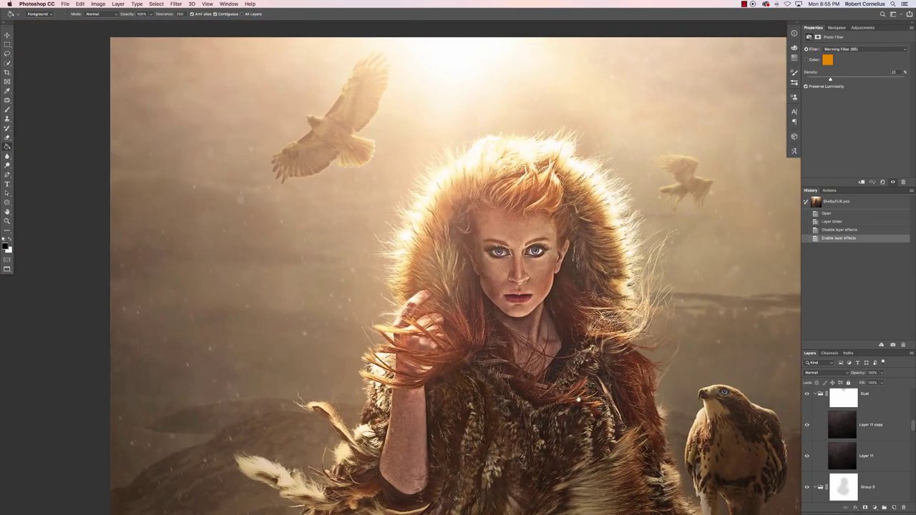
Show the Selective Color 5 adjustment layer, comparing the scene with and without it
scroll(838, 436, "up", 3)
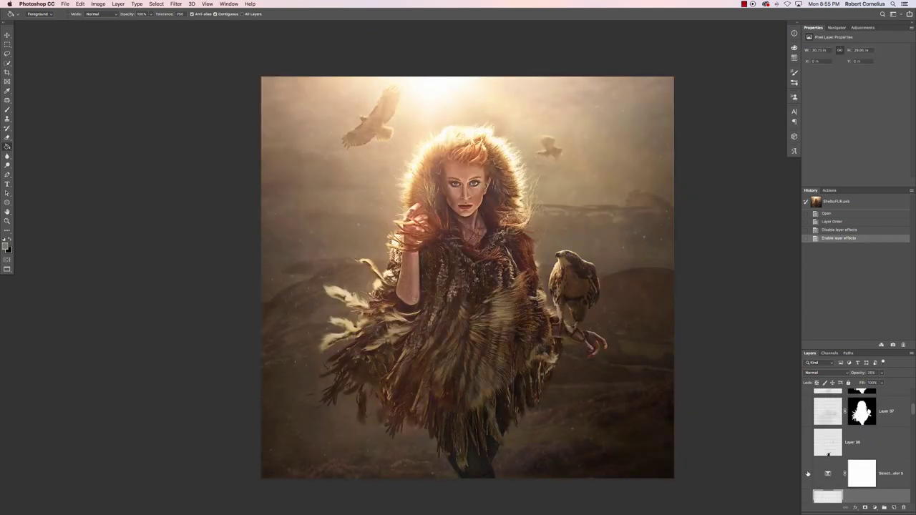
left_click(807, 474)
left_click(806, 475)
scroll(665, 357, "up", 1)
scroll(808, 455, "up", 1)
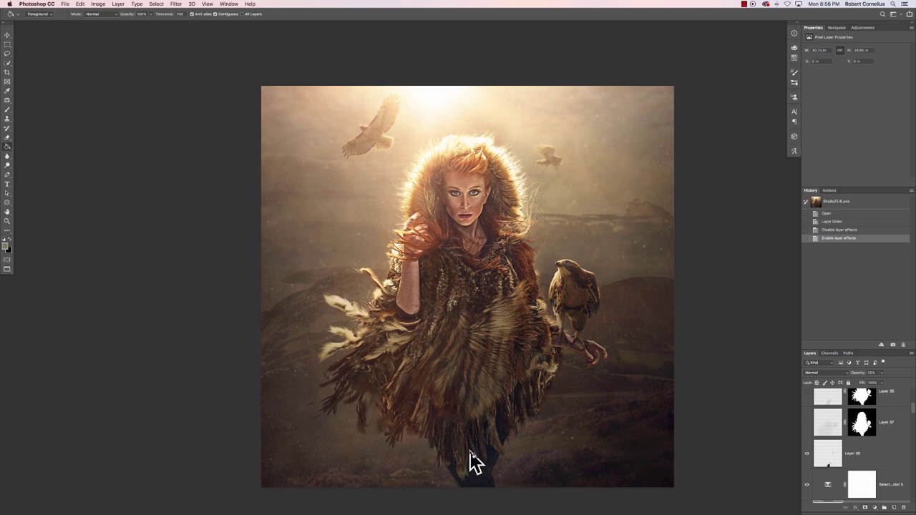
Show Layer 36 above the Selective Color 5 adjustment and compare its effect around the hawk up close
left_click(806, 454)
key("super+plus")
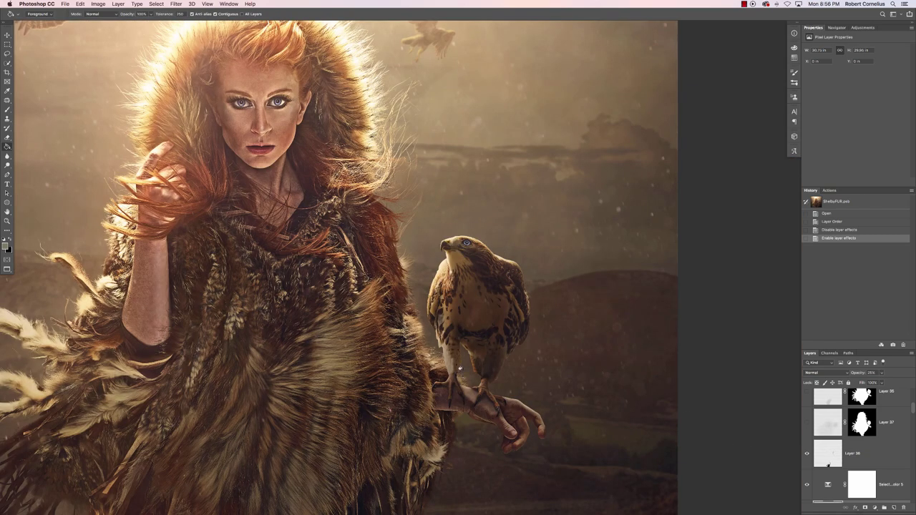
left_click(804, 453)
left_click(804, 454)
scroll(833, 451, "up", 1)
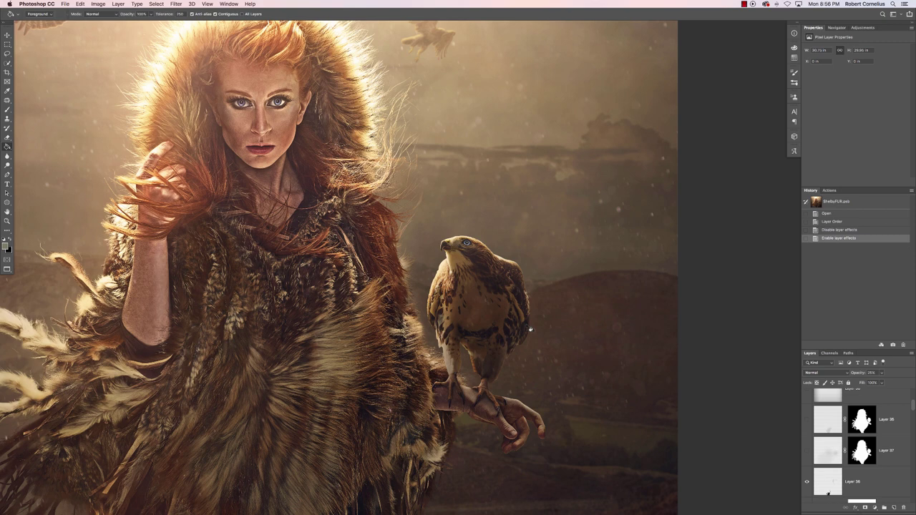
Show the masked Layer 37 and compare the whole scene with and without it
key("super+0")
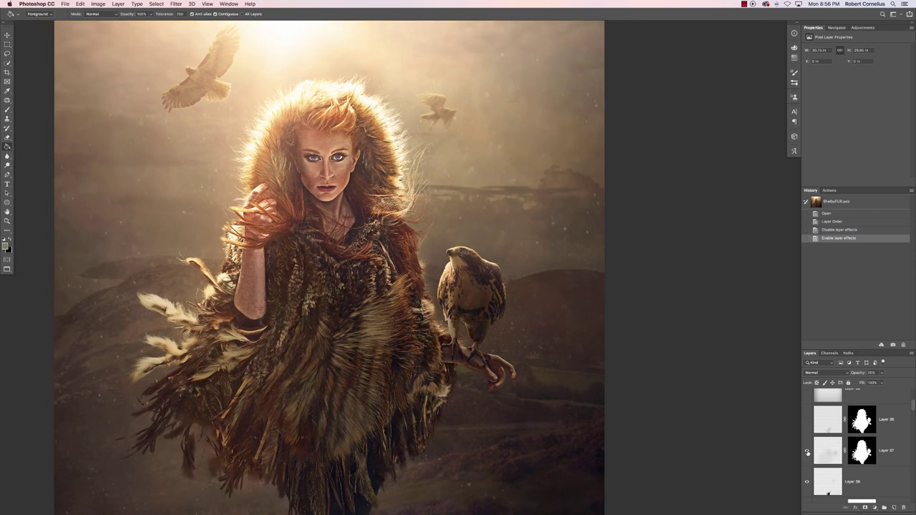
key("super+minus")
left_click(807, 452)
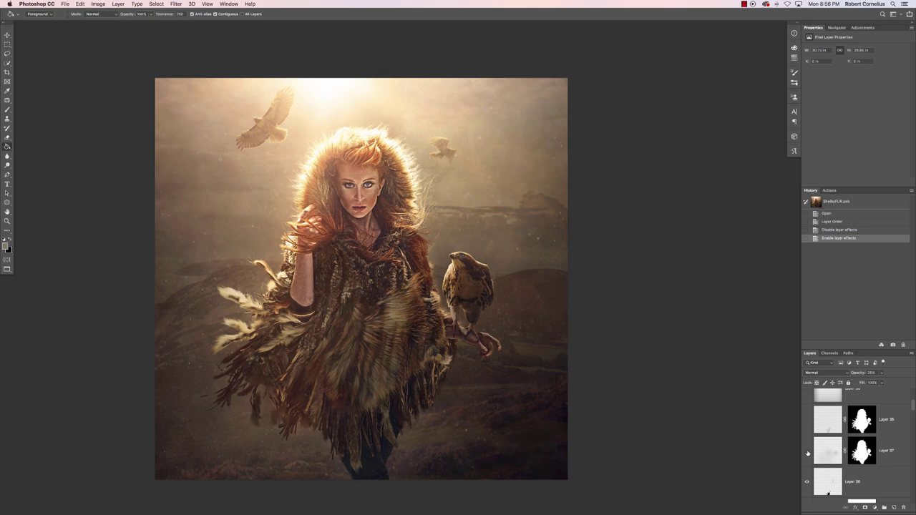
left_click(807, 452)
left_click(807, 453)
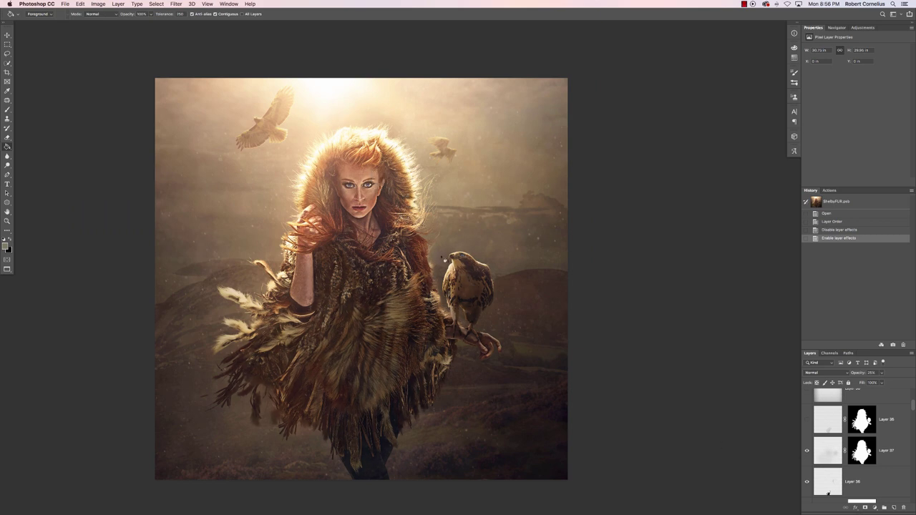
left_click(807, 452)
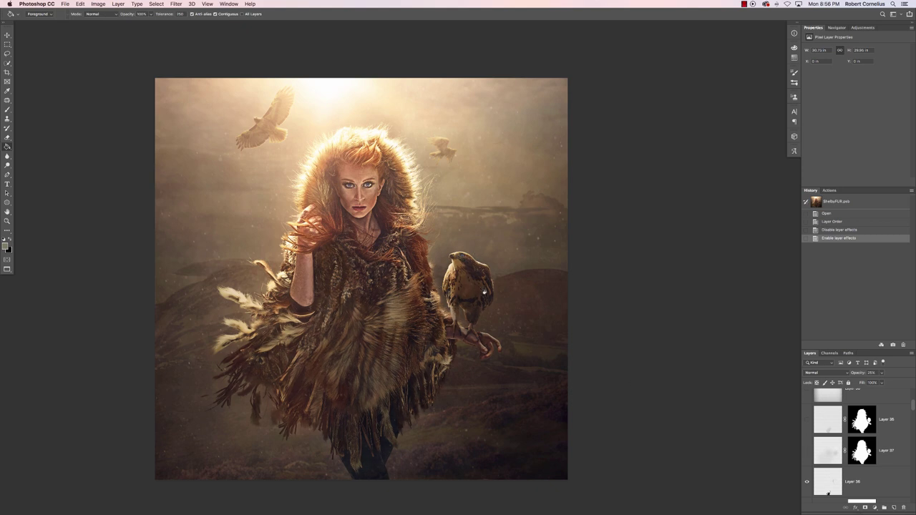
left_click(806, 452)
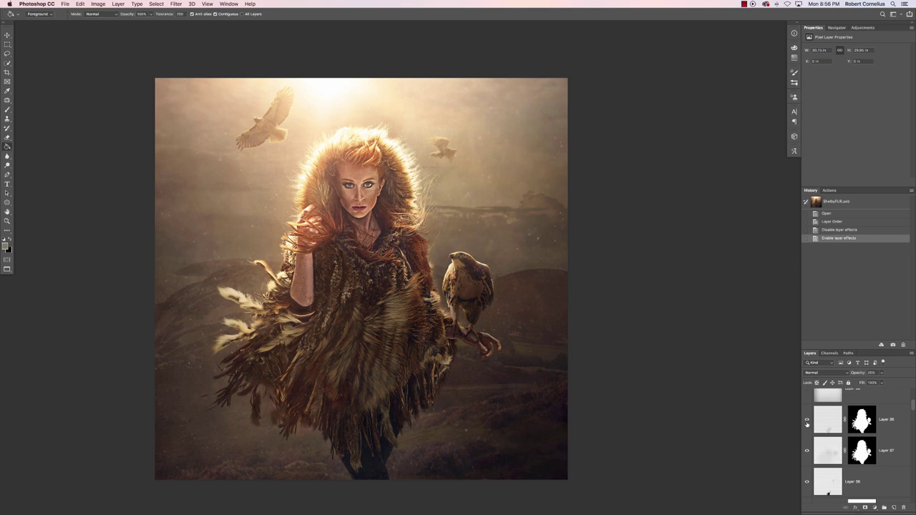
Show the masked layer directly above Layer 37 and compare the model up close with and without both masked layers
key("super+equal")
key("super+equal")
key("super+equal")
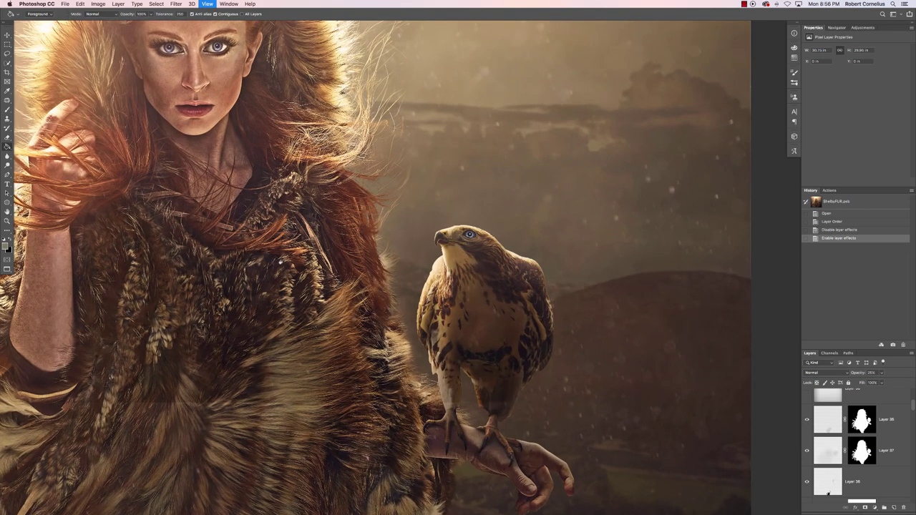
key("super+equal")
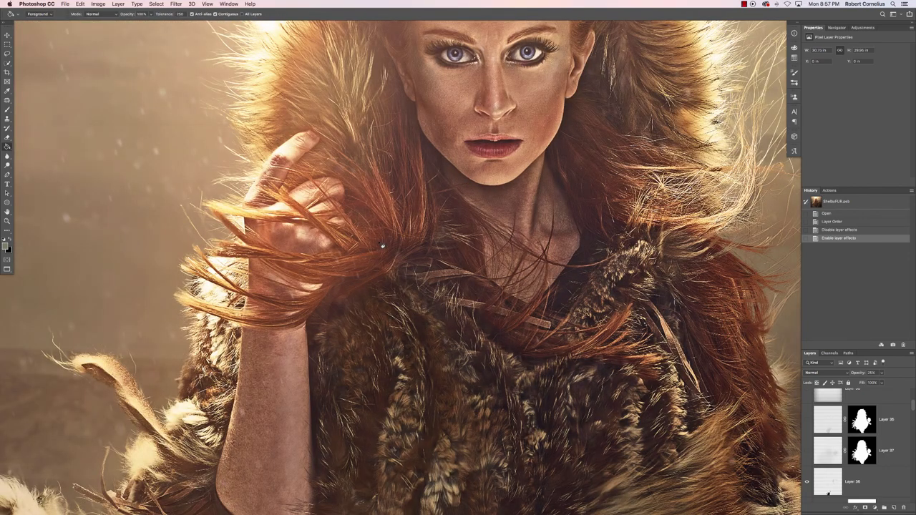
left_click(807, 451)
left_click(806, 422)
key("super+minus")
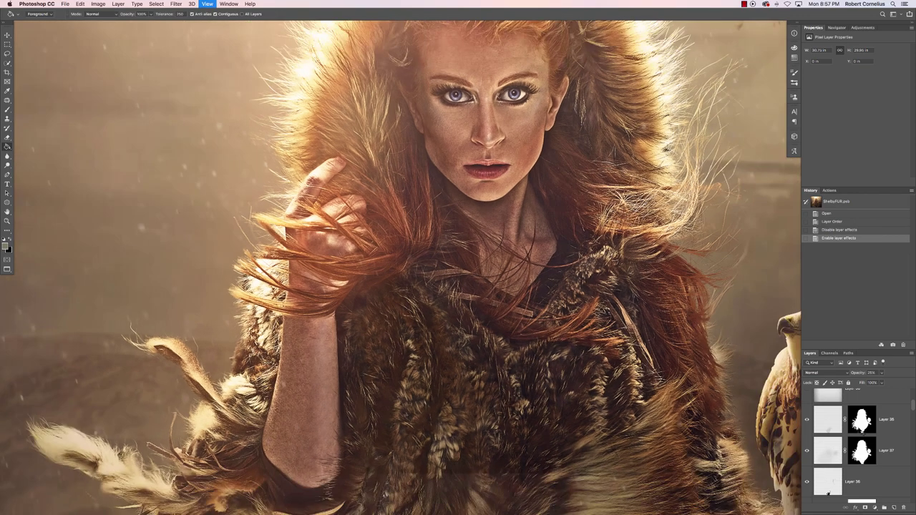
key("super+0")
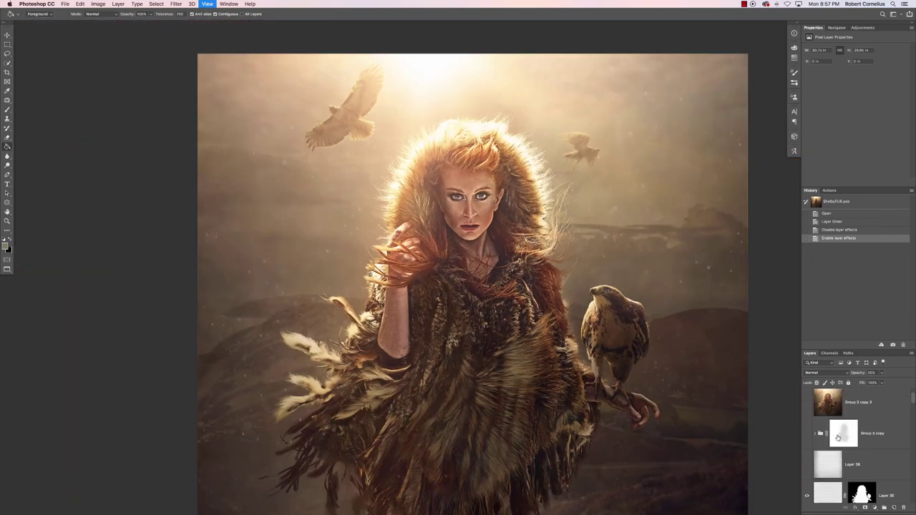
Show the unmasked gradient layer above the two masked layers, comparing the whole scene with and without it
scroll(815, 451, "up", 2)
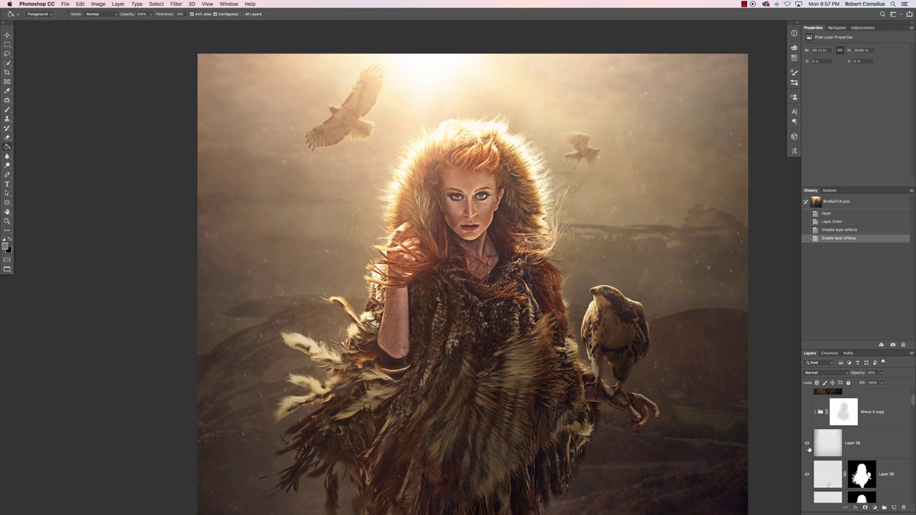
key("super+minus")
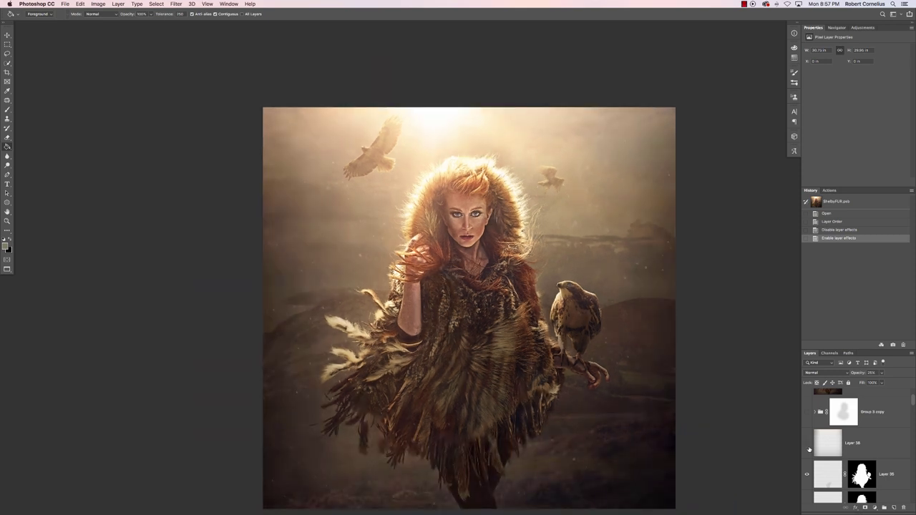
scroll(730, 432, "down", 2)
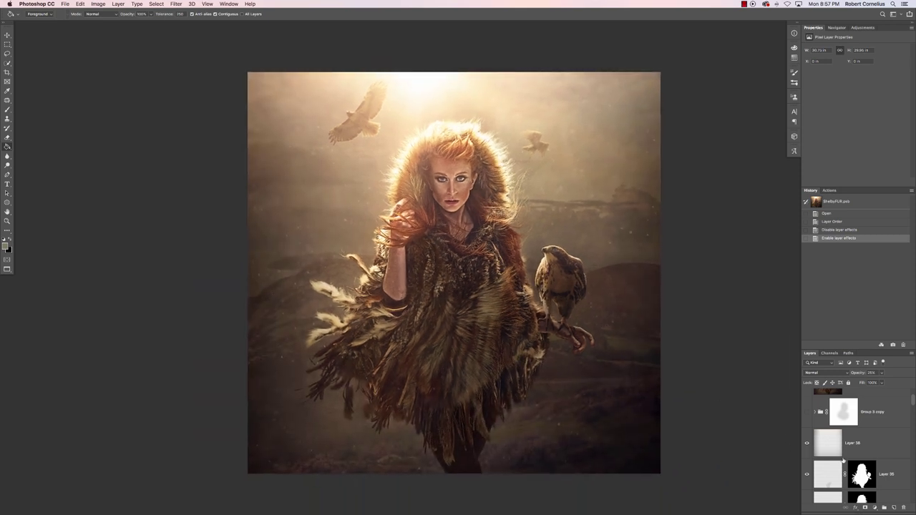
Expand the masked group below Group 3 copy 3, show it with Layer 9 copy and Layer 9, and select the group
scroll(843, 461, "up", 1)
left_click(815, 435)
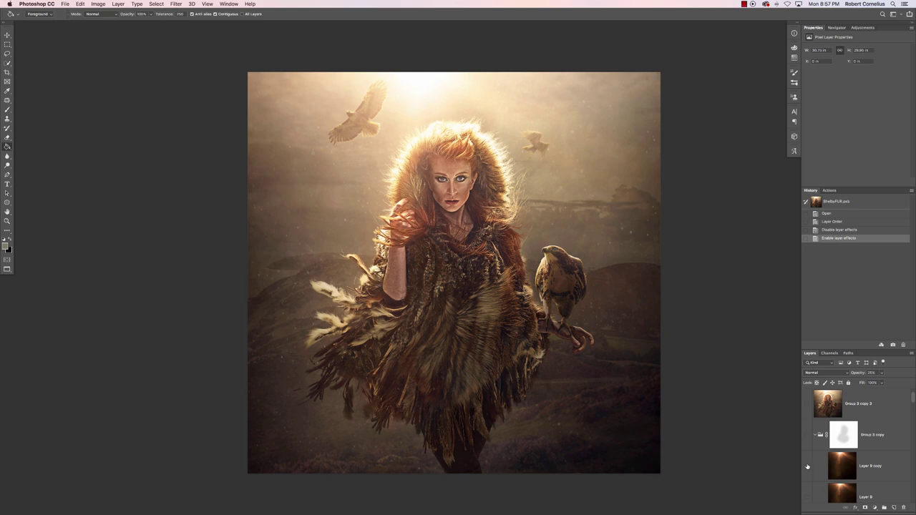
left_click(808, 497)
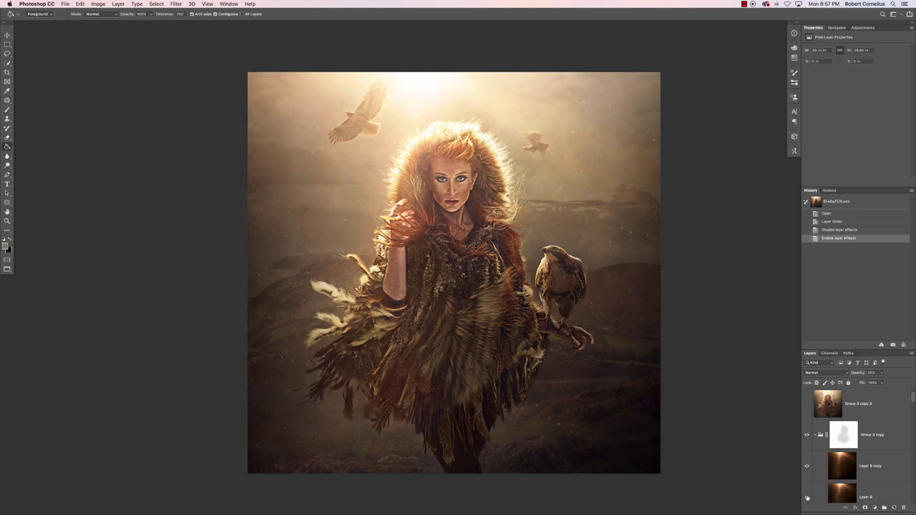
left_click(893, 444)
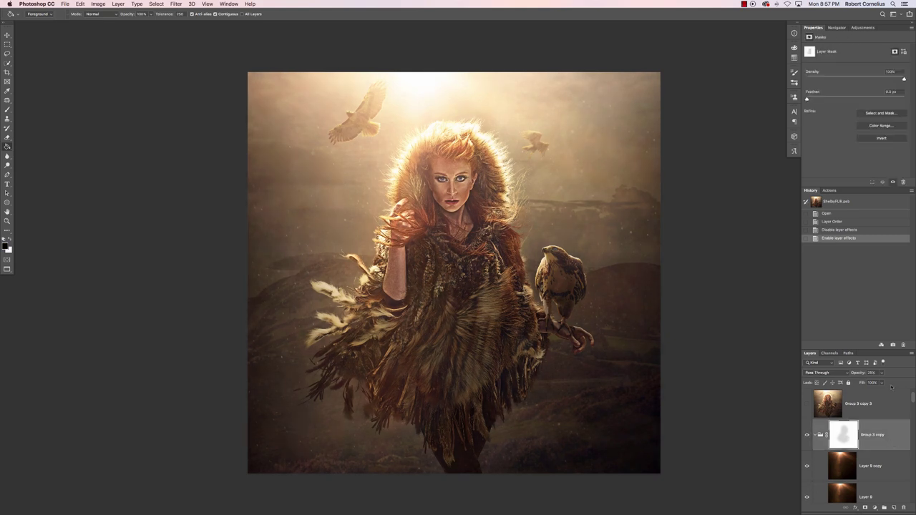
Compare the scene with and without the masked group containing Layer 9 and Layer 9 copy
left_click(807, 435)
left_click(807, 436)
left_click(807, 436)
left_click(807, 436)
left_click(807, 436)
left_click(807, 436)
Show Group 3 copy 3 and Layer 41, and inspect the lower fringes of the fur garment up close
scroll(829, 433, "up", 1)
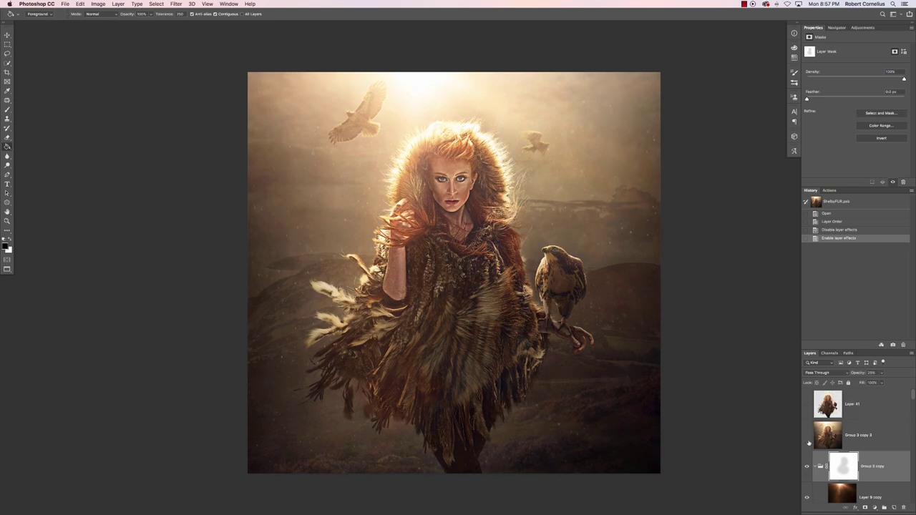
left_click_drag(808, 437, 809, 414)
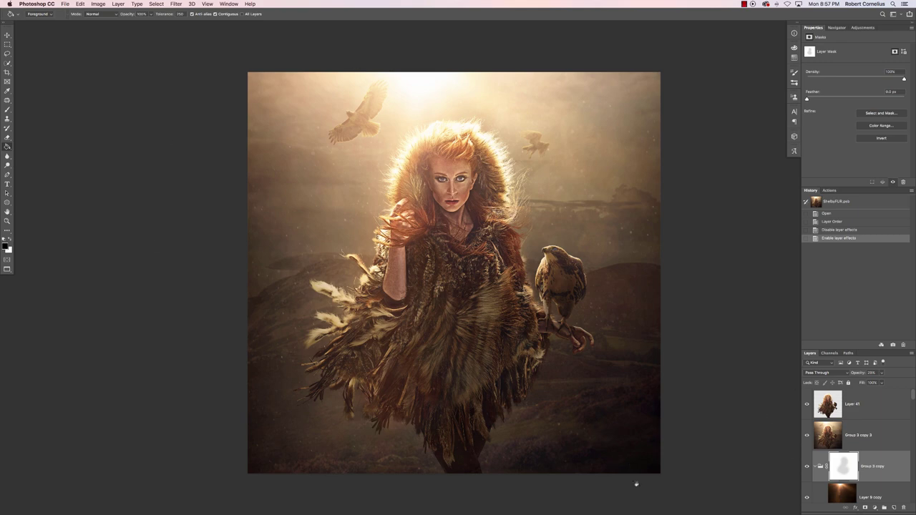
key("super+0")
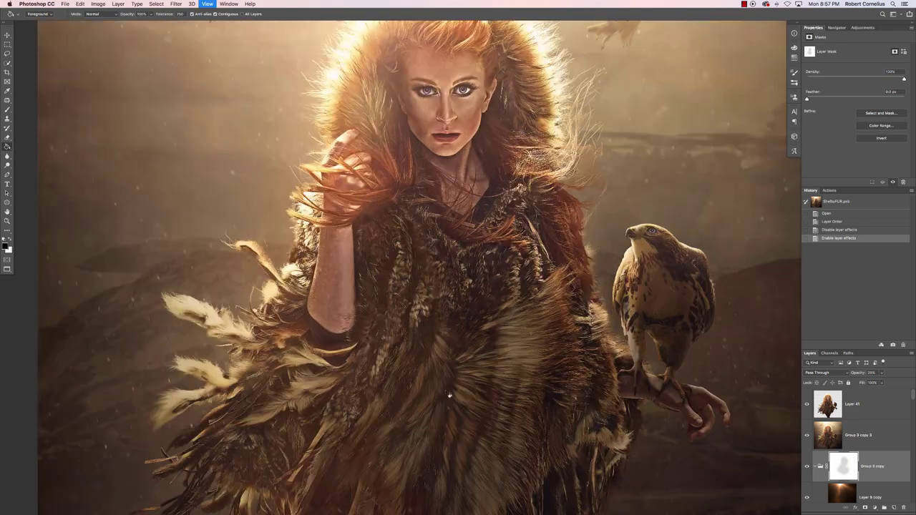
scroll(722, 370, "down", 5)
scroll(722, 370, "left", 5)
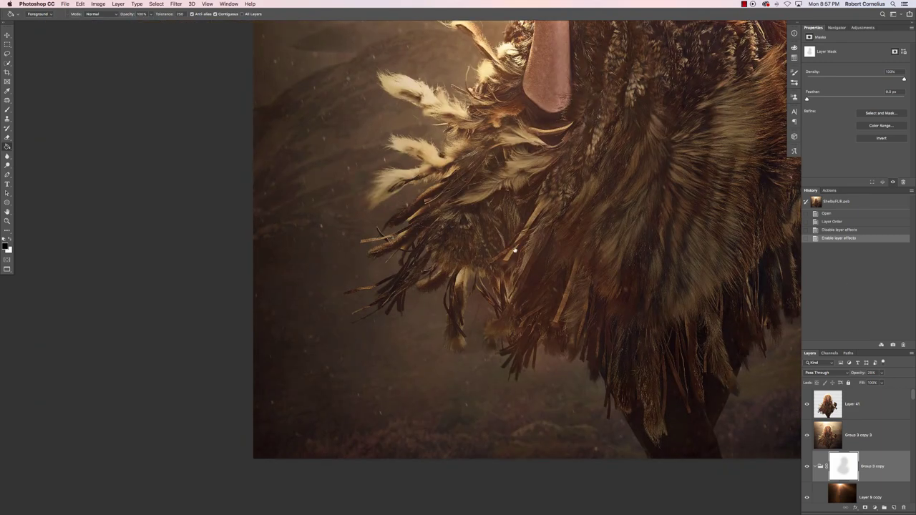
scroll(634, 384, "up", 5)
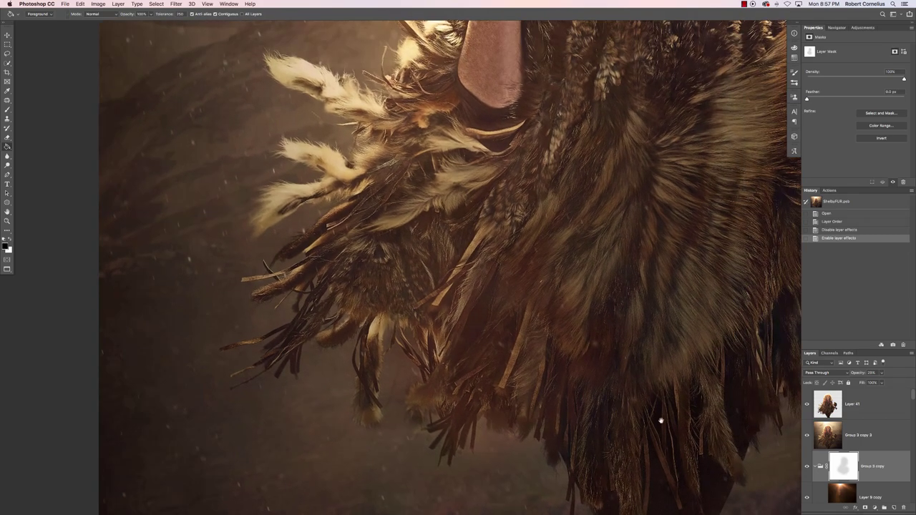
Compare the garment's lower fringes with and without Layer 41 and Group 3 copy 3, and return to the whole composite
left_click(807, 404)
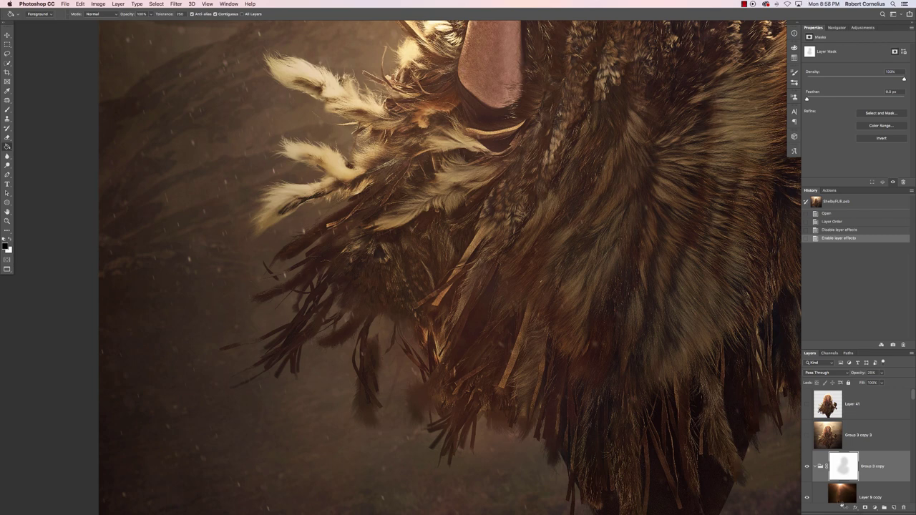
left_click(807, 435)
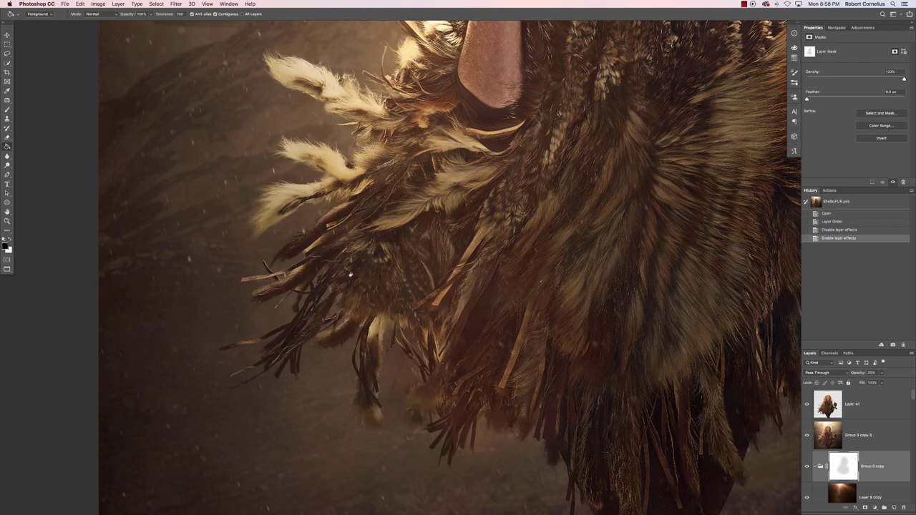
key("super+minus")
key("super+minus")
key("super+minus")
key("super+minus")
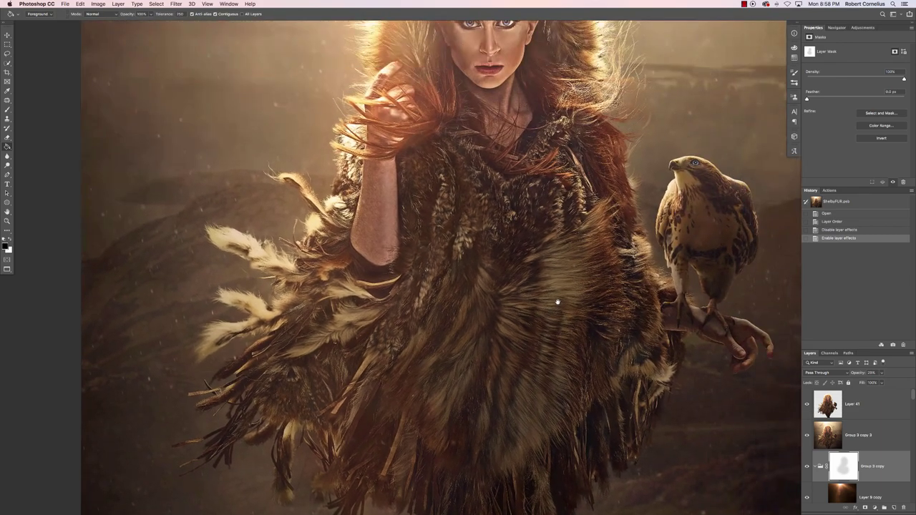
key("super+minus")
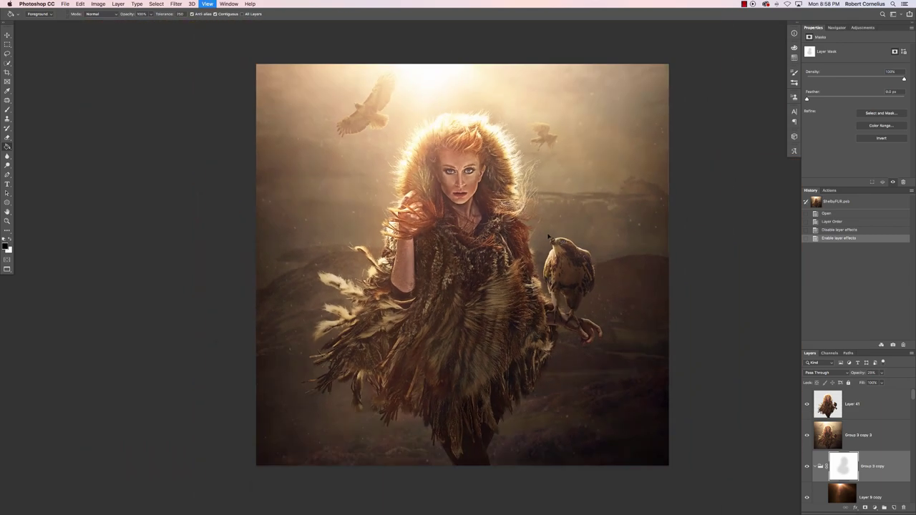
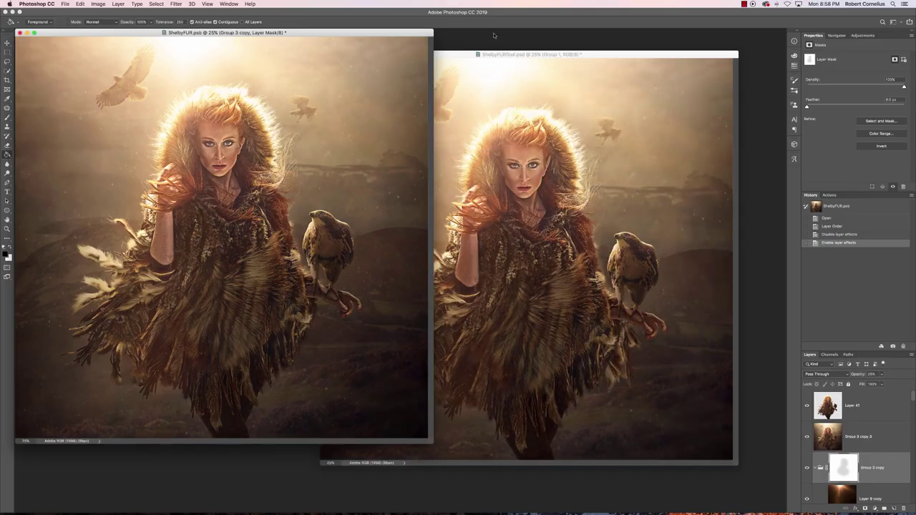
Switch to ShelbyFURfinal.psd in full-screen view and isolate its bottom layer, Group 3 copy 3
left_click(461, 54)
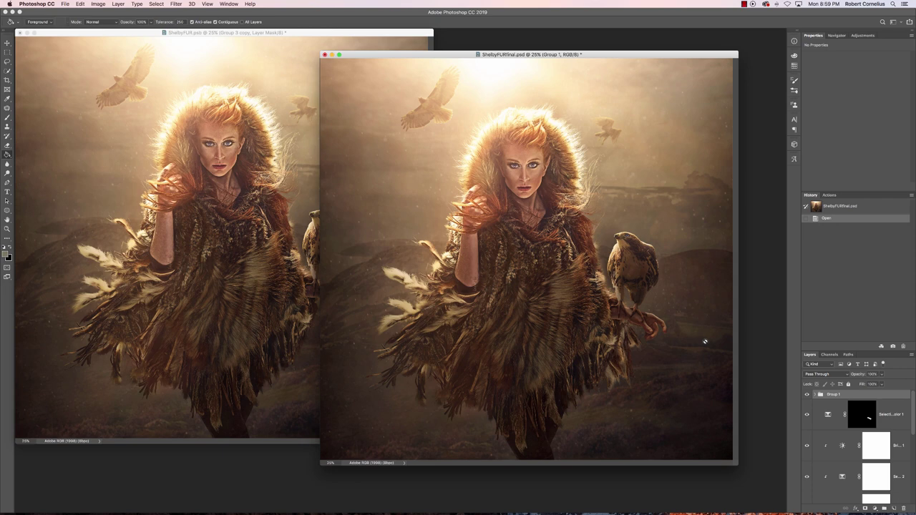
key("f")
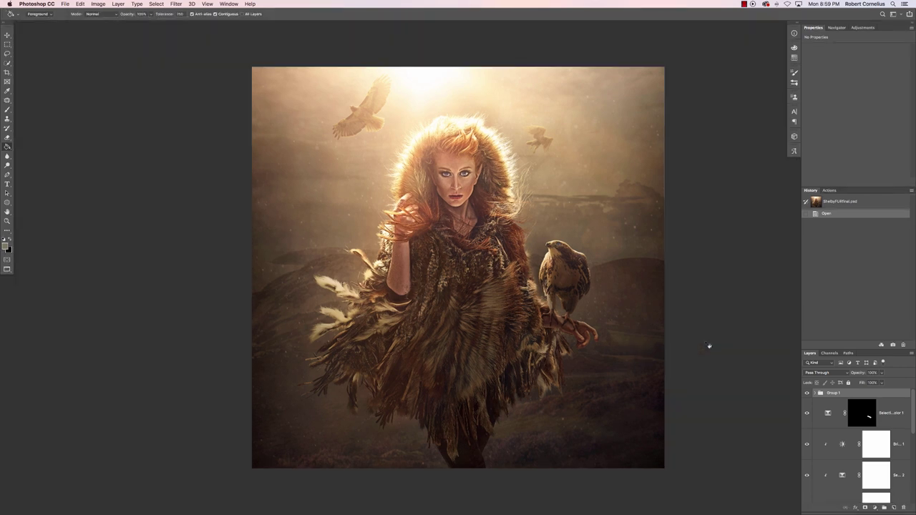
scroll(835, 442, "down", 10)
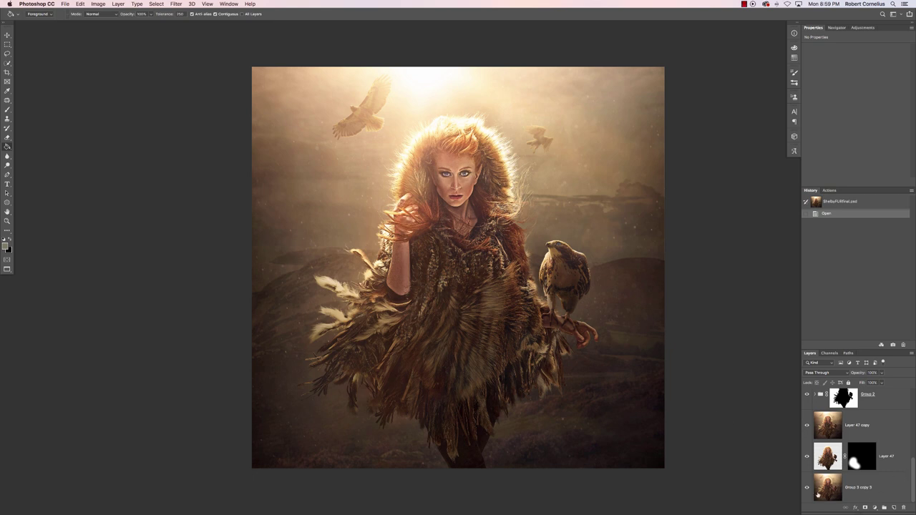
left_click(806, 489, "alt")
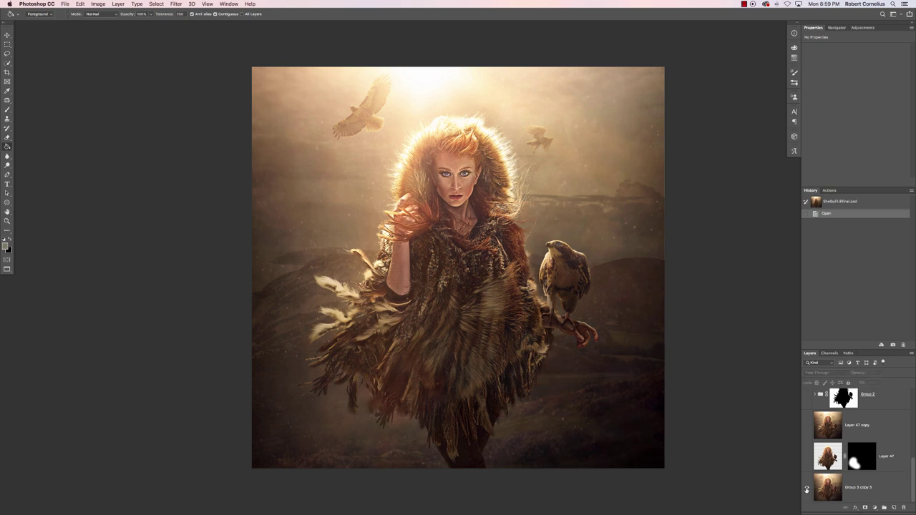
Show the masked Layer 47, comparing the fur garment with and without it, and show Layer 47 copy above it
key("super+equal")
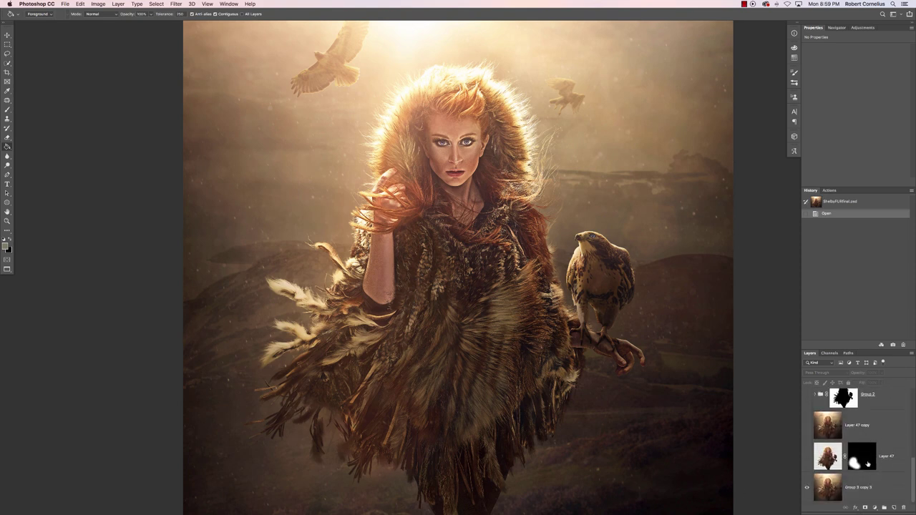
left_click(807, 458)
left_click(807, 459)
left_click(807, 458)
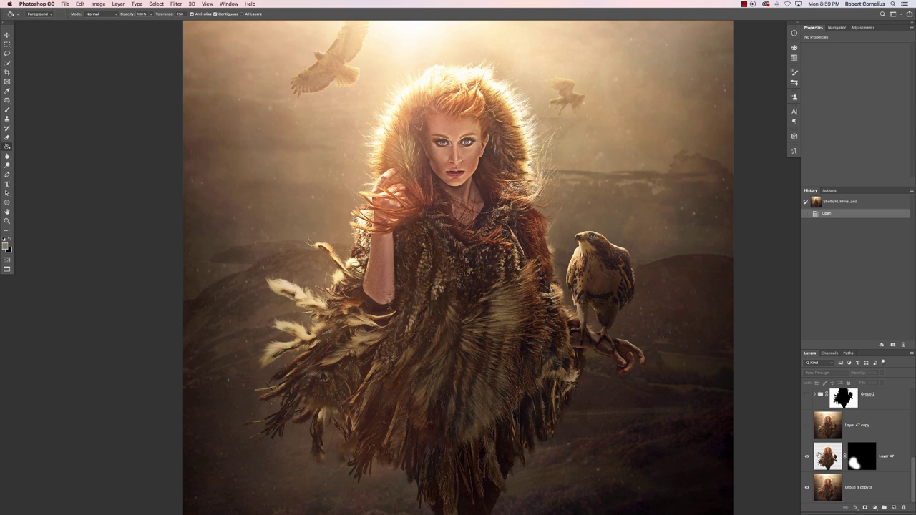
left_click(807, 426)
Show Group 1 at the top of the layer stack, repeatedly comparing the scene with and without it
scroll(816, 422, "up", 10)
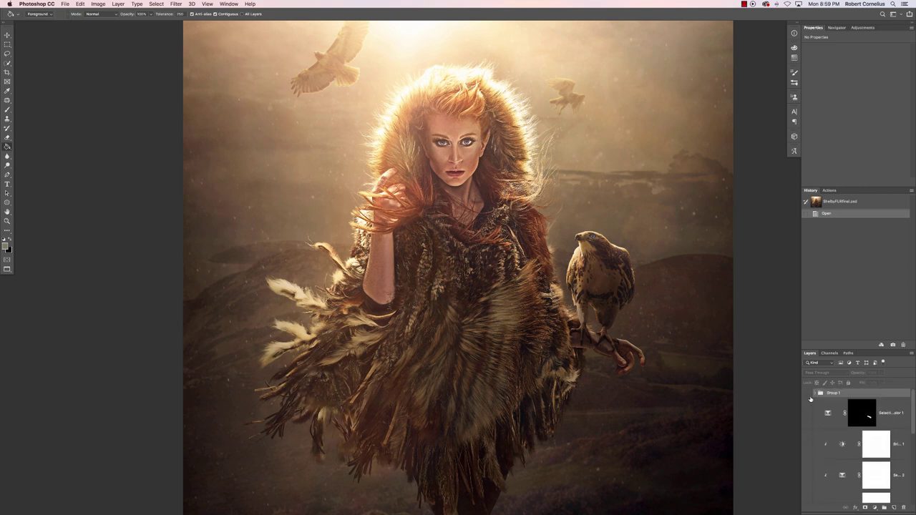
left_click(808, 393)
left_click(808, 393)
left_click(807, 393)
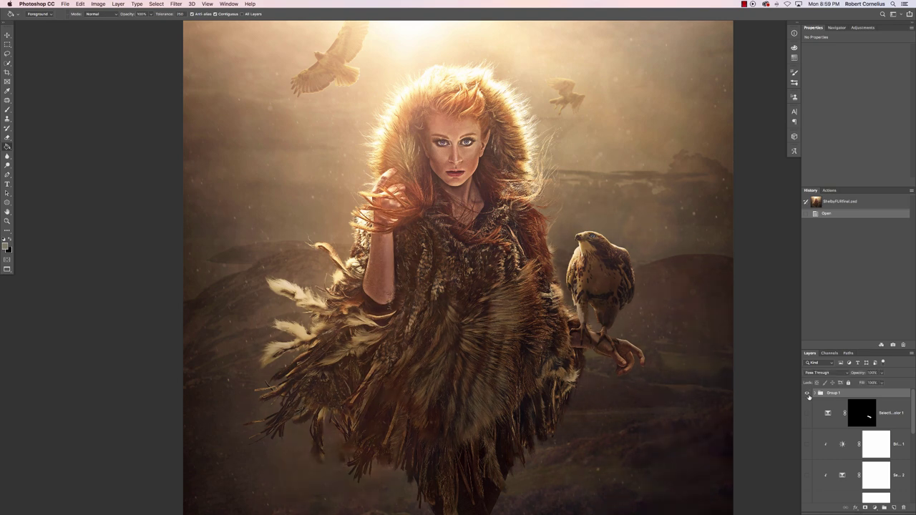
left_click(808, 394)
left_click(808, 393)
left_click(808, 394)
left_click(808, 394)
left_click(807, 393)
left_click(807, 394)
left_click(808, 393)
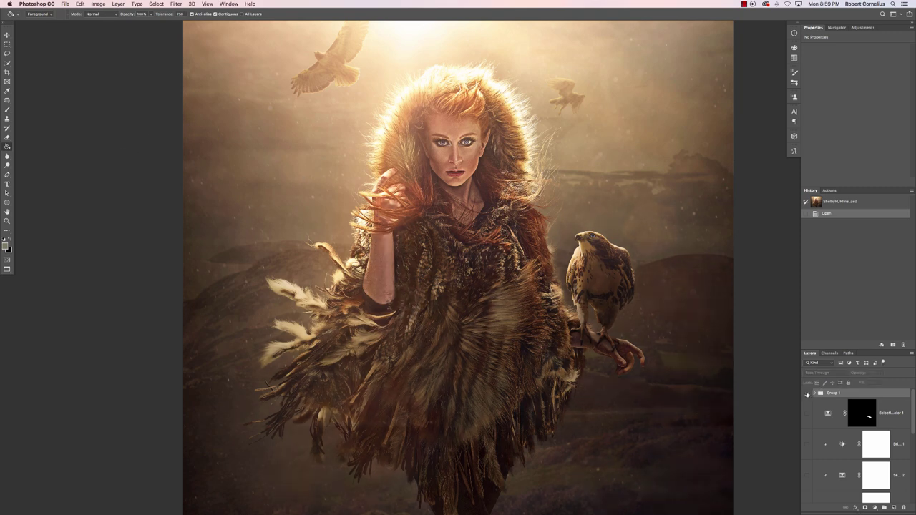
left_click(807, 394)
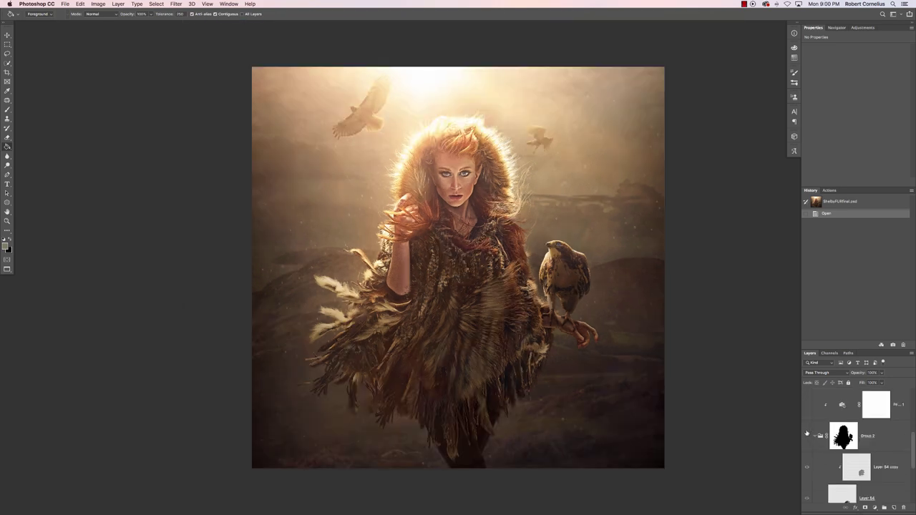
Show Group 2, comparing the garment's fringes below the hawk with and without it, and select the group's mask
left_click(807, 435)
left_click(807, 435)
left_click(807, 436)
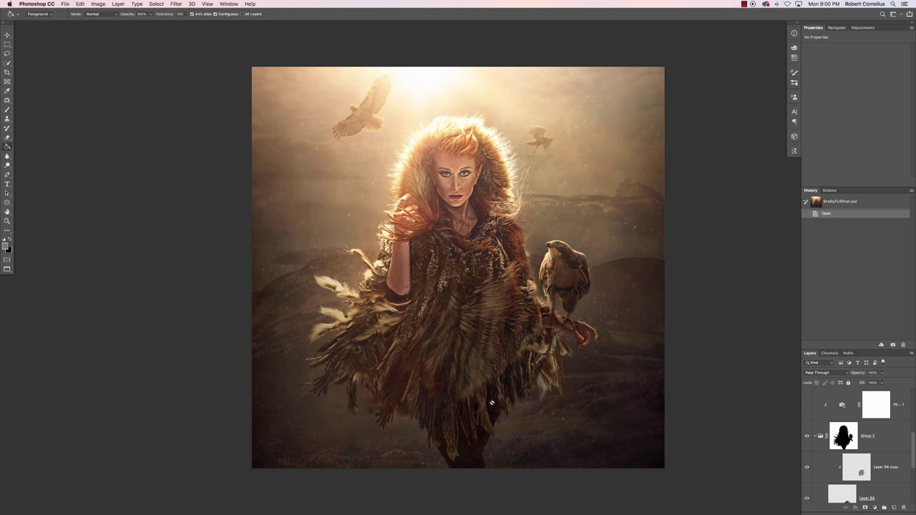
left_click(807, 437)
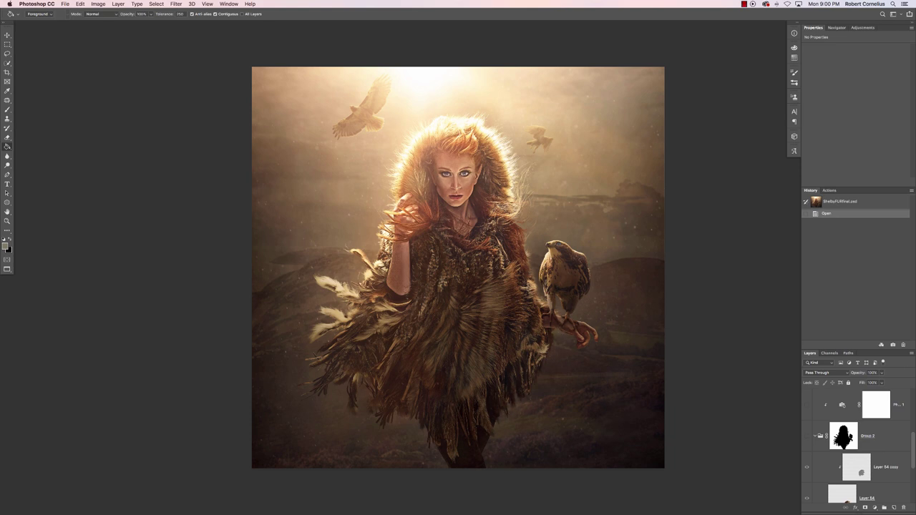
left_click(842, 436)
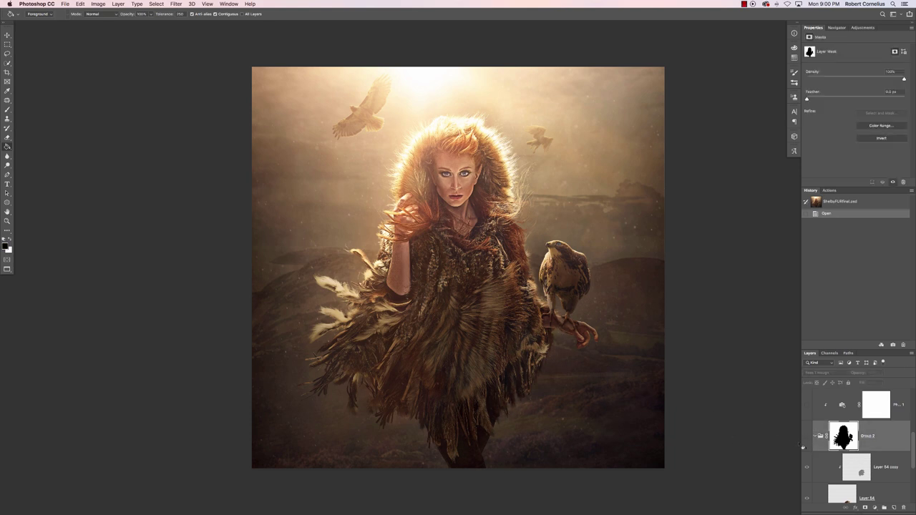
left_click(806, 437)
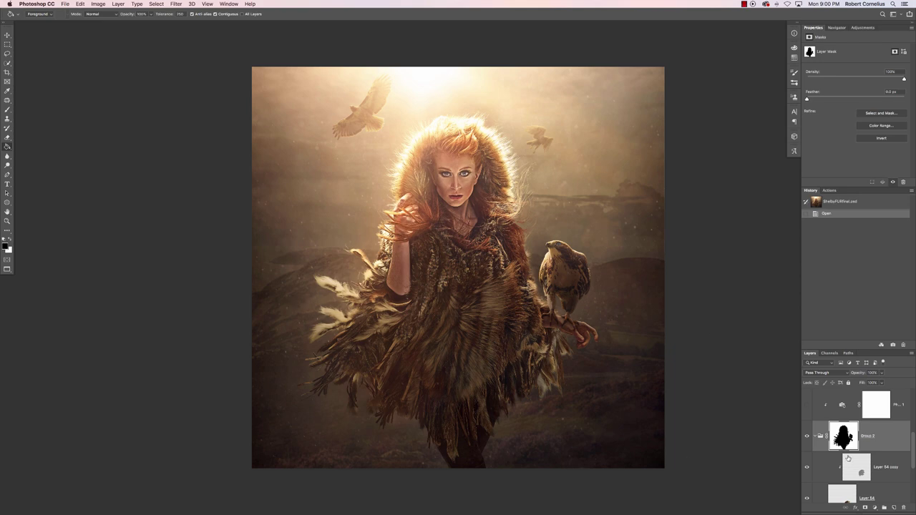
View Layer 54 inside Group 2 on its own and restore the other visible layers
scroll(848, 461, "down", 2)
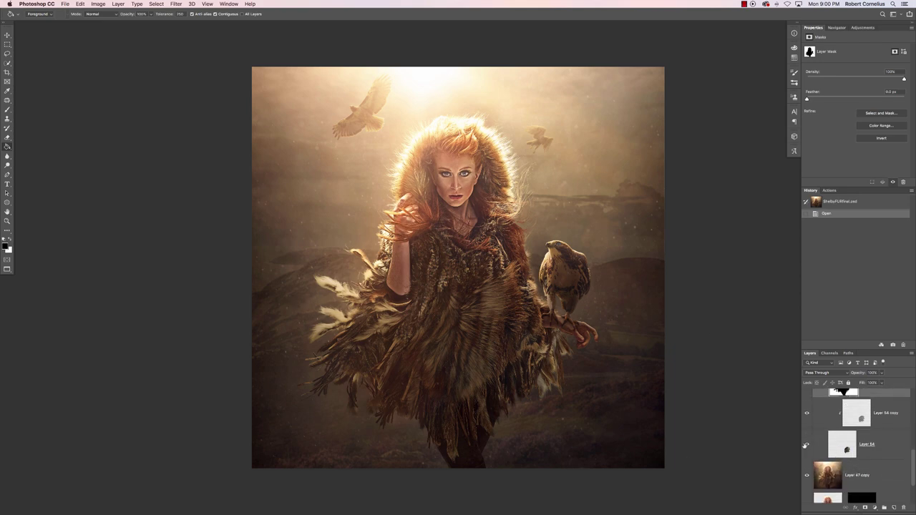
left_click(807, 445, "alt")
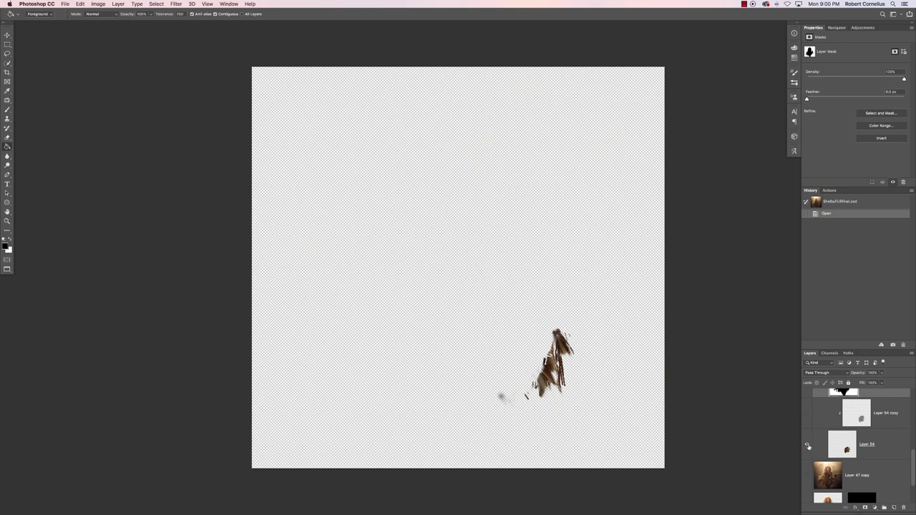
left_click(807, 444, "alt")
Show the clipped adjustment layers above Group 2, along with the remaining hidden layers up to Group 1
scroll(858, 444, "up", 5)
scroll(857, 444, "up", 2)
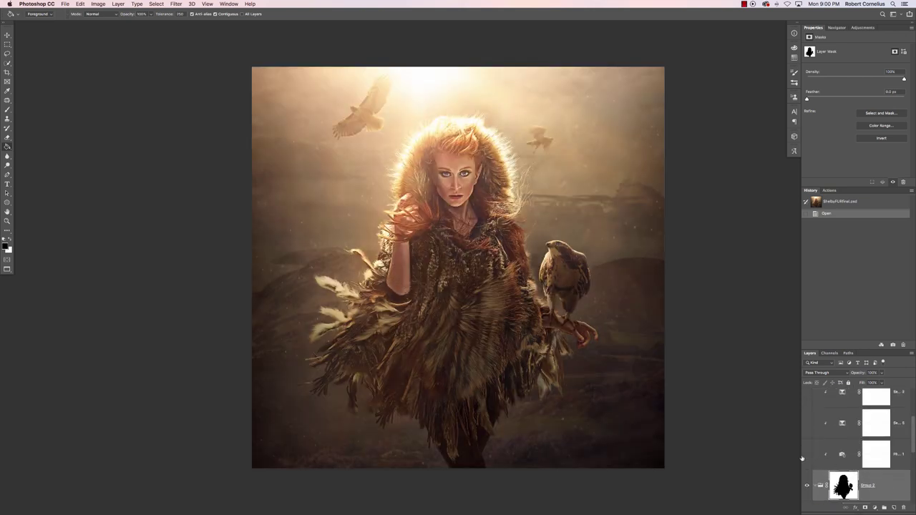
left_click(807, 455)
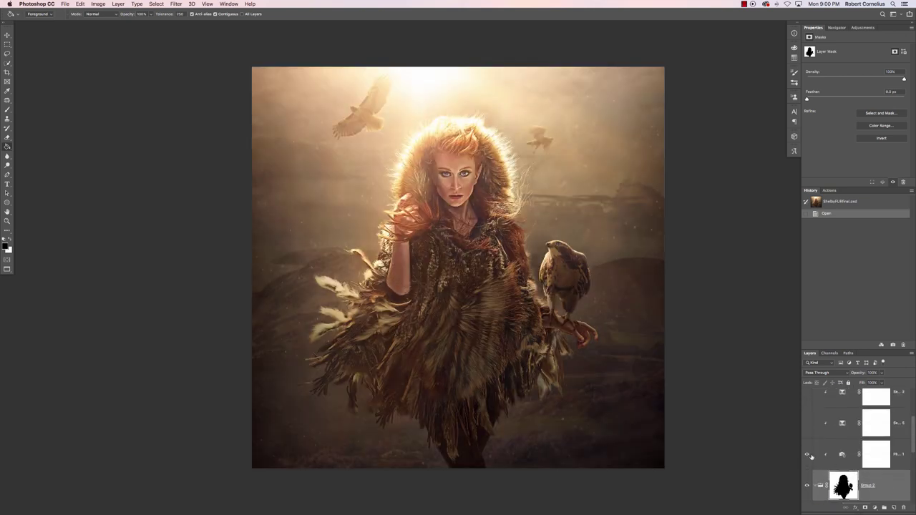
scroll(826, 431, "up", 1)
left_click(807, 409)
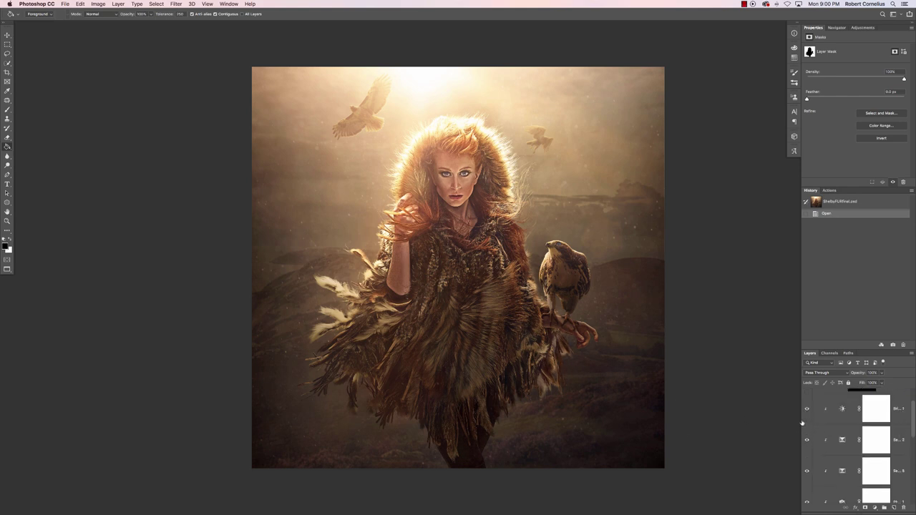
left_click(806, 477)
scroll(825, 486, "down", 2)
scroll(837, 441, "up", 3)
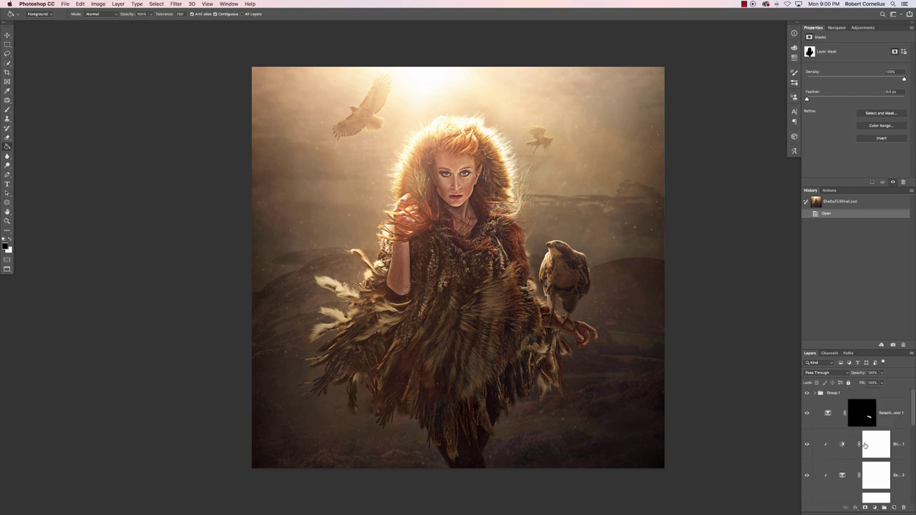
Select Group 1 and examine the finished composite from the glowing hood down to the garment's lower fringes
left_click(813, 394)
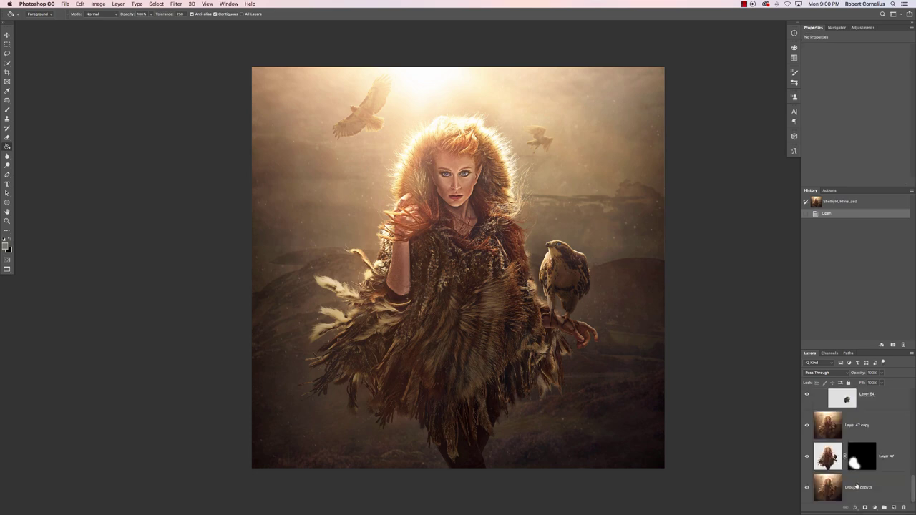
key("super+plus")
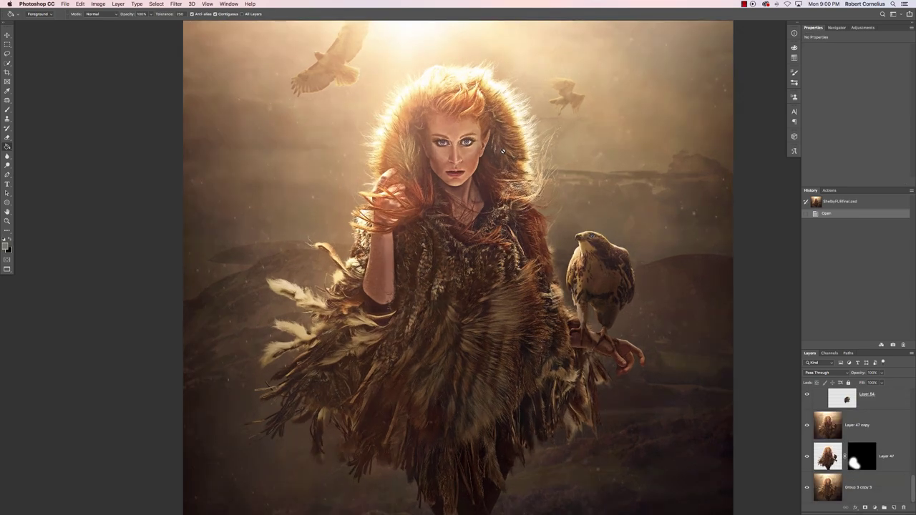
key("super+plus")
scroll(501, 154, "up", 5)
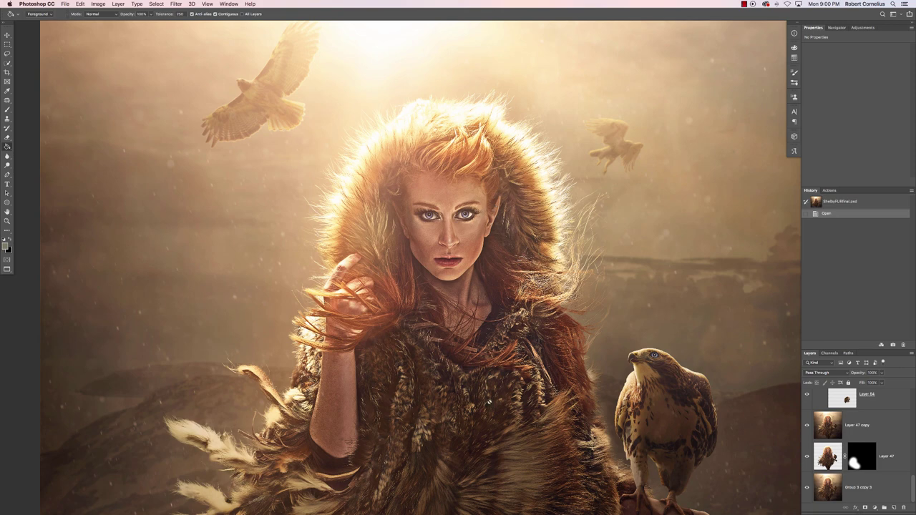
key("super+minus")
key("super+minus")
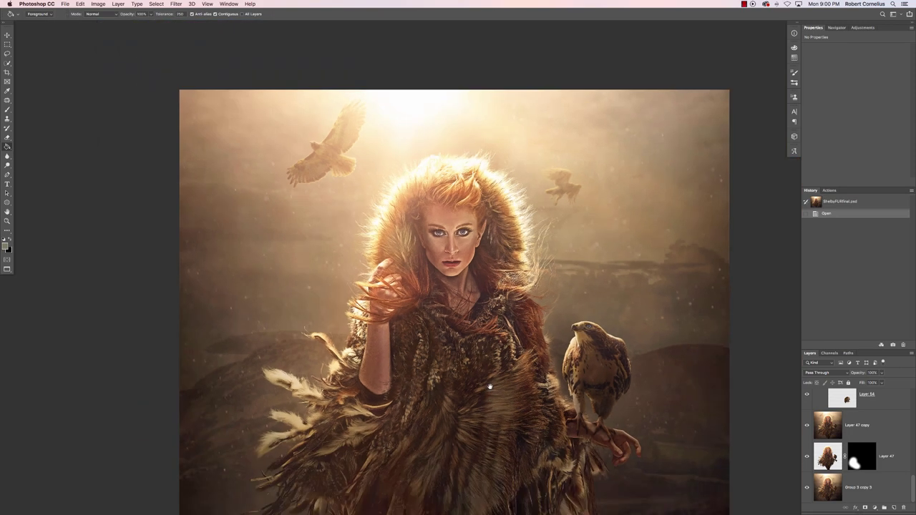
scroll(490, 403, "down", 3)
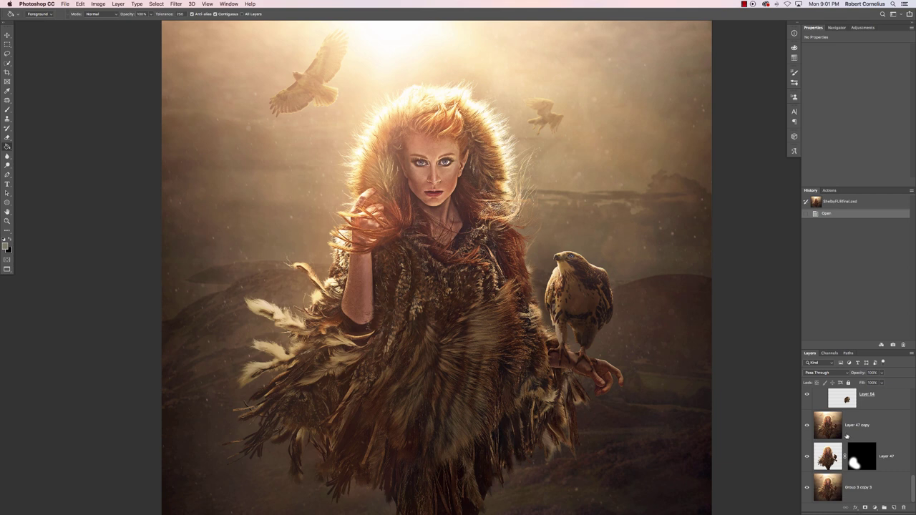
scroll(731, 359, "down", 3)
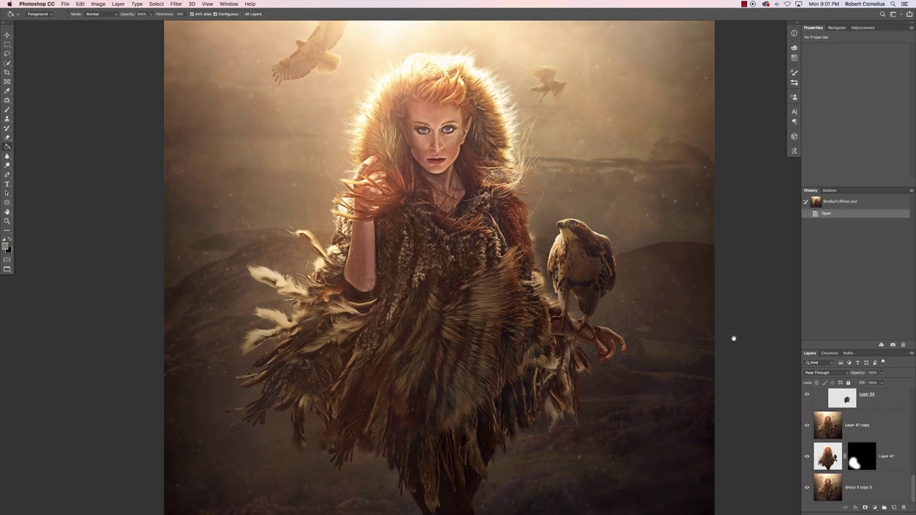